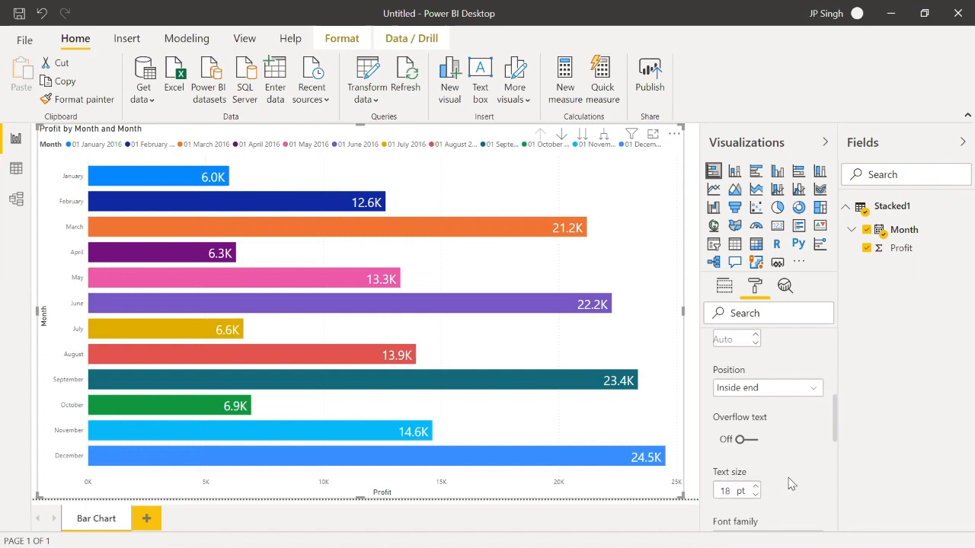
# - Review the font families available for the data labels, keeping the current font
pyautogui.scroll(-3, 790, 483)
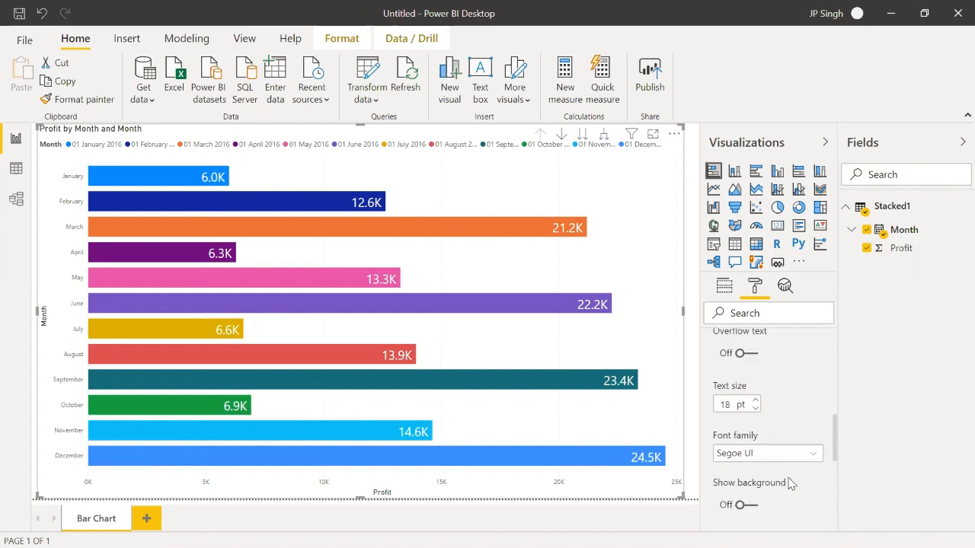
pyautogui.click(800, 441)
pyautogui.click(809, 441)
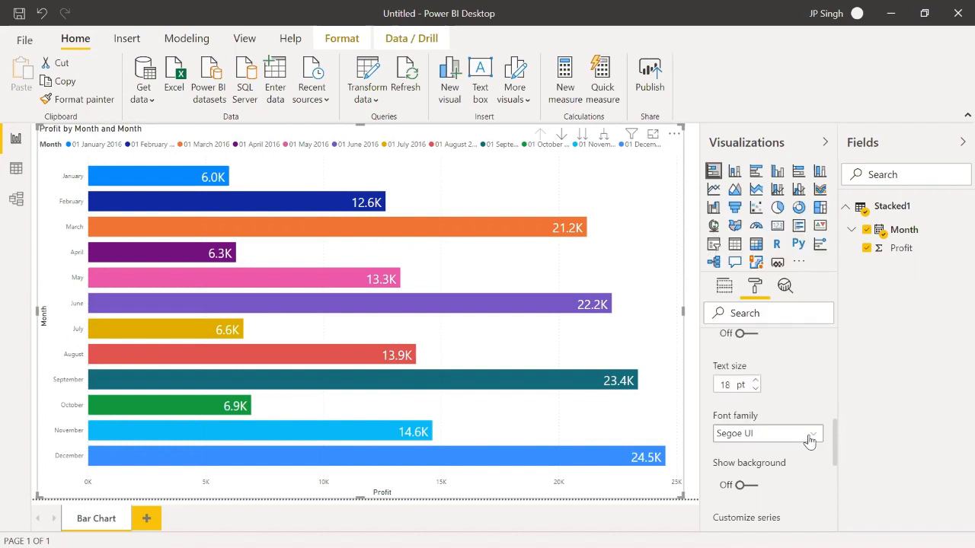
pyautogui.click(809, 441)
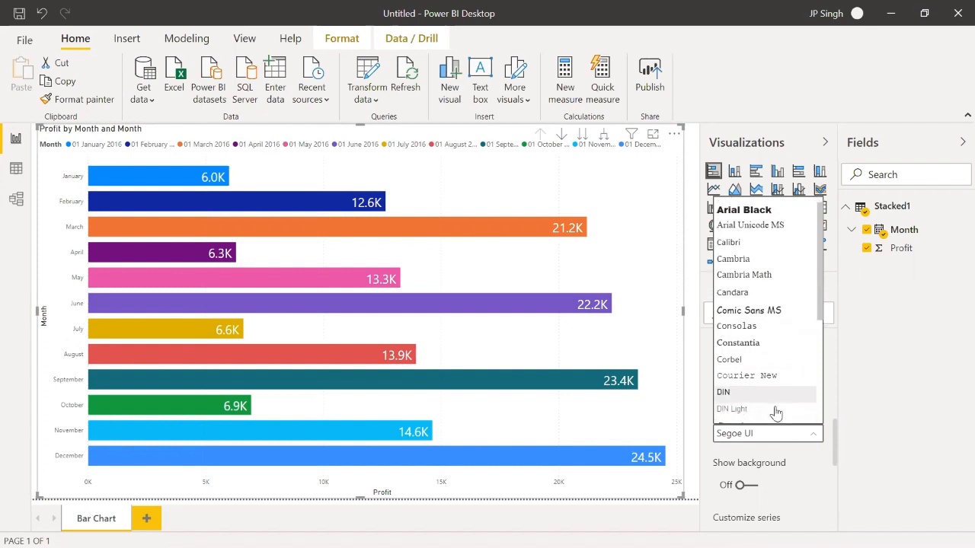
pyautogui.scroll(-5, 776, 412)
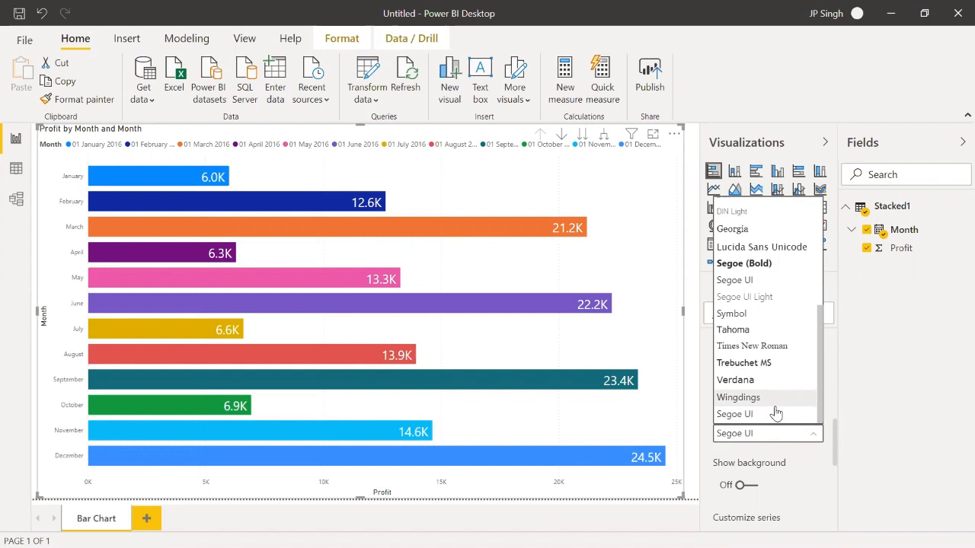
pyautogui.click(808, 496)
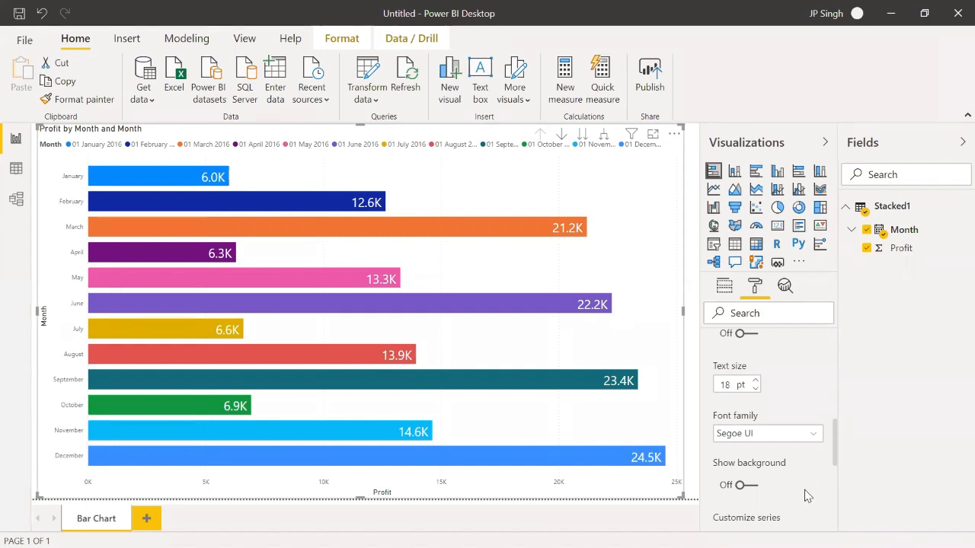
# - Try showing a background behind the data labels, and turn it off again
pyautogui.scroll(-1, 807, 496)
pyautogui.scroll(-1, 807, 496)
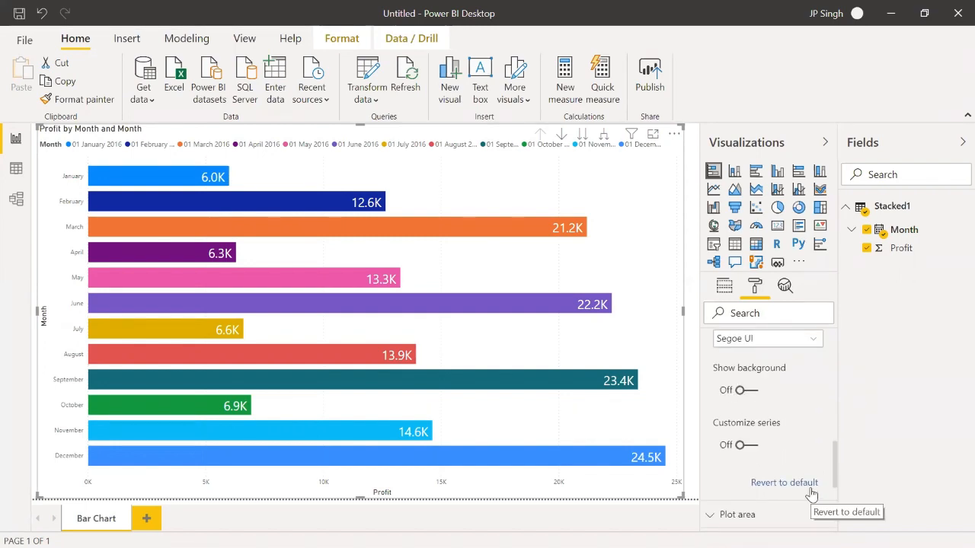
pyautogui.click(745, 391)
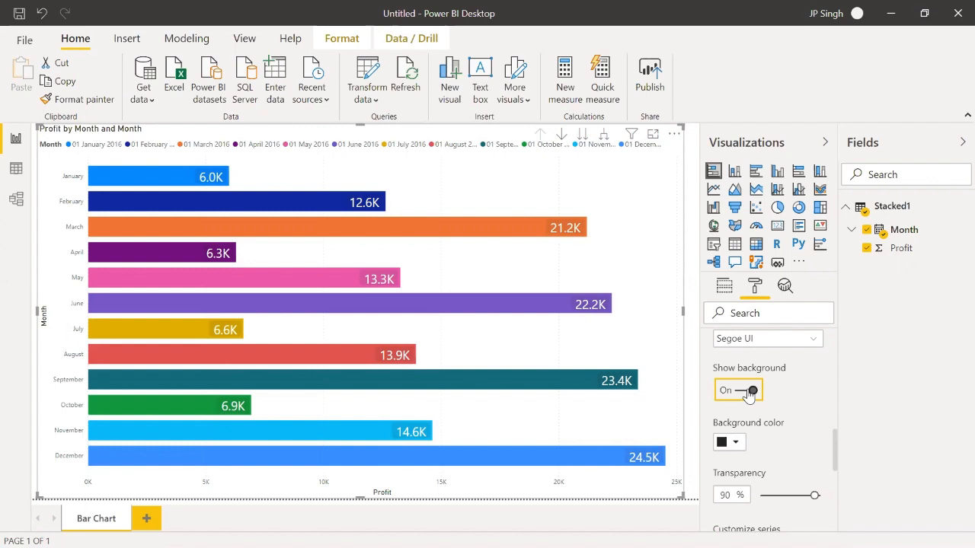
pyautogui.click(749, 392)
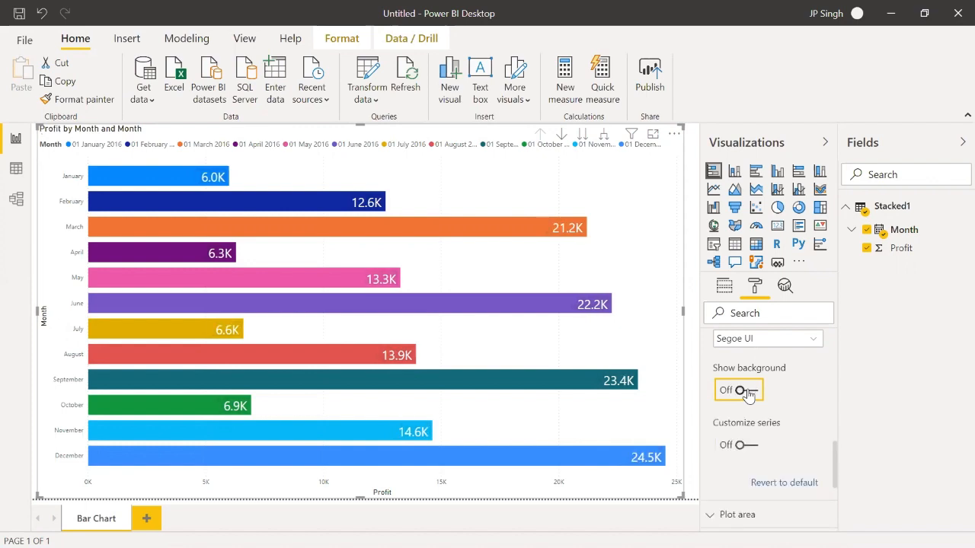
# - Open the chart's title options and centre the title
pyautogui.scroll(-1, 779, 443)
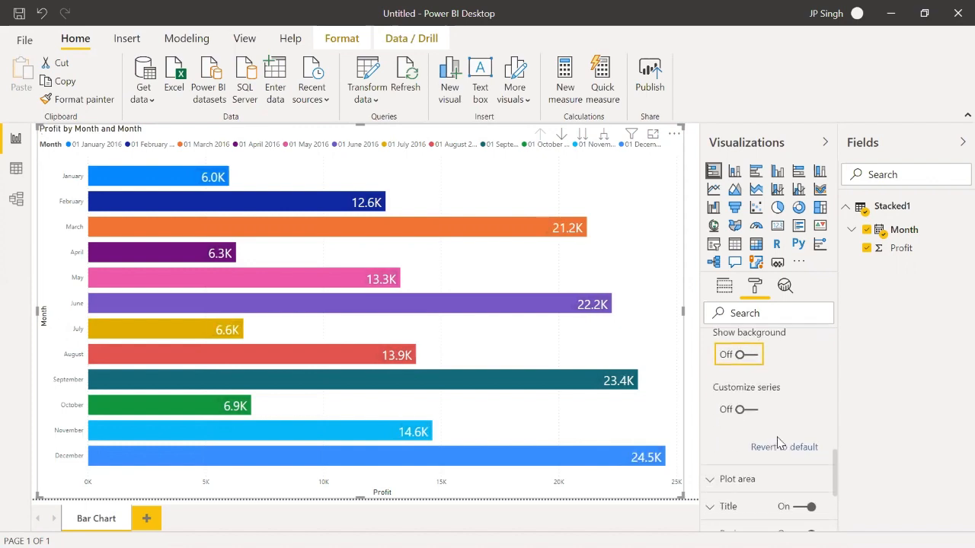
pyautogui.scroll(-2, 763, 475)
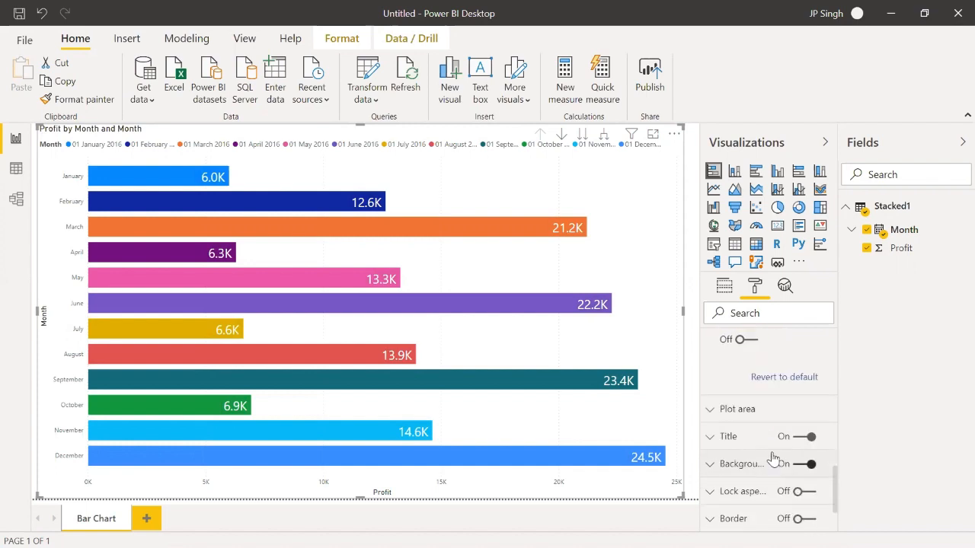
pyautogui.click(725, 445)
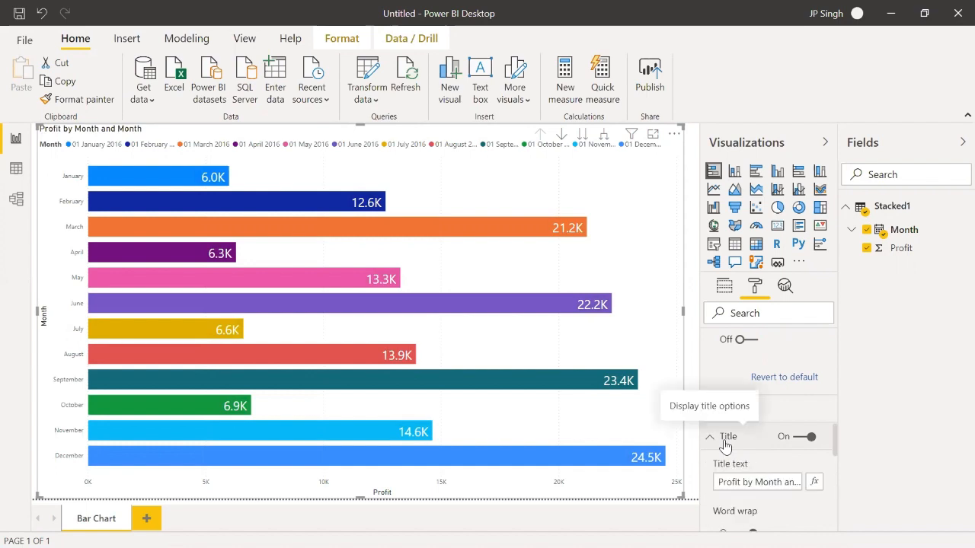
pyautogui.scroll(-3, 725, 446)
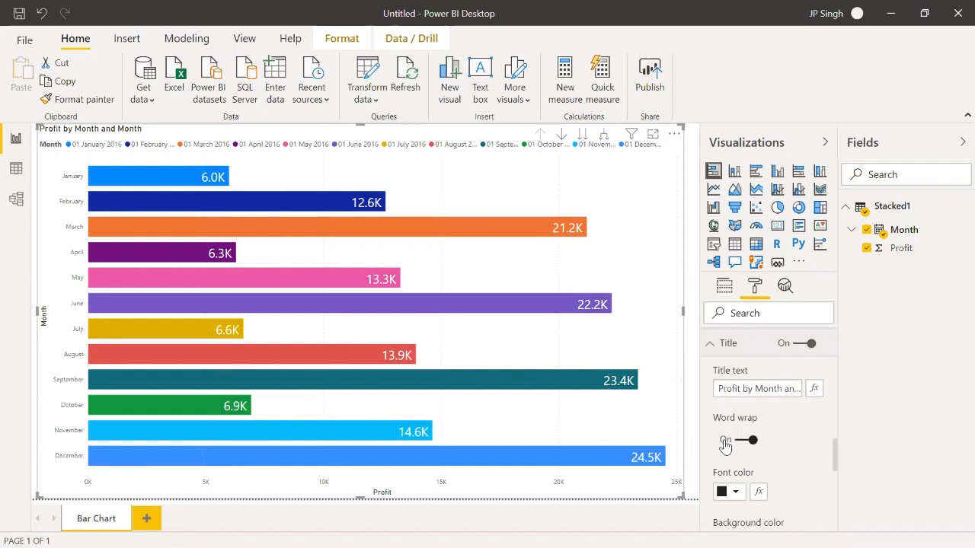
pyautogui.scroll(-2, 728, 449)
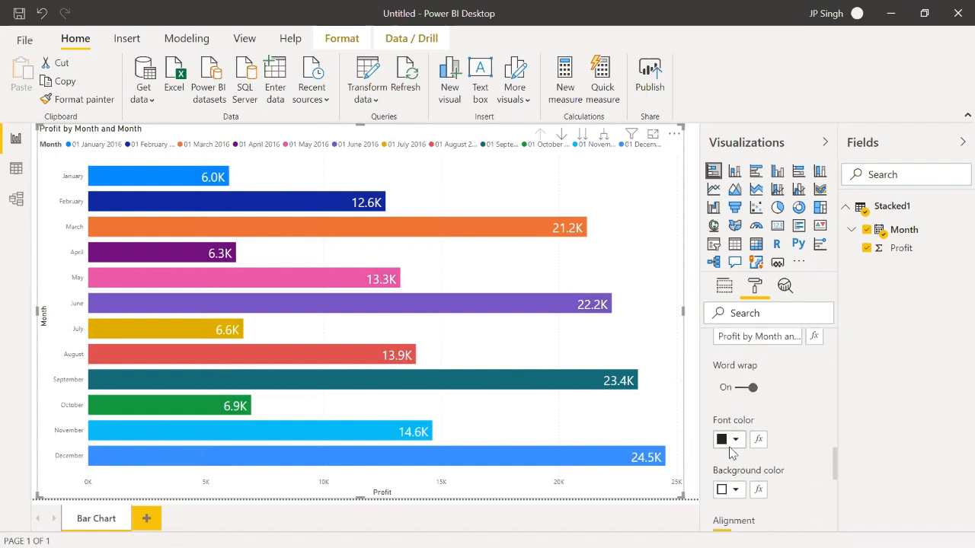
pyautogui.scroll(-2, 729, 453)
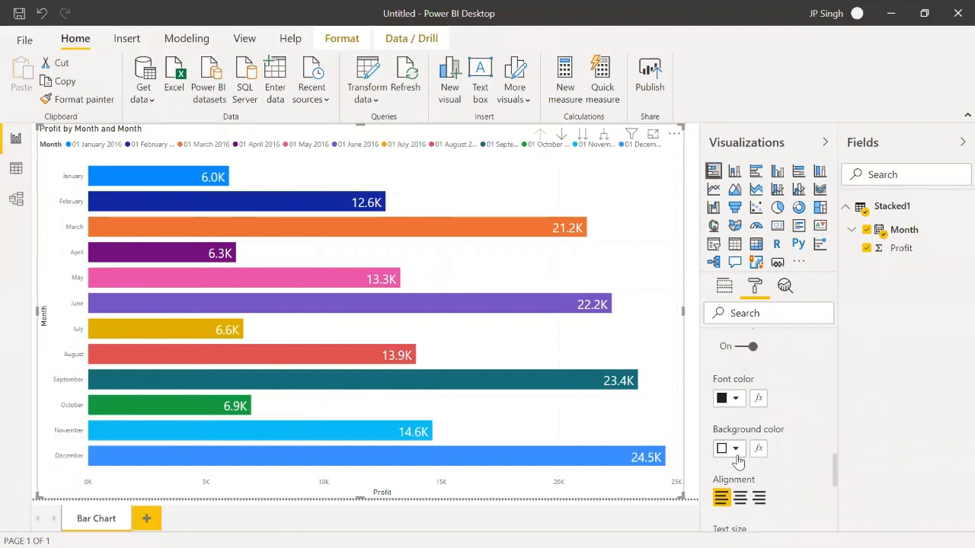
pyautogui.scroll(-3, 732, 454)
pyautogui.scroll(-1, 738, 456)
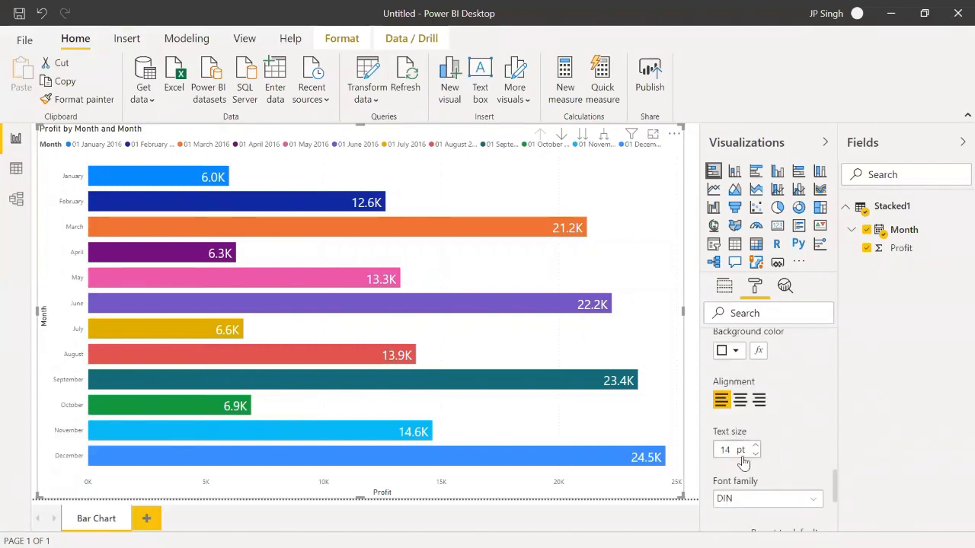
pyautogui.click(758, 408)
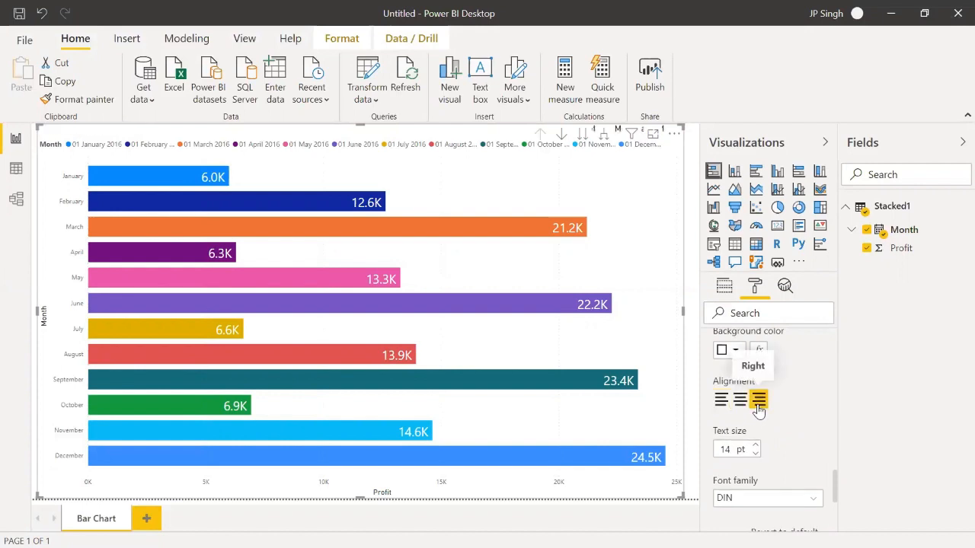
pyautogui.click(741, 404)
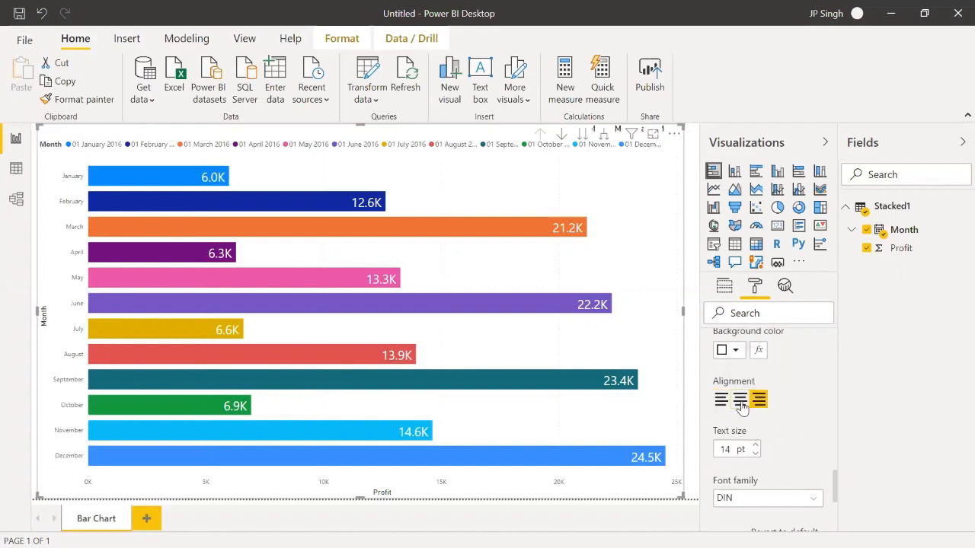
# - Increase the chart title's text size to 20 pt
pyautogui.click(754, 446)
pyautogui.click(754, 446)
pyautogui.click(754, 446)
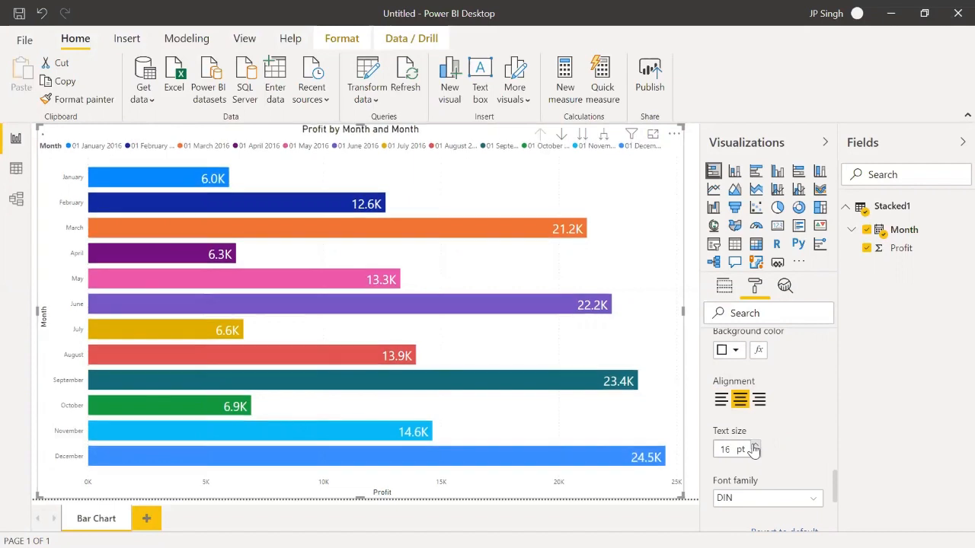
pyautogui.click(754, 447)
pyautogui.click(754, 446)
pyautogui.click(754, 446)
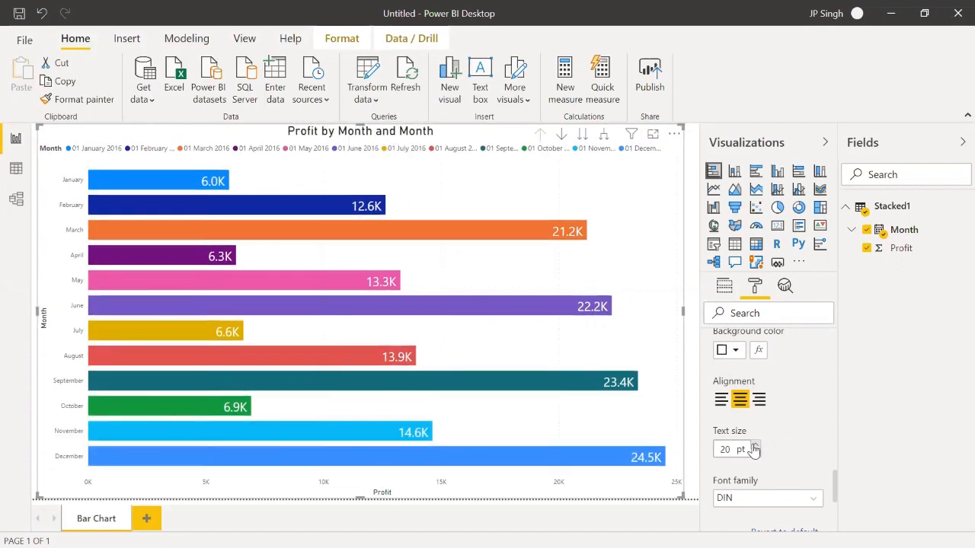
# - Shorten the chart title text to "Profit by Month" and collapse the title options
pyautogui.scroll(-1, 780, 464)
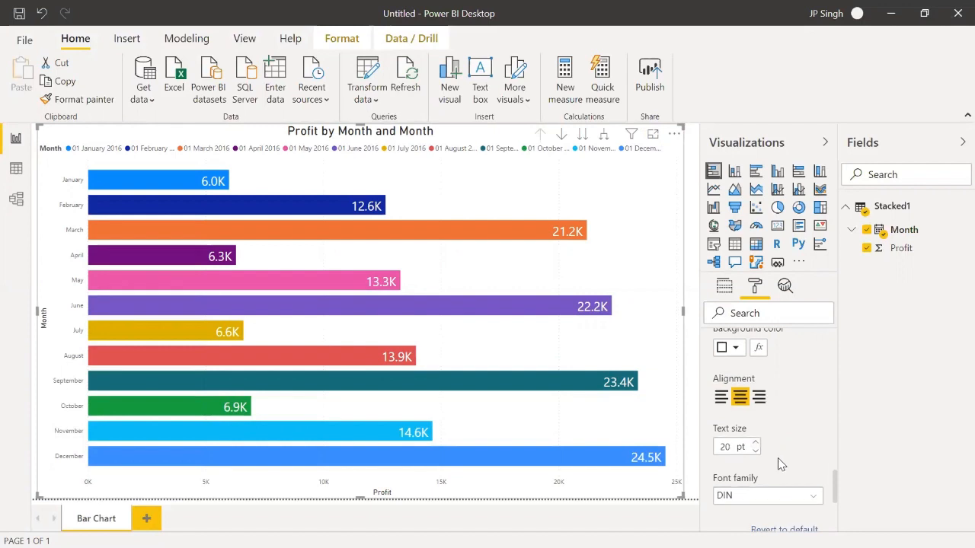
pyautogui.scroll(-1, 780, 465)
pyautogui.scroll(3, 781, 465)
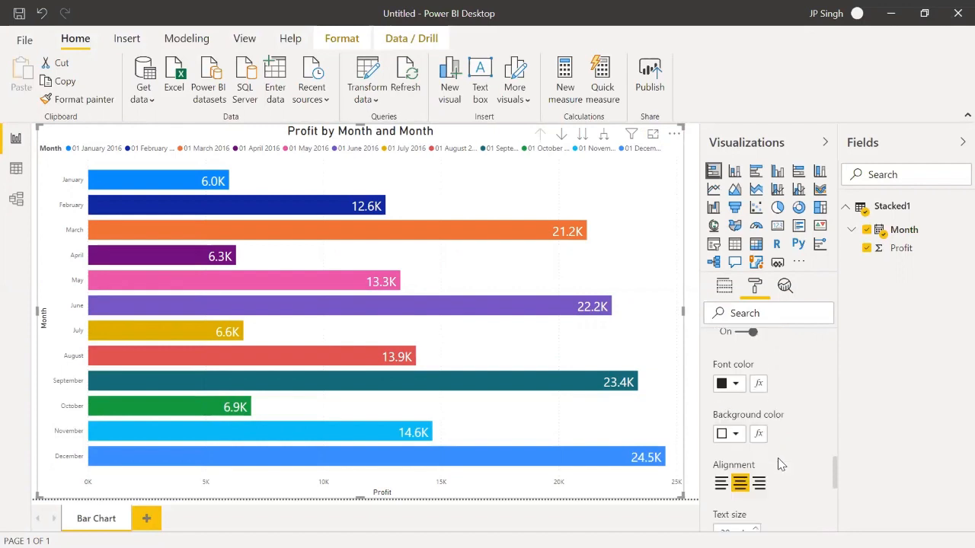
pyautogui.scroll(3, 780, 457)
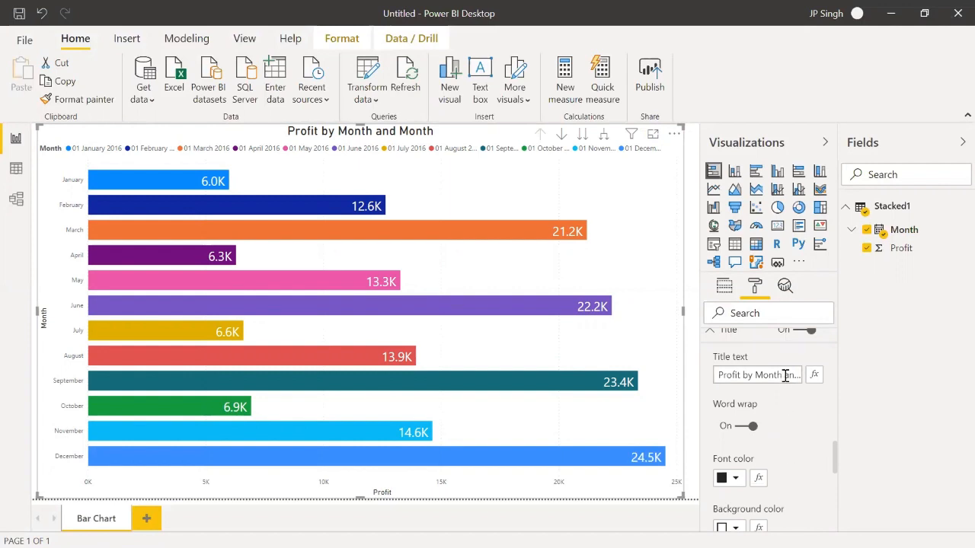
pyautogui.moveTo(785, 375); pyautogui.dragTo(809, 381)
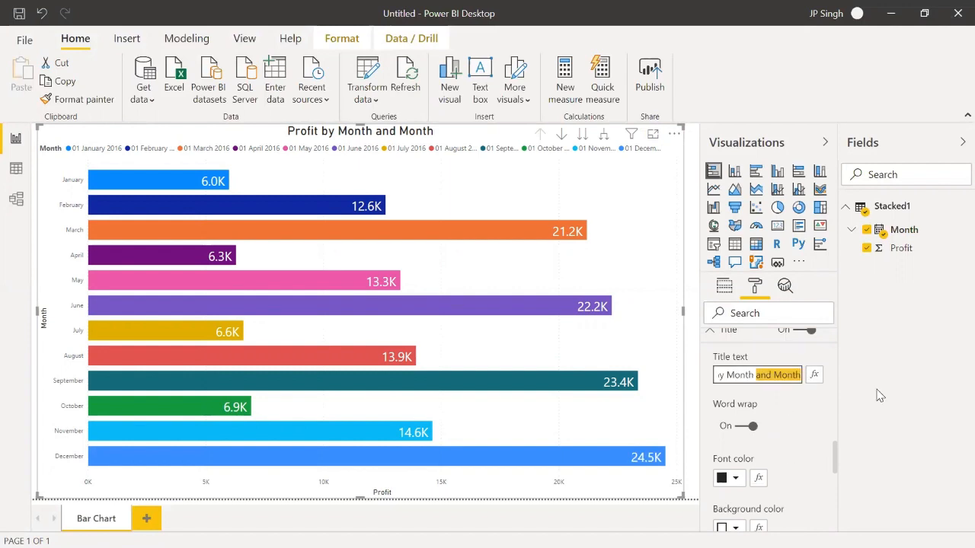
pyautogui.press('Delete')
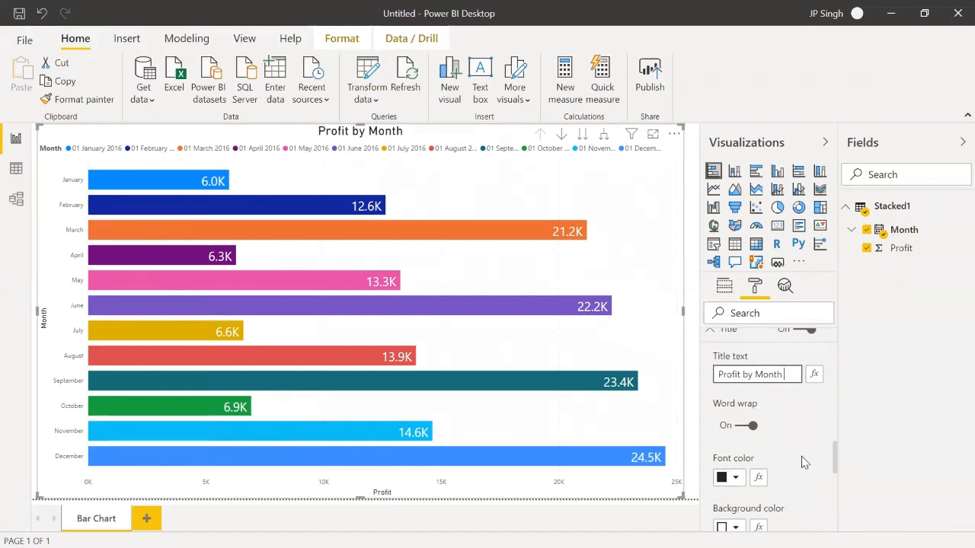
pyautogui.click(711, 340)
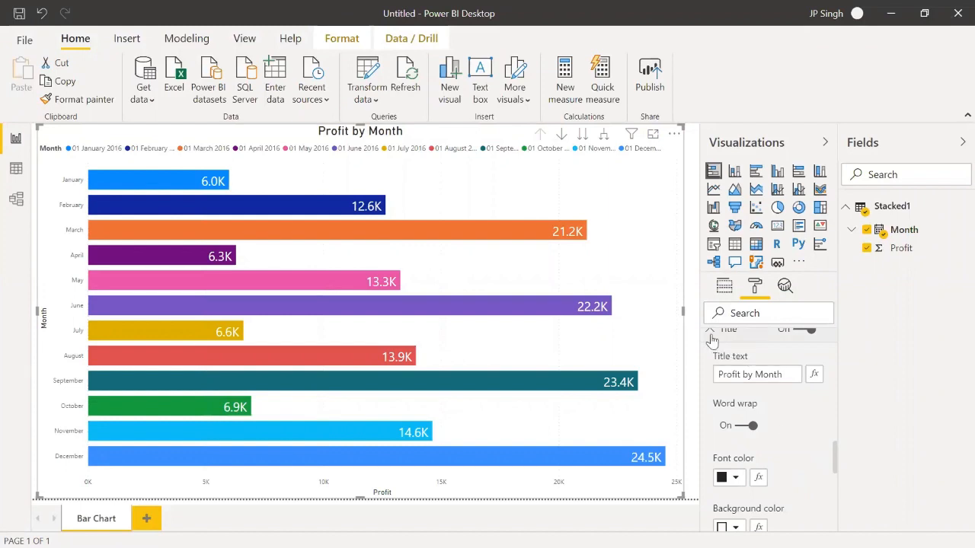
pyautogui.click(711, 339)
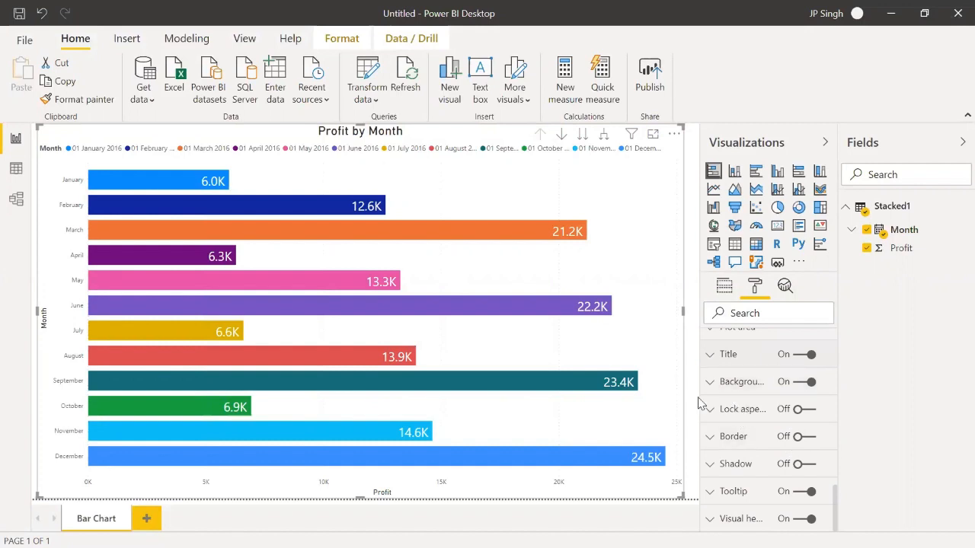
# - Turn on the chart's border, round its corners with a 27 px radius, and collapse the border options
pyautogui.click(800, 438)
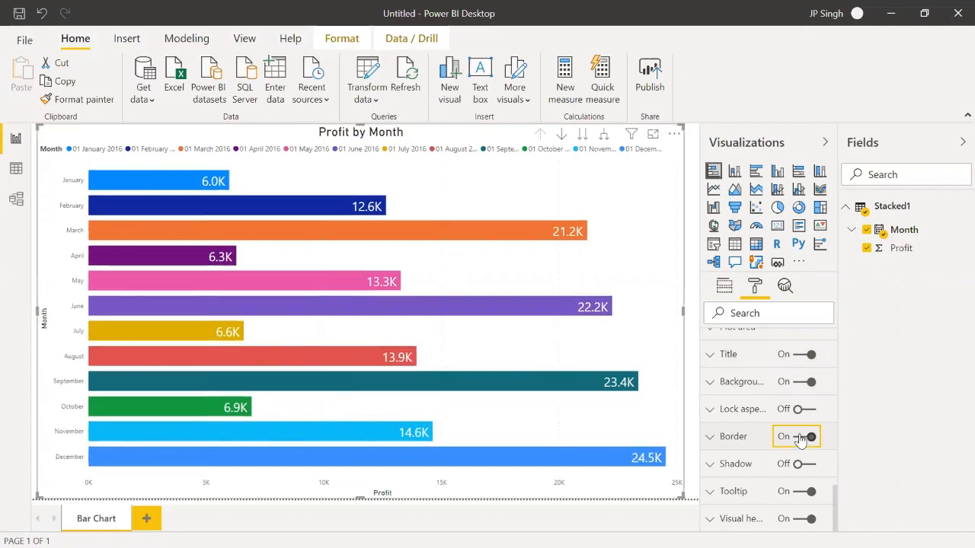
pyautogui.click(716, 442)
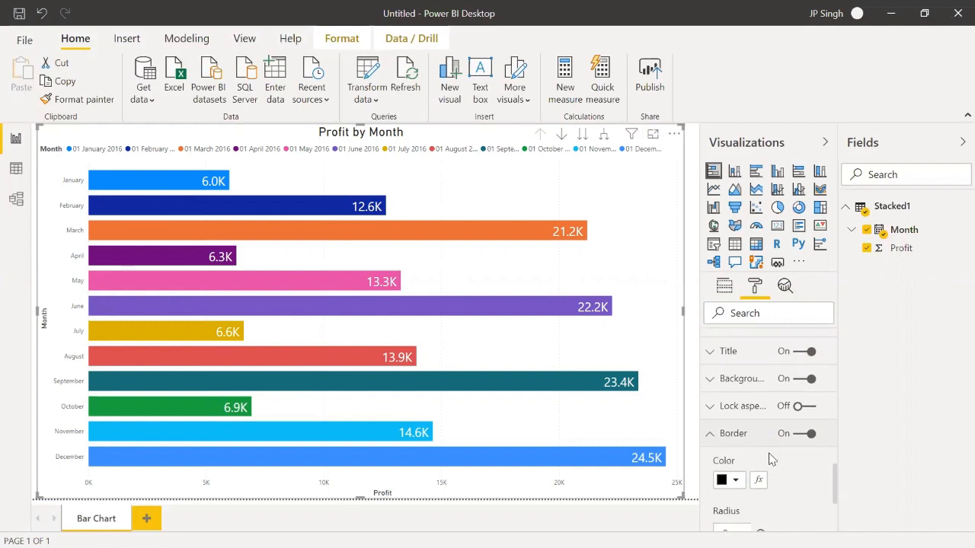
pyautogui.scroll(-3, 771, 459)
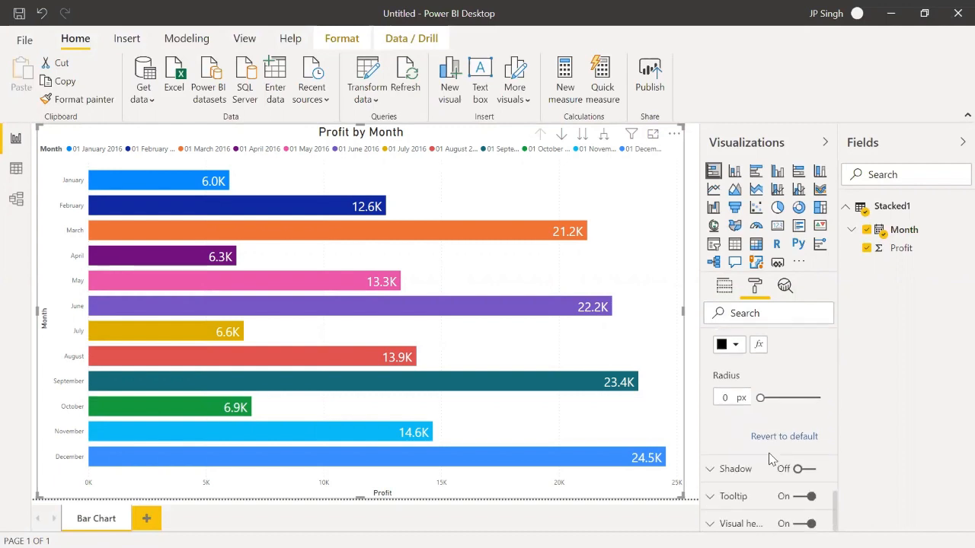
pyautogui.scroll(-1, 769, 459)
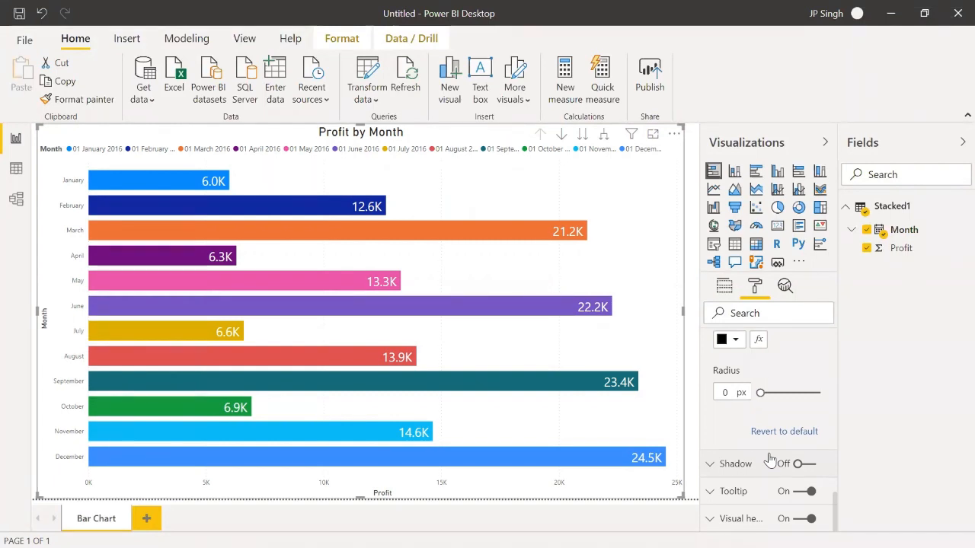
pyautogui.moveTo(761, 392); pyautogui.dragTo(770, 394)
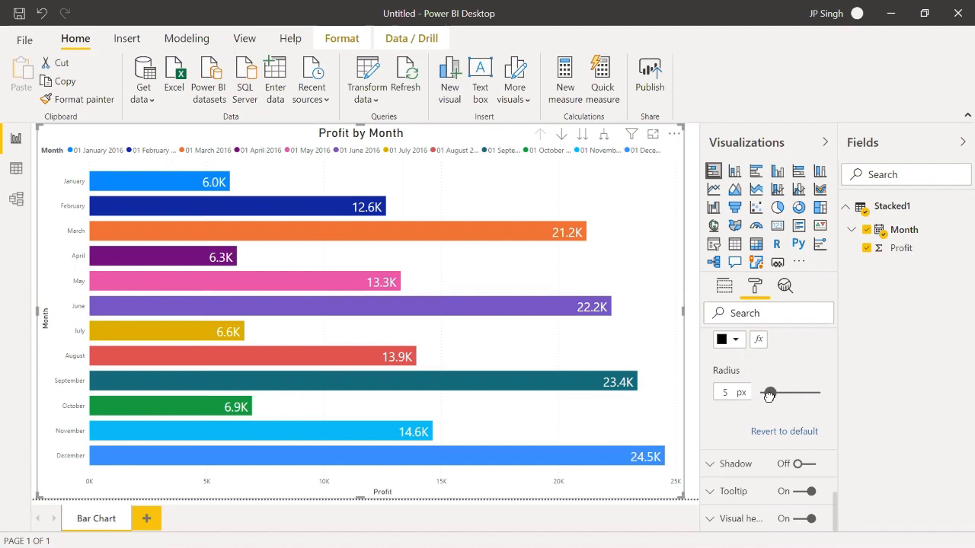
pyautogui.moveTo(769, 395); pyautogui.dragTo(814, 392)
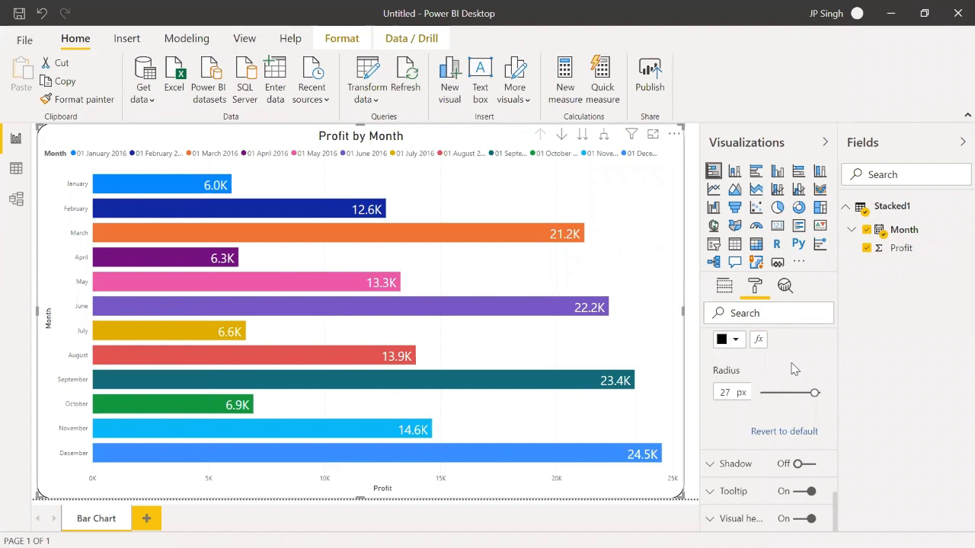
pyautogui.scroll(2, 792, 369)
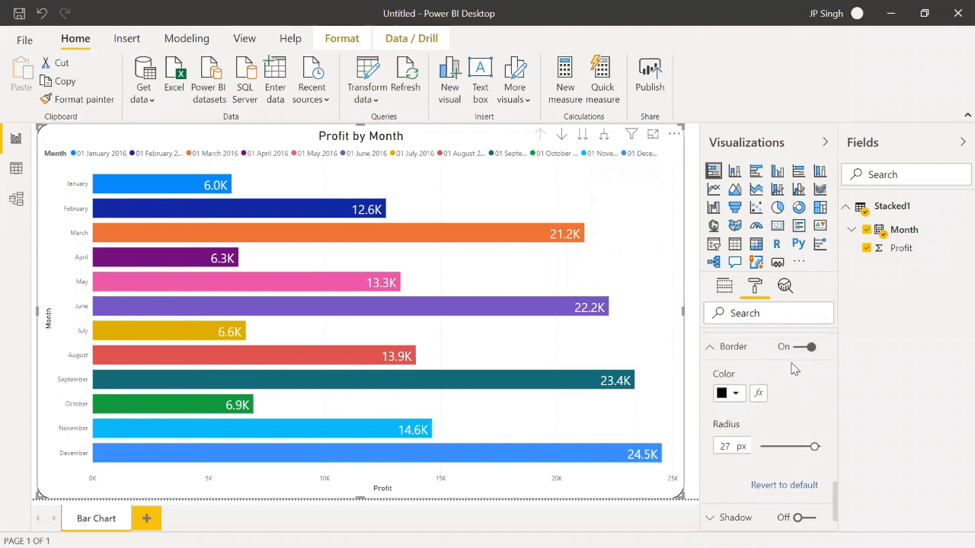
pyautogui.click(711, 349)
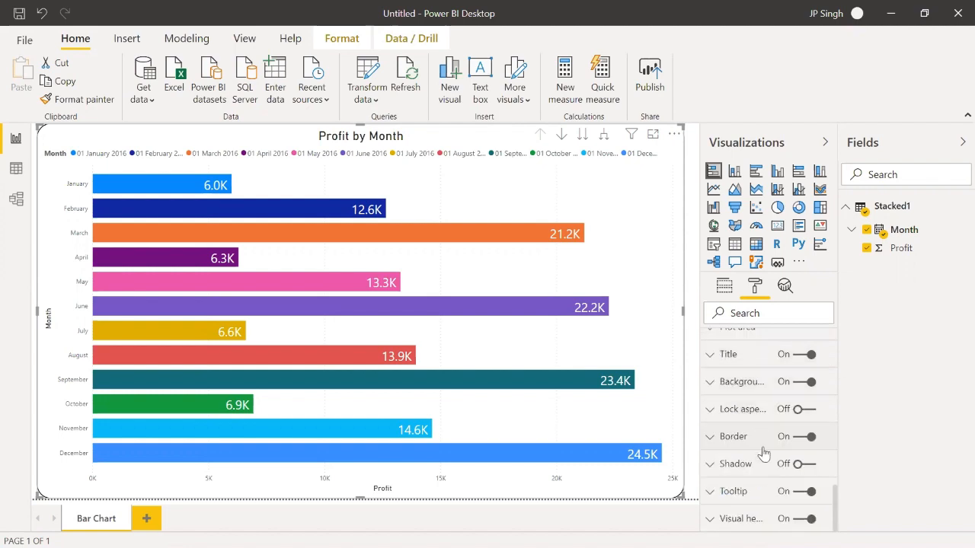
pyautogui.scroll(1, 750, 505)
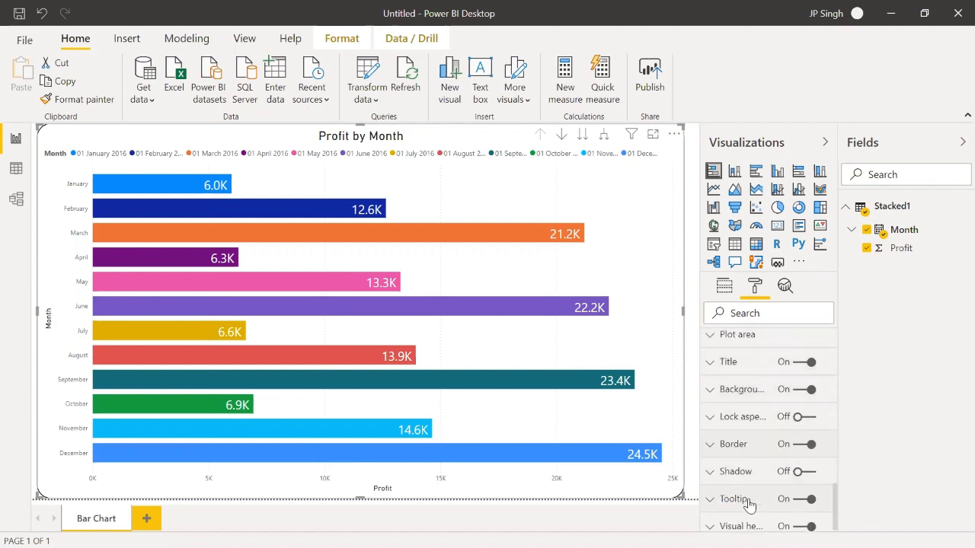
pyautogui.scroll(2, 750, 505)
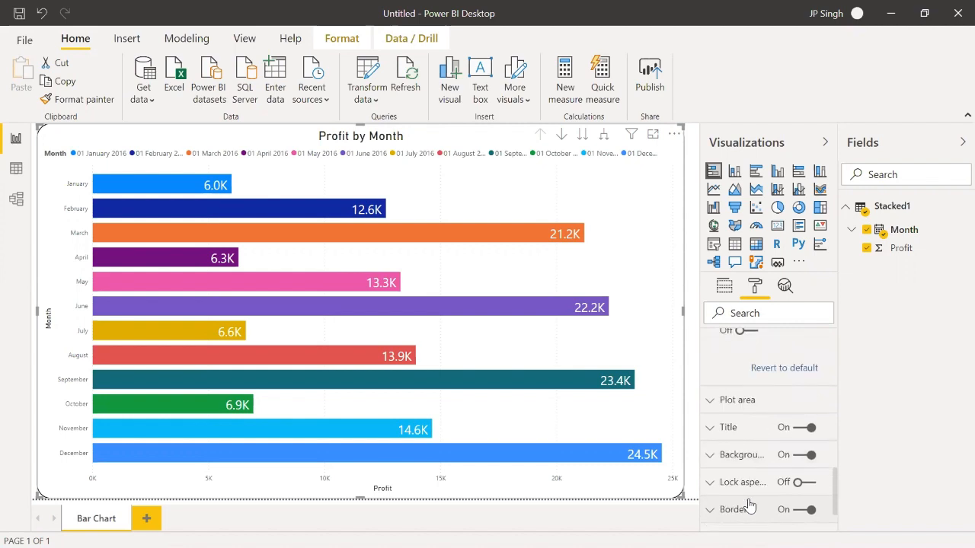
# - Turn off the chart's X axis
pyautogui.scroll(10, 751, 505)
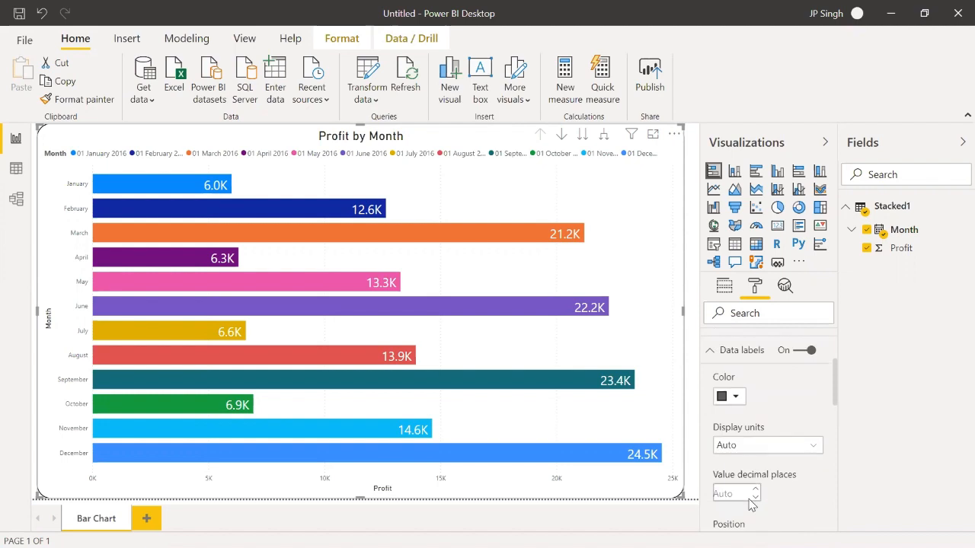
pyautogui.scroll(3, 752, 505)
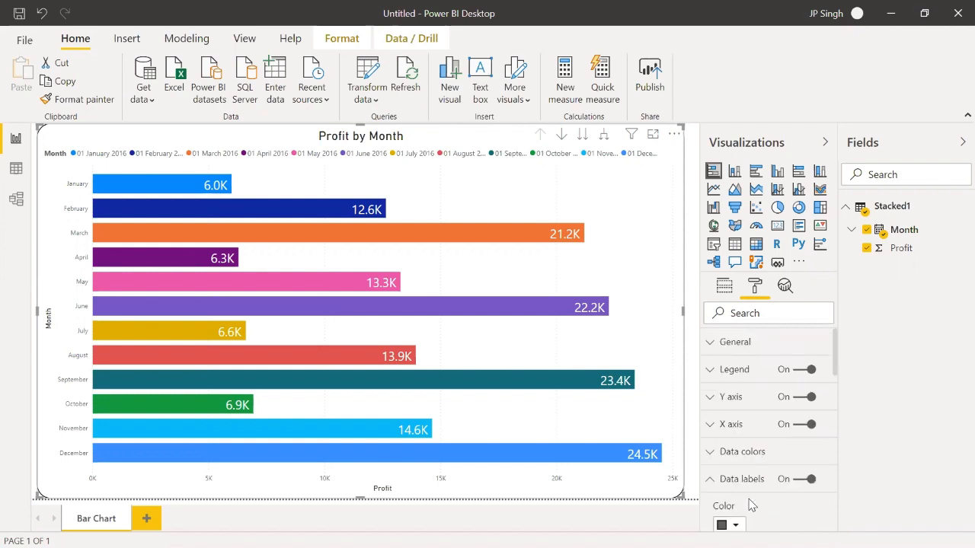
pyautogui.click(810, 430)
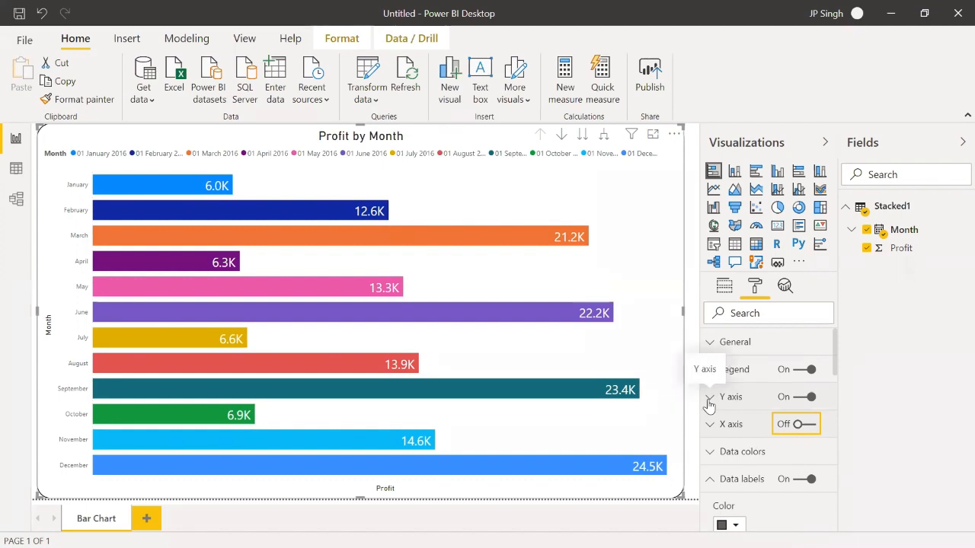
# - Toggle the legend off and back on, and set its position to Right
pyautogui.click(800, 370)
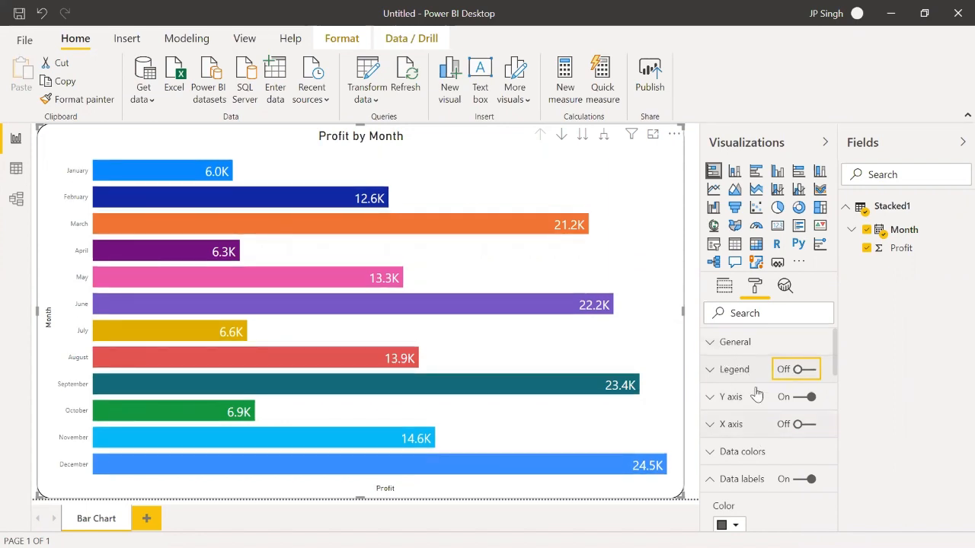
pyautogui.click(795, 372)
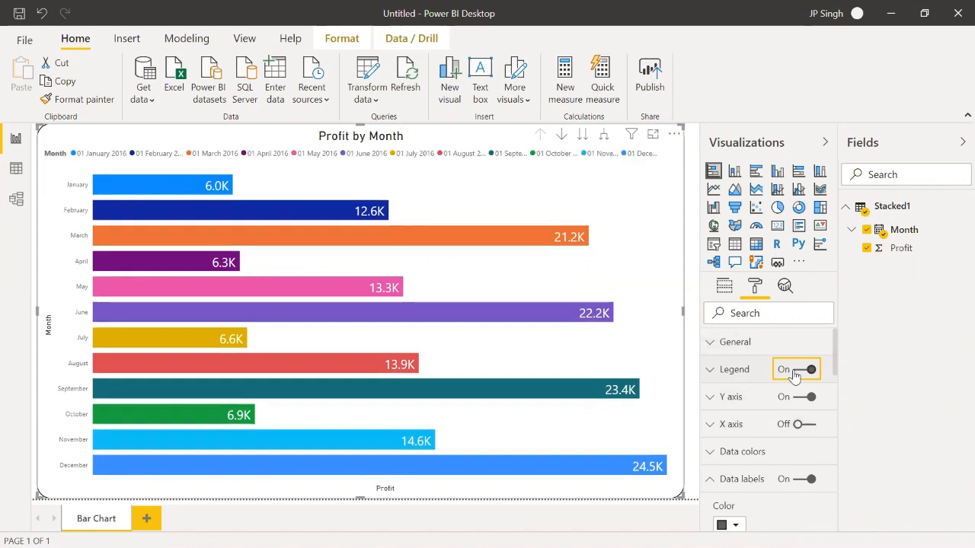
pyautogui.click(714, 370)
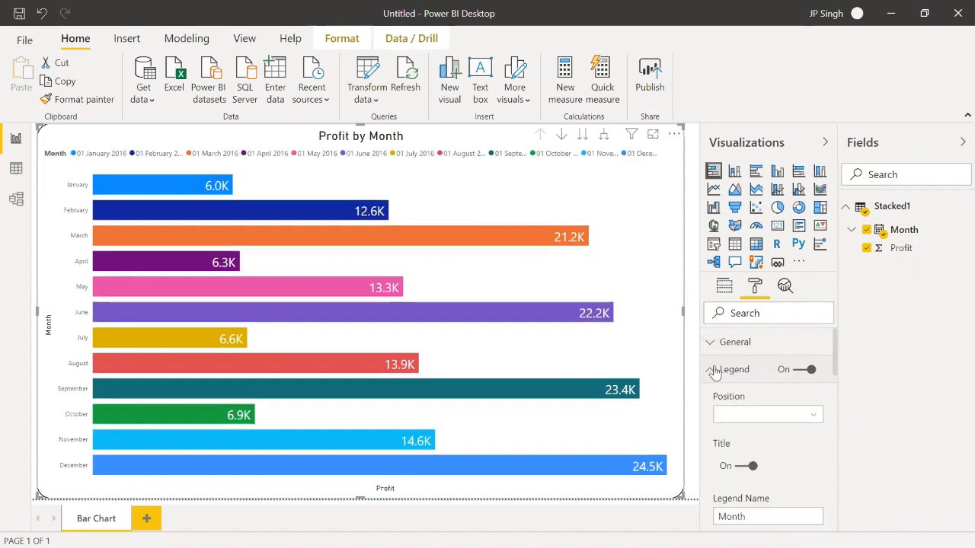
pyautogui.click(808, 421)
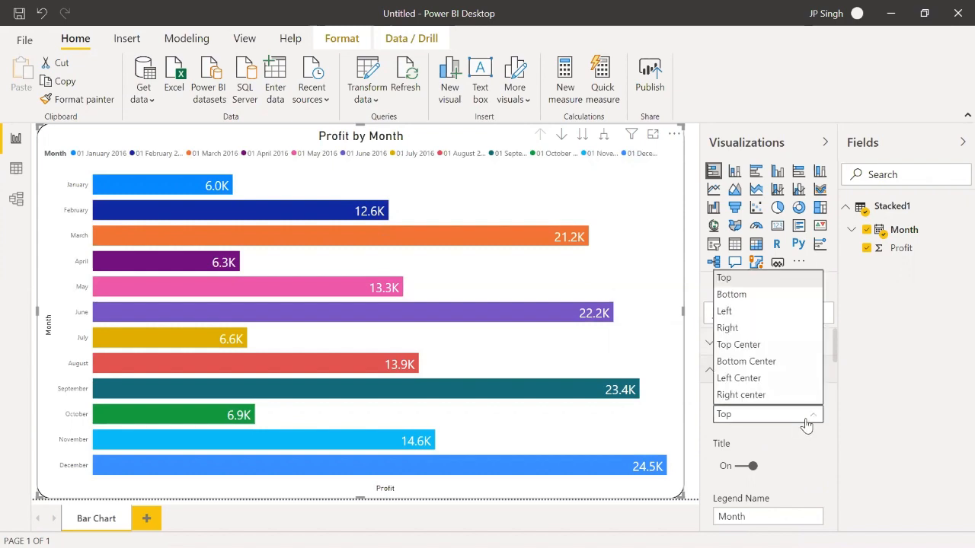
pyautogui.click(774, 329)
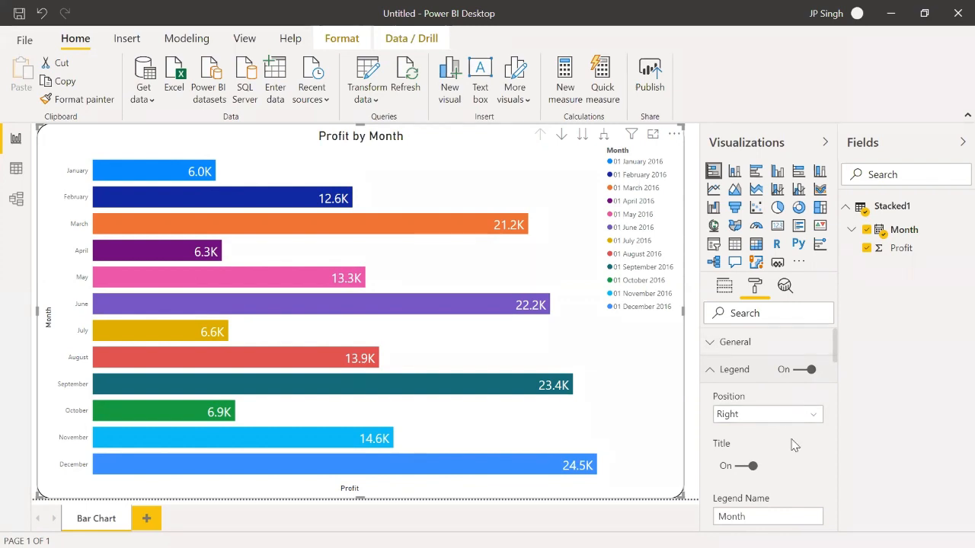
# - Increase the legend's text size to 12 pt
pyautogui.scroll(-1, 792, 440)
pyautogui.scroll(-1, 792, 445)
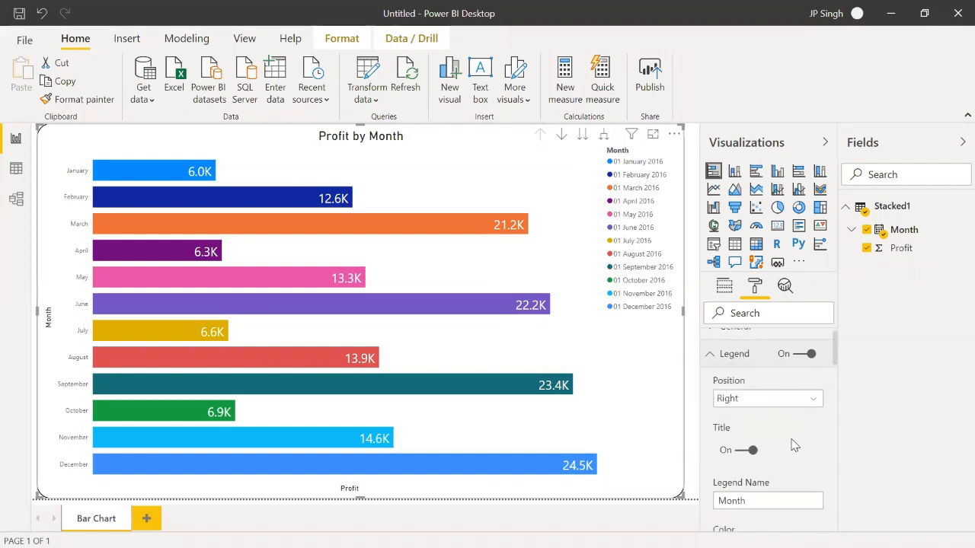
pyautogui.scroll(-1, 792, 445)
pyautogui.scroll(-2, 792, 444)
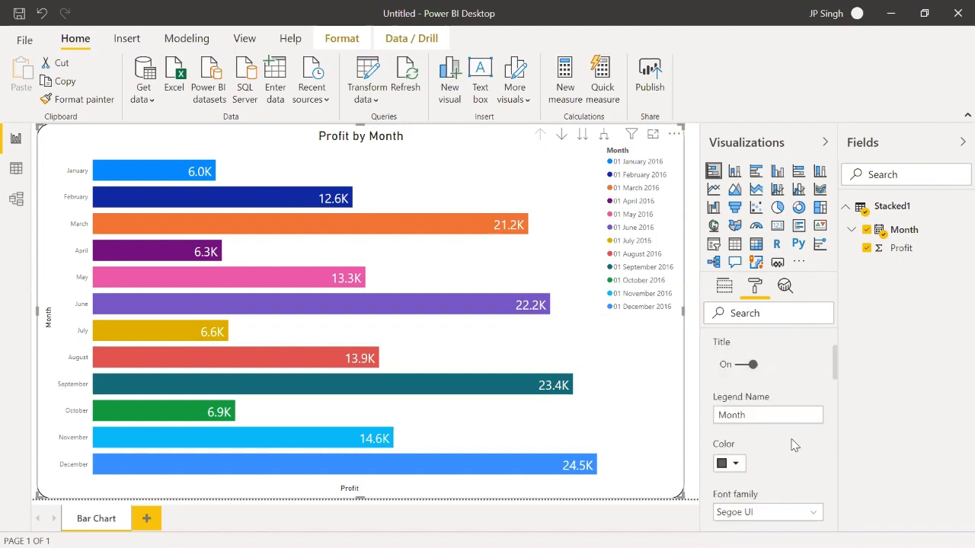
pyautogui.scroll(-1, 797, 446)
pyautogui.scroll(-3, 800, 453)
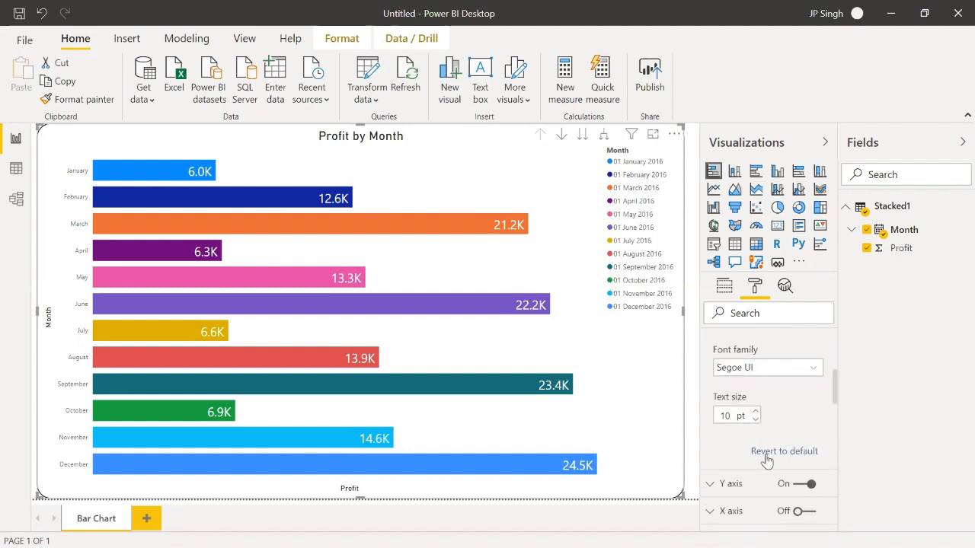
pyautogui.click(755, 412)
pyautogui.click(754, 412)
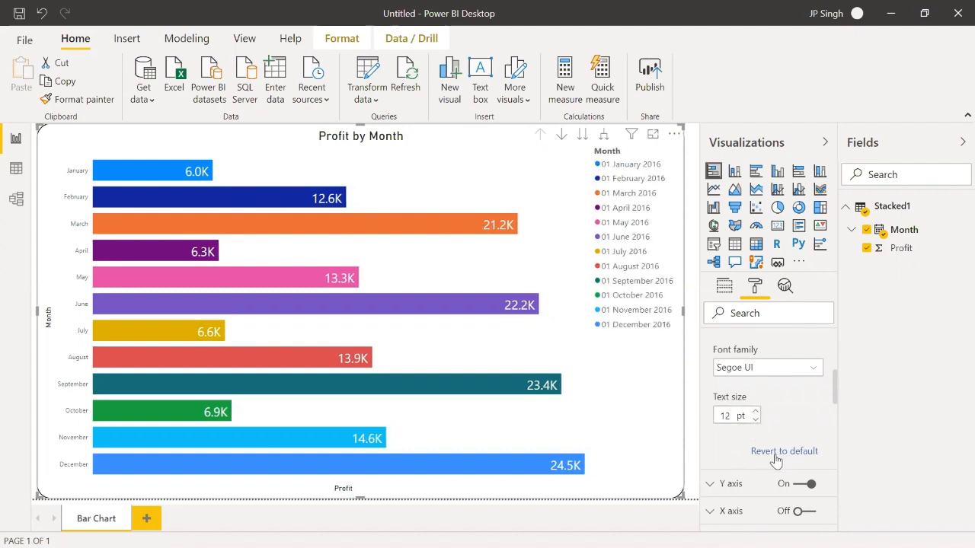
# - Look through the data label settings, including display units, position, overflow text, background and series customisation
pyautogui.scroll(-3, 777, 458)
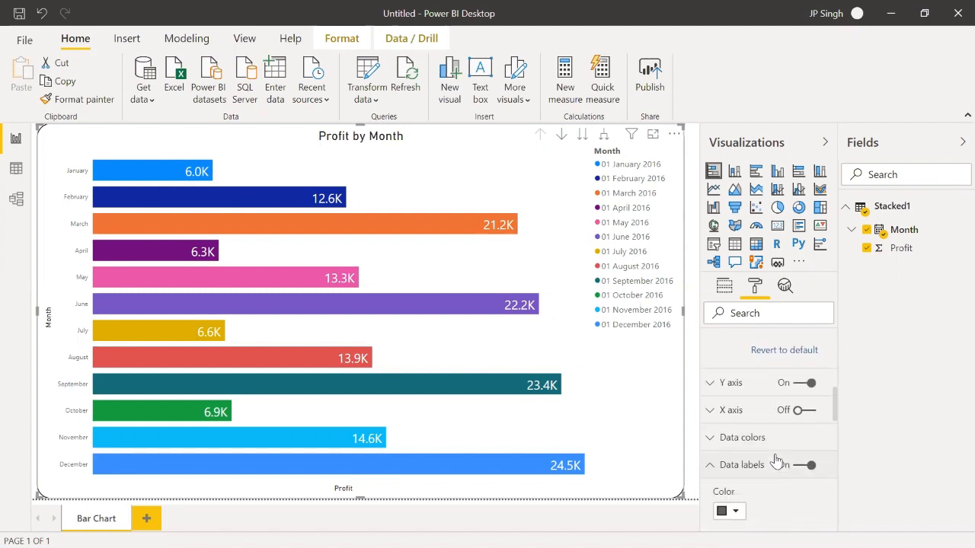
pyautogui.scroll(-1, 777, 460)
pyautogui.scroll(-5, 777, 459)
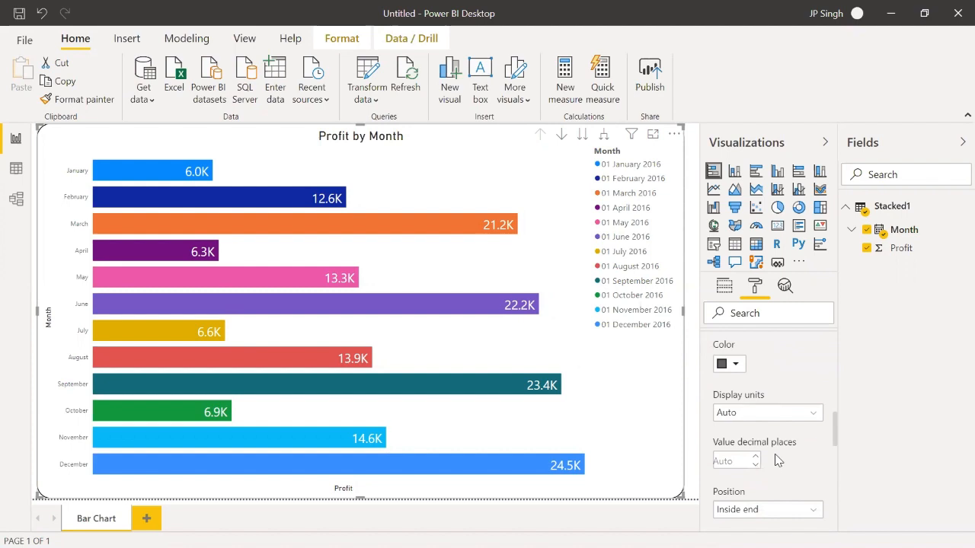
pyautogui.scroll(-3, 777, 459)
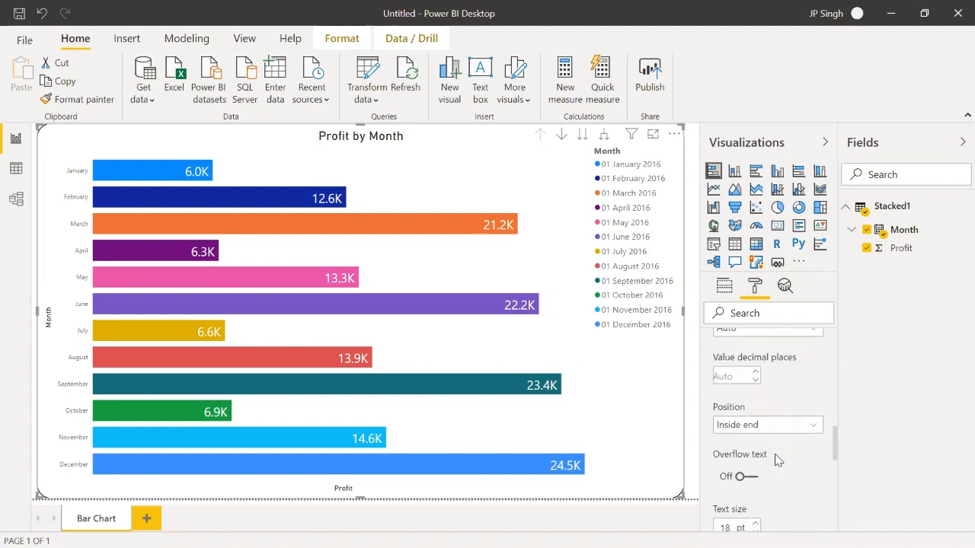
pyautogui.scroll(-4, 777, 459)
pyautogui.scroll(-5, 777, 459)
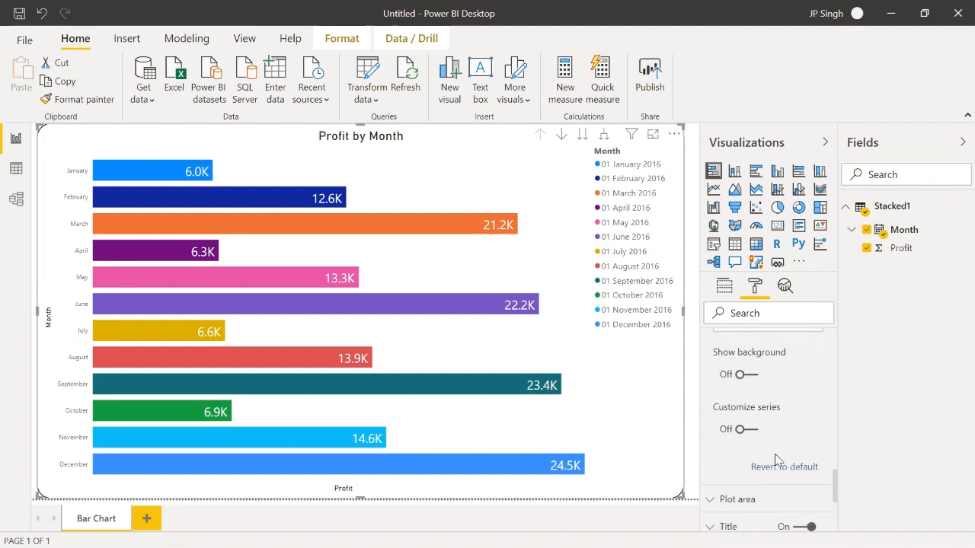
pyautogui.scroll(-2, 775, 457)
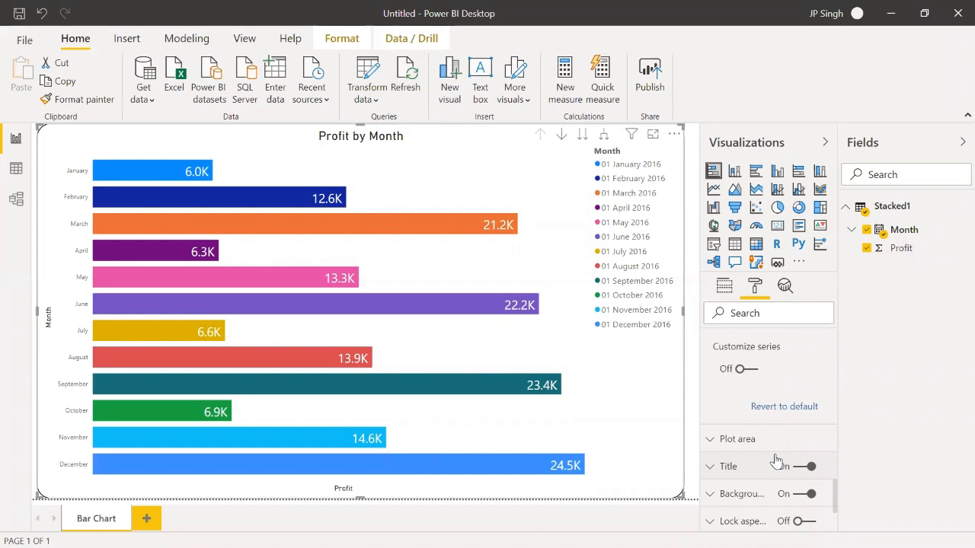
pyautogui.scroll(-1, 776, 461)
# - Expand the plot area options, examine the transparency and image settings, and collapse them
pyautogui.click(734, 443)
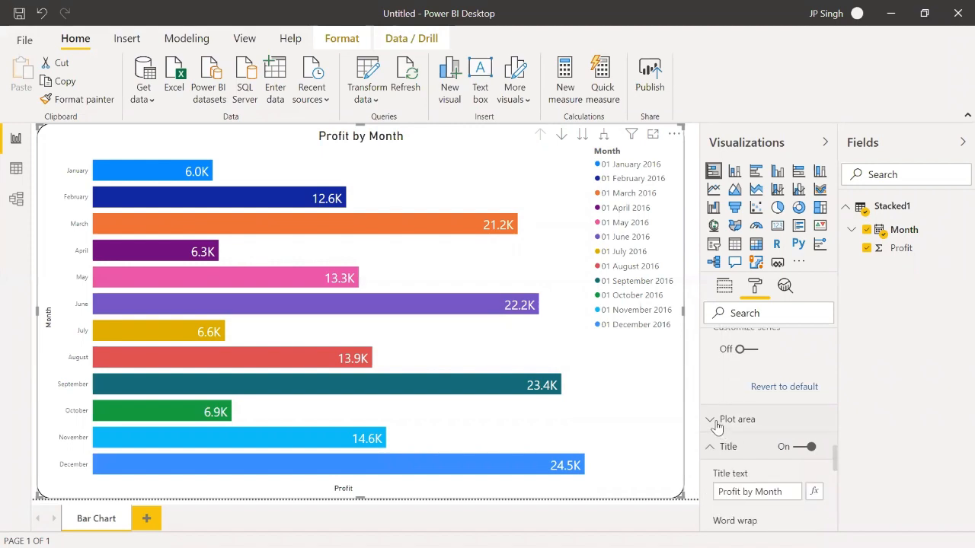
pyautogui.click(709, 446)
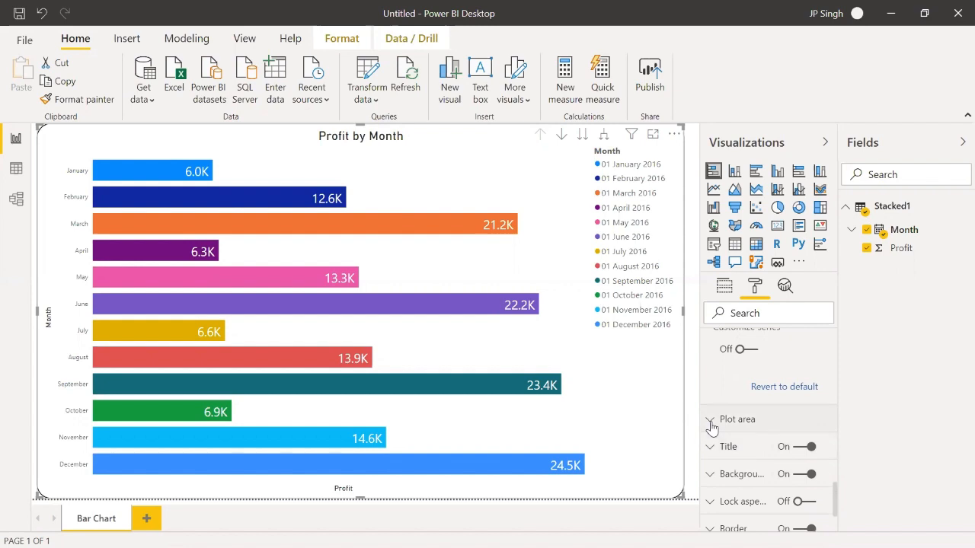
pyautogui.click(710, 421)
pyautogui.scroll(-3, 725, 432)
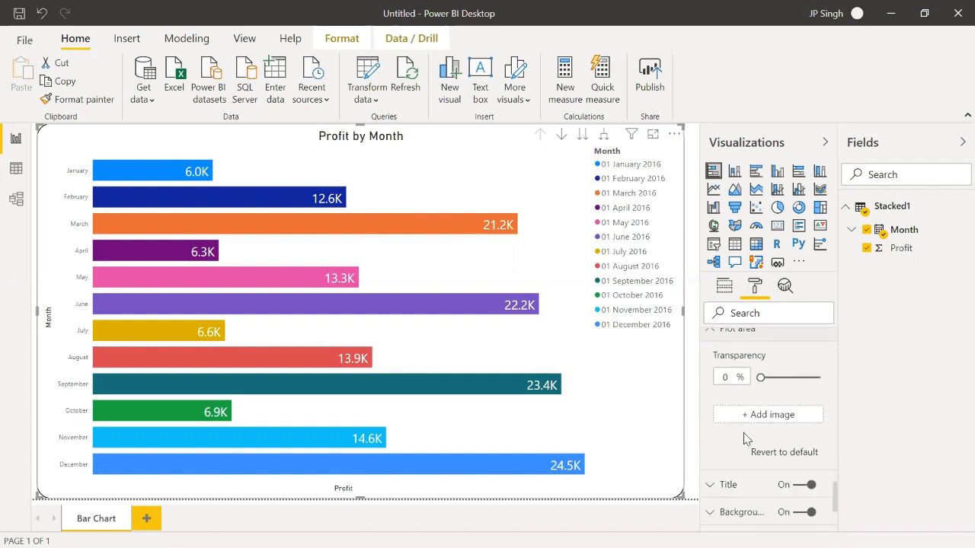
pyautogui.scroll(4, 744, 433)
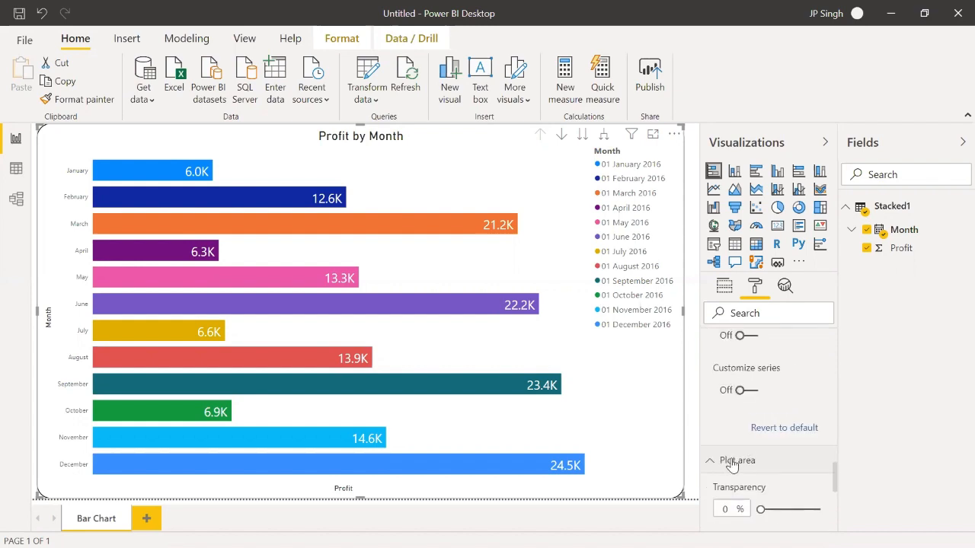
pyautogui.click(731, 462)
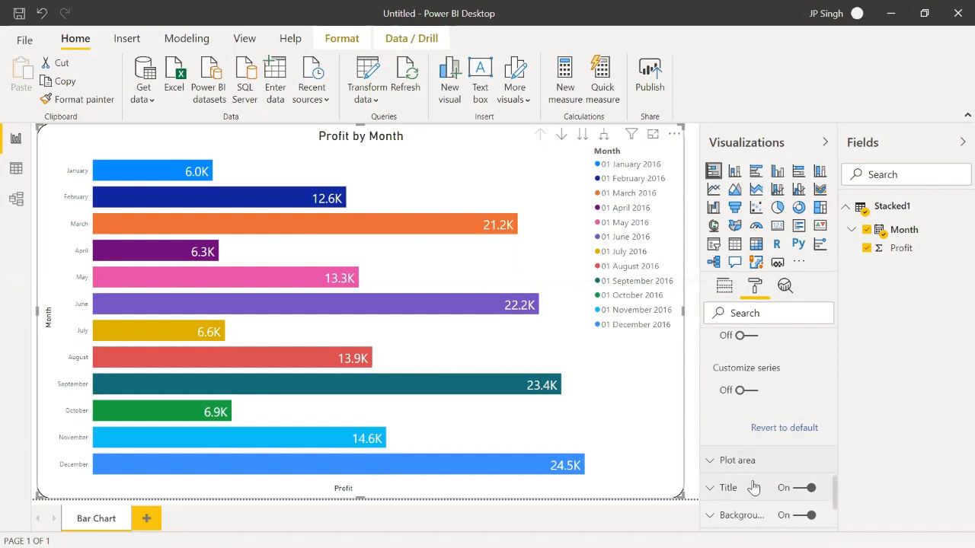
# - Examine the visual header's colour, border, transparency and icon settings, and collapse its options
pyautogui.scroll(-3, 753, 487)
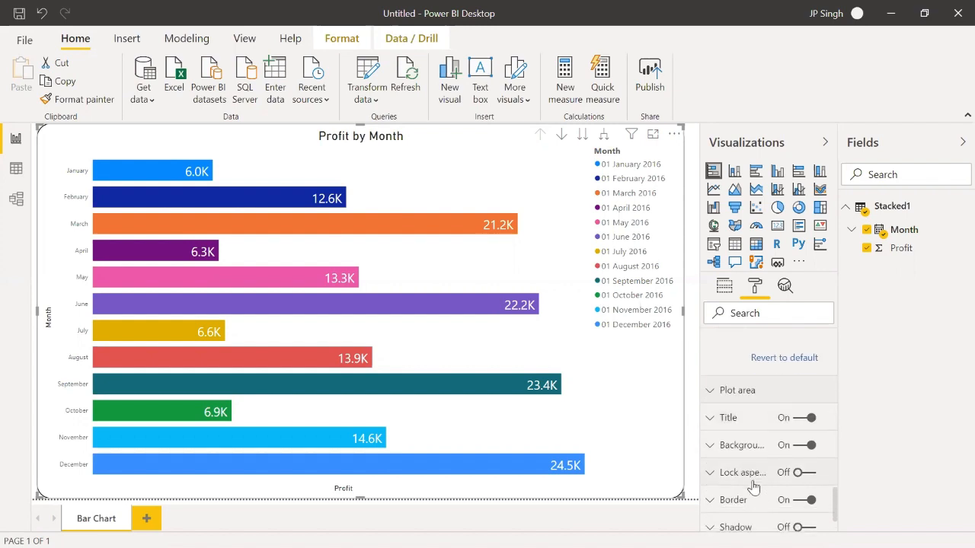
pyautogui.scroll(-2, 754, 488)
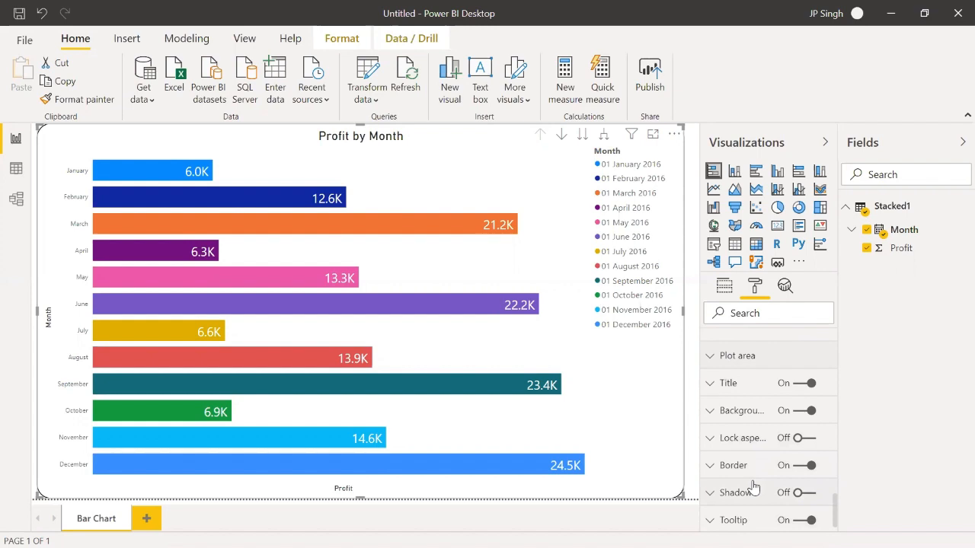
pyautogui.scroll(-1, 753, 486)
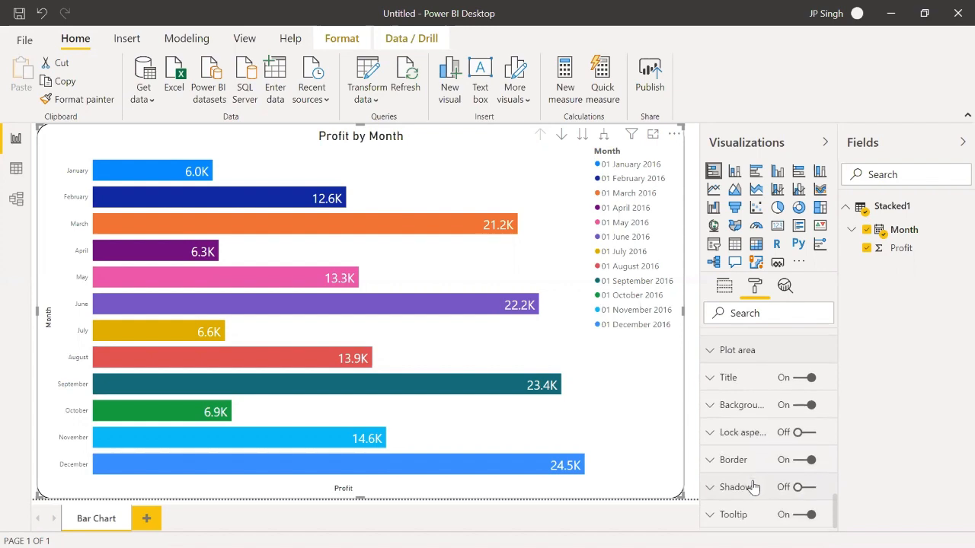
pyautogui.scroll(-1, 754, 487)
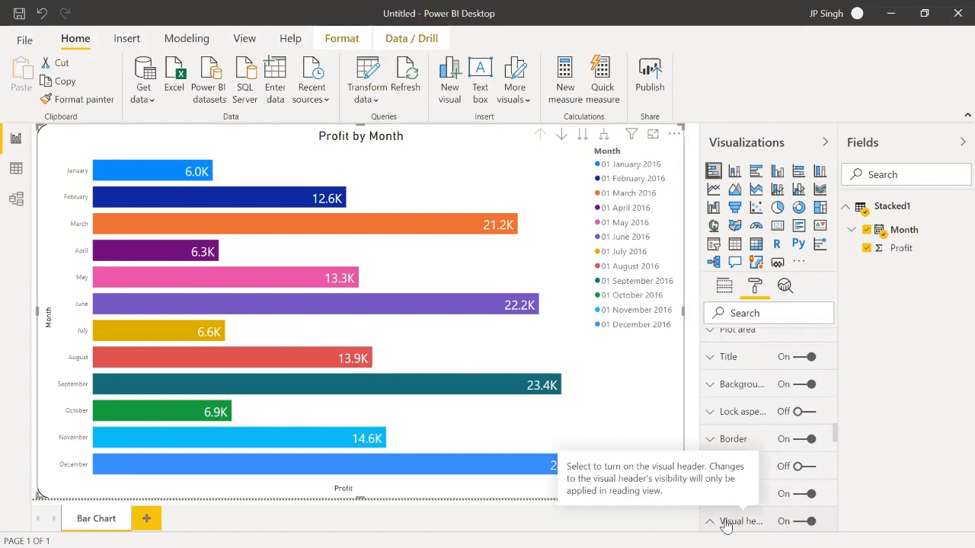
pyautogui.scroll(-3, 725, 525)
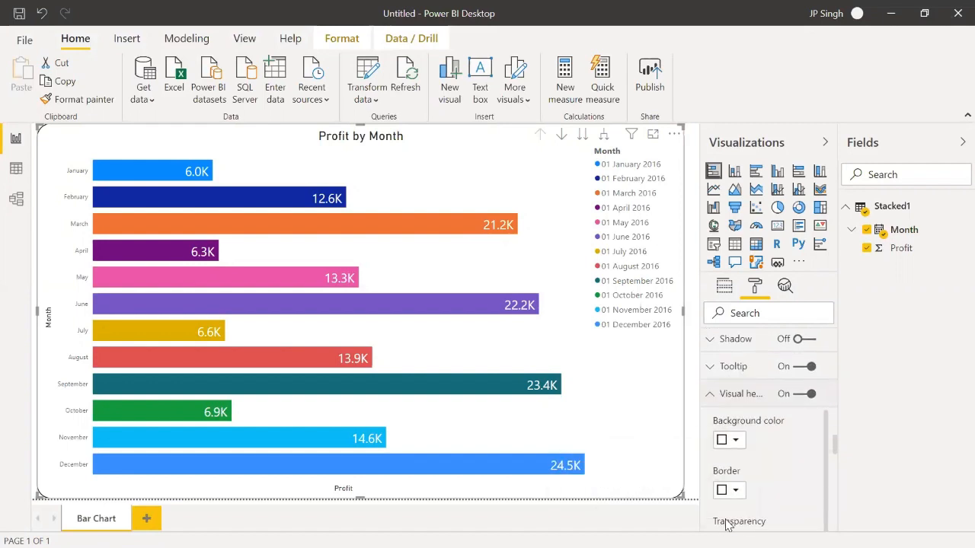
pyautogui.scroll(-4, 726, 524)
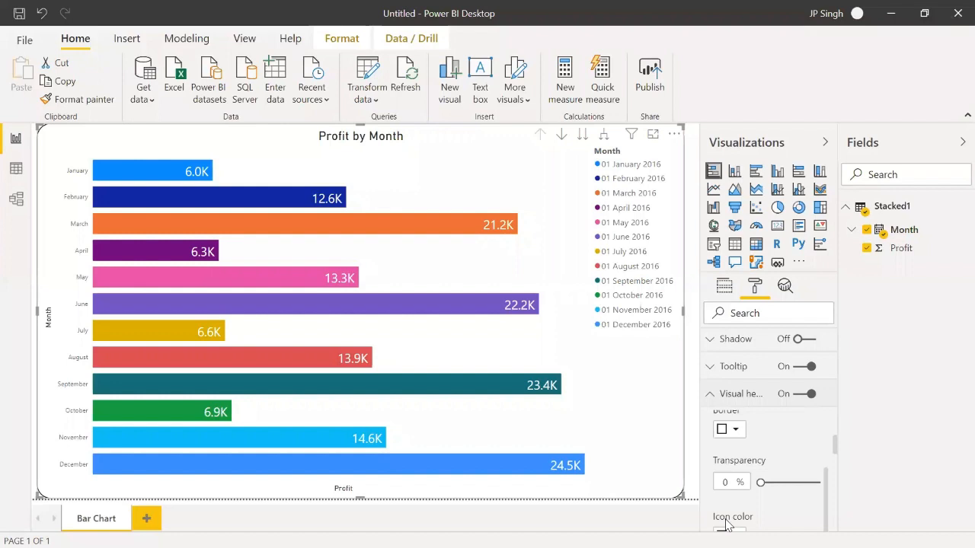
pyautogui.scroll(-3, 726, 524)
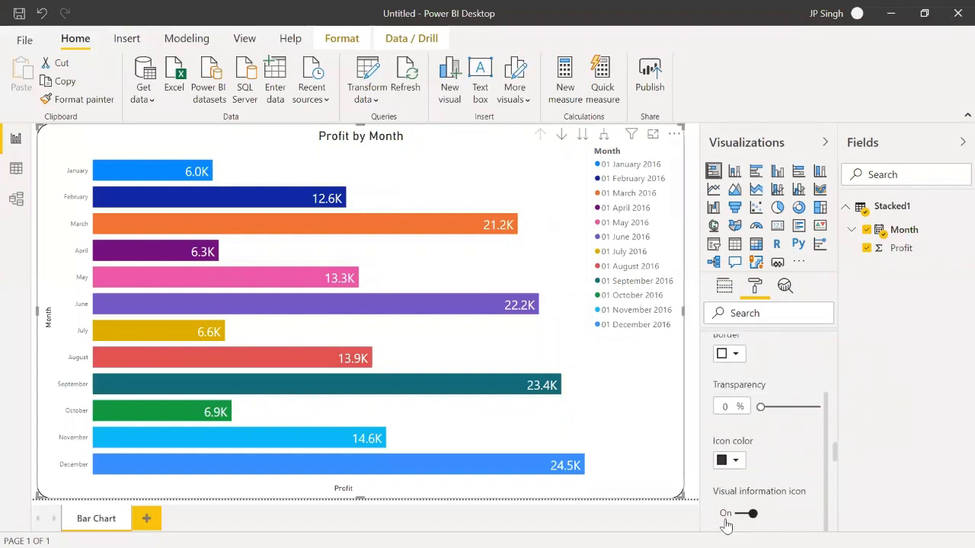
pyautogui.scroll(-8, 726, 525)
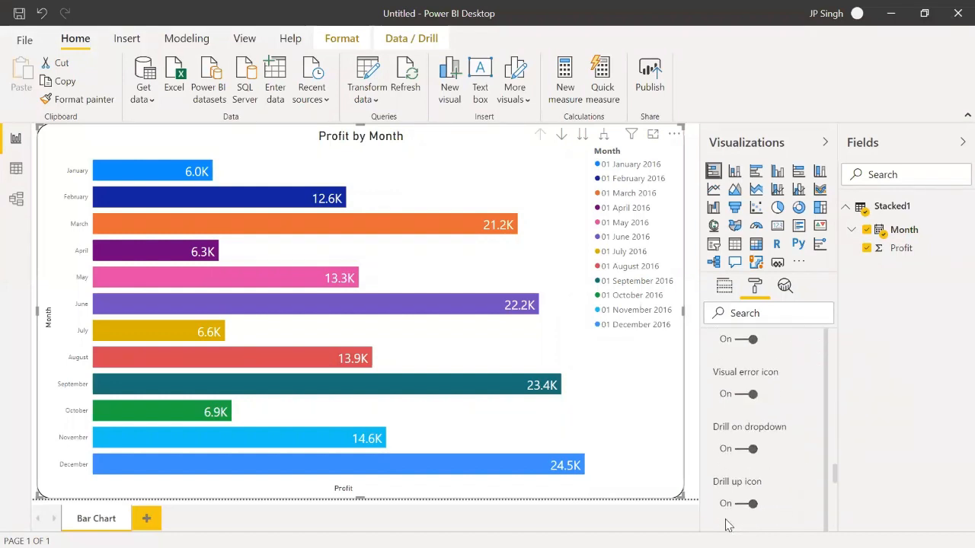
pyautogui.scroll(-8, 726, 524)
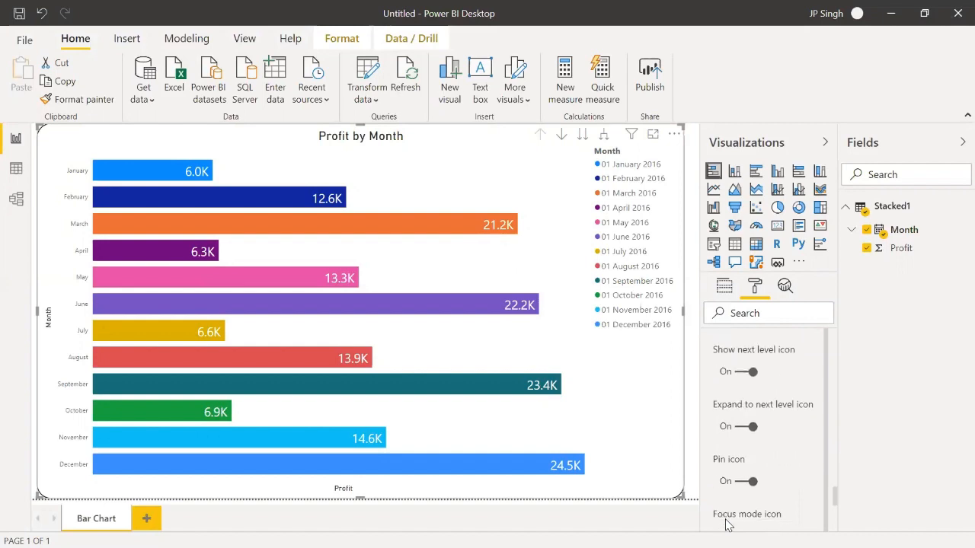
pyautogui.scroll(2, 727, 525)
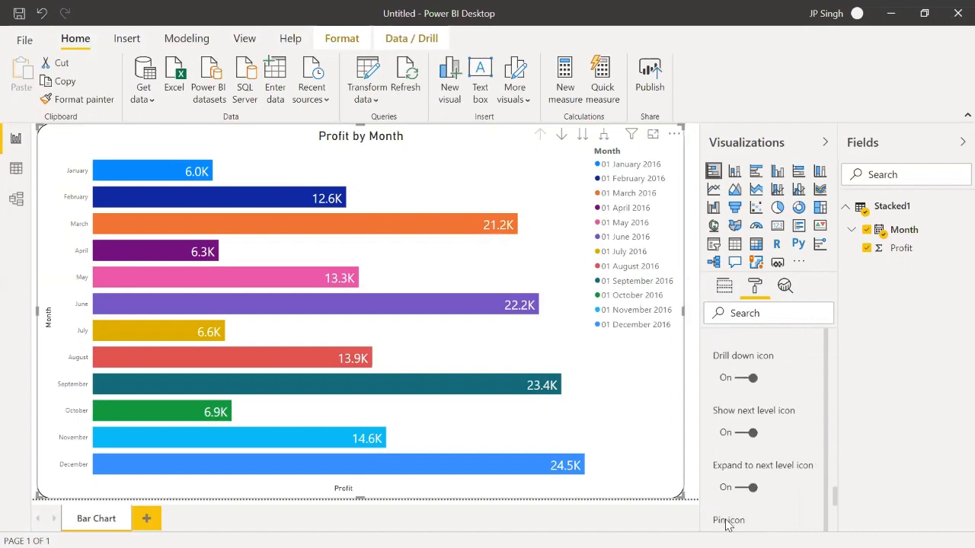
pyautogui.scroll(10, 727, 524)
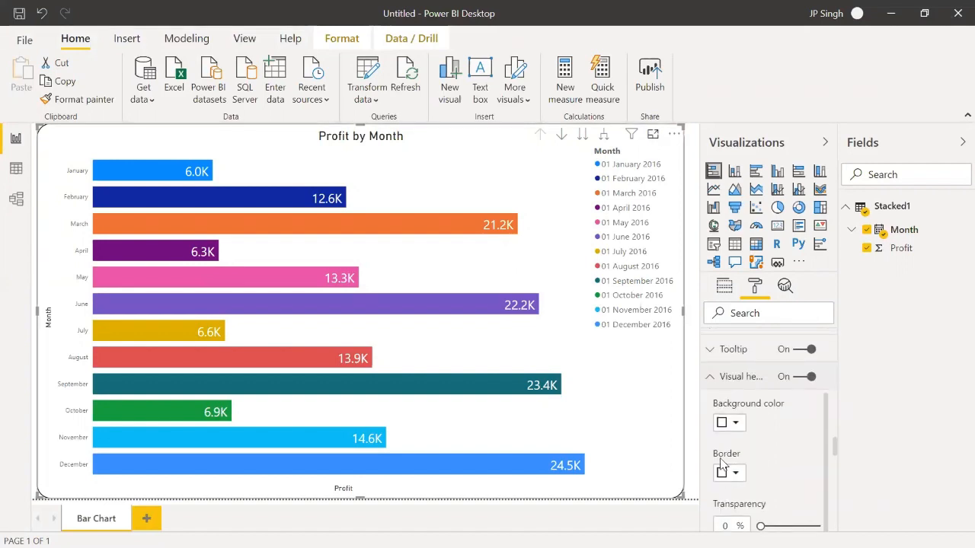
pyautogui.click(708, 379)
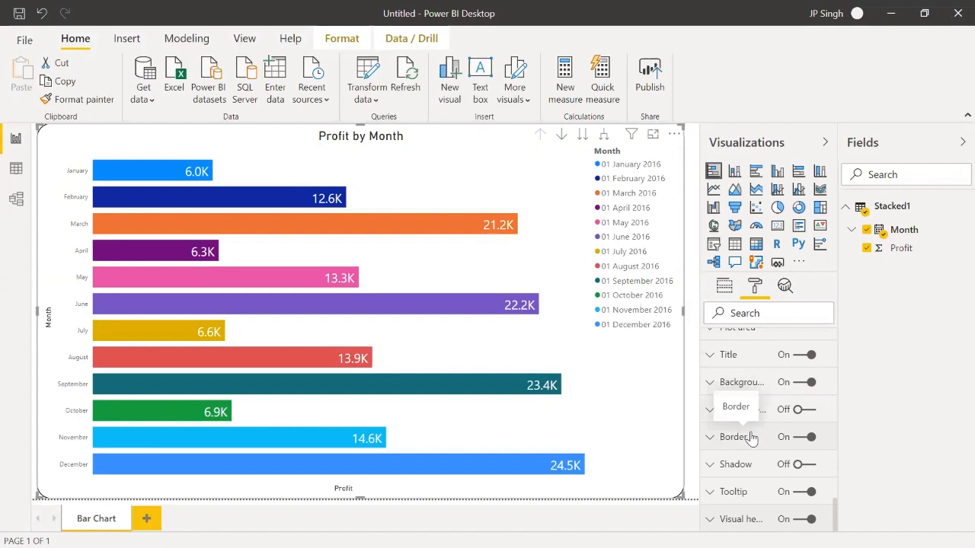
pyautogui.scroll(5, 750, 438)
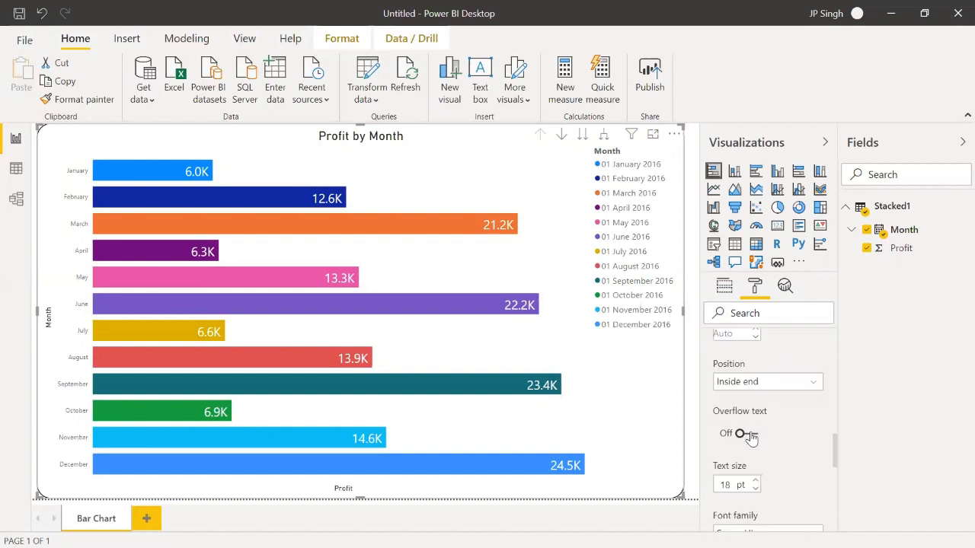
# - Collapse the expanded legend and data label formatting options
pyautogui.scroll(5, 750, 438)
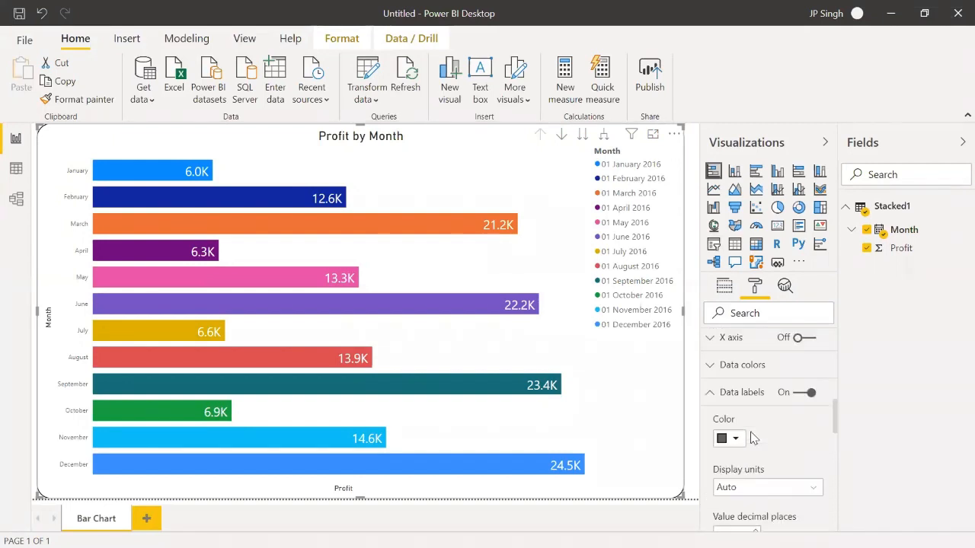
pyautogui.scroll(3, 752, 440)
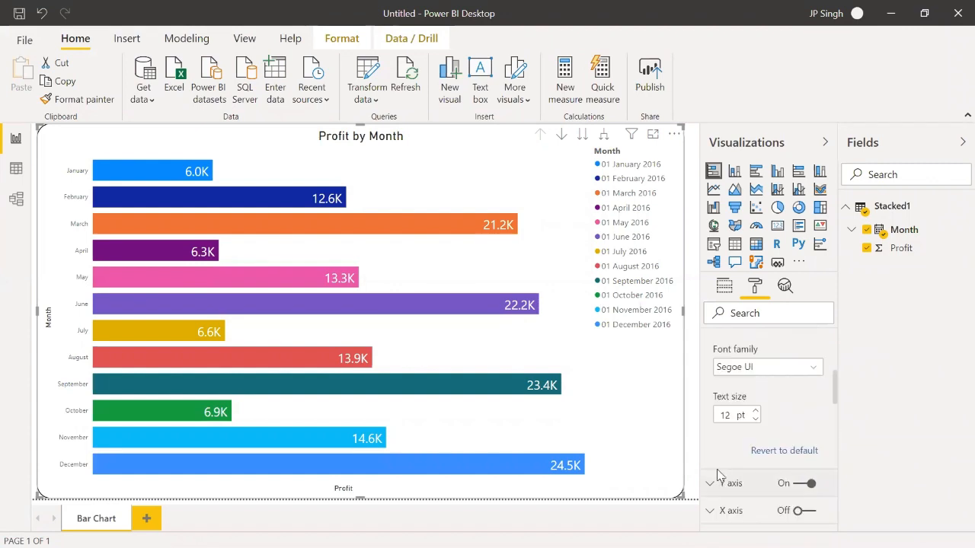
pyautogui.scroll(5, 717, 469)
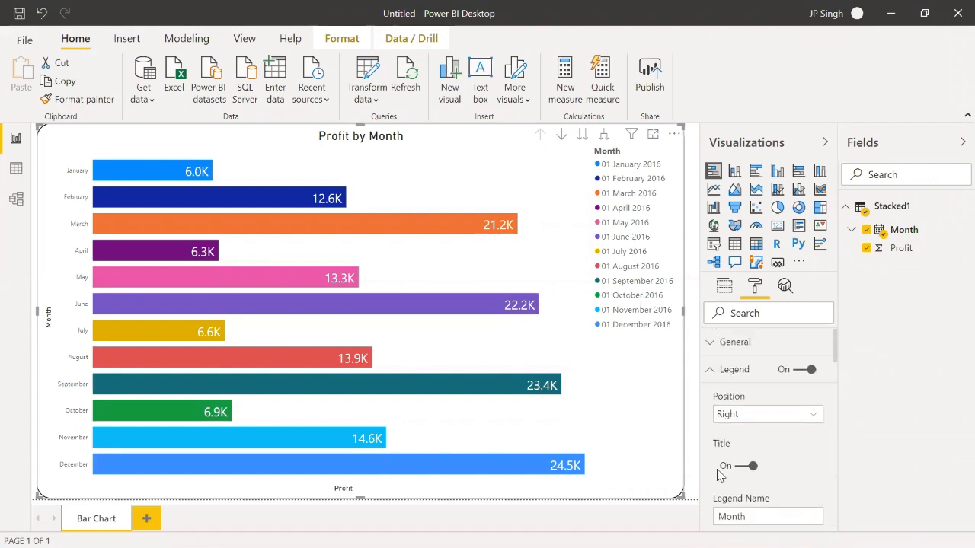
pyautogui.click(712, 371)
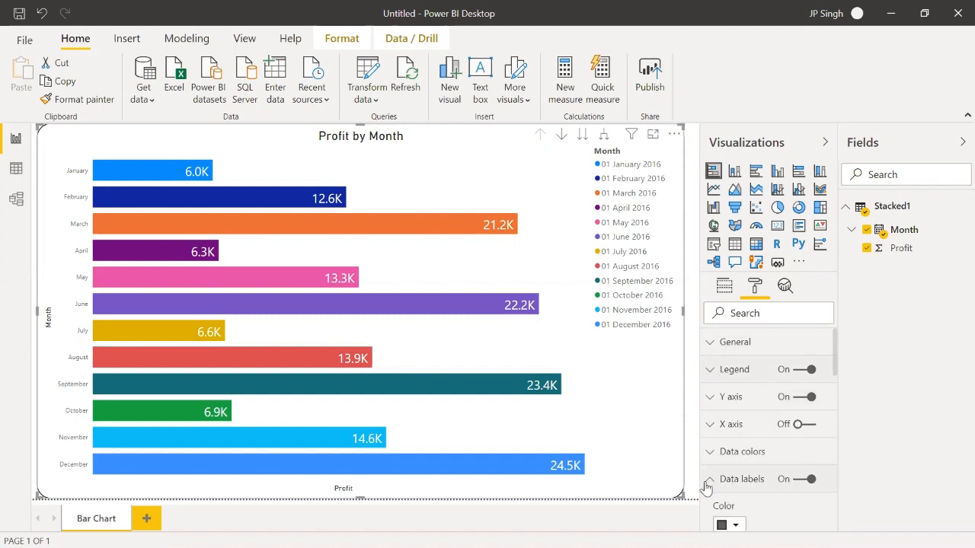
# - Examine the general responsive, position, size and alt text settings, and check the plot area's transparency option before collapsing it
pyautogui.click(723, 347)
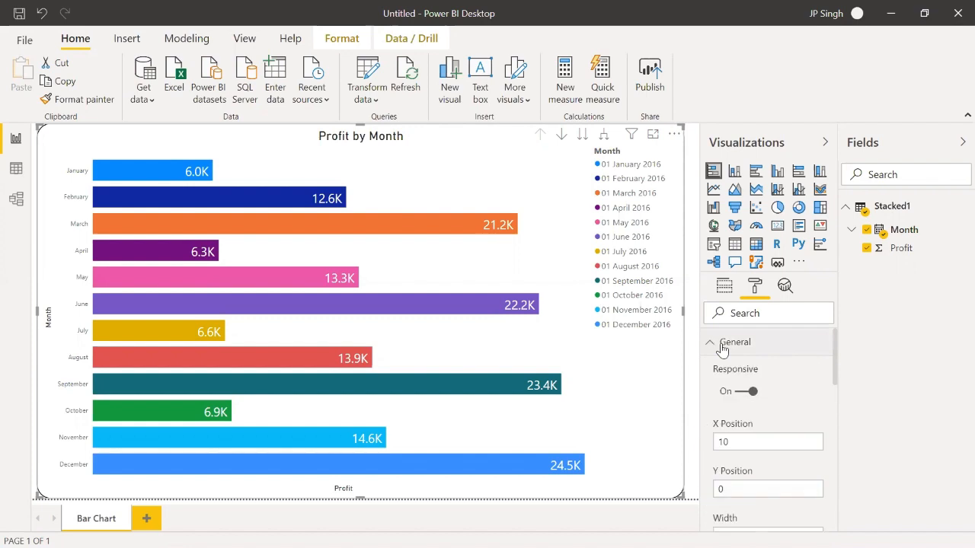
pyautogui.scroll(-1, 758, 444)
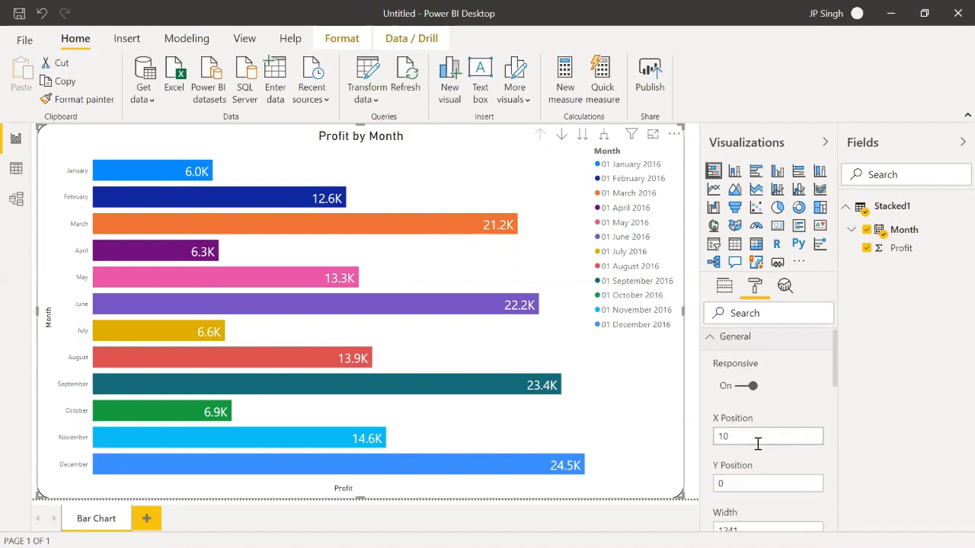
pyautogui.scroll(-2, 758, 445)
pyautogui.scroll(-5, 758, 444)
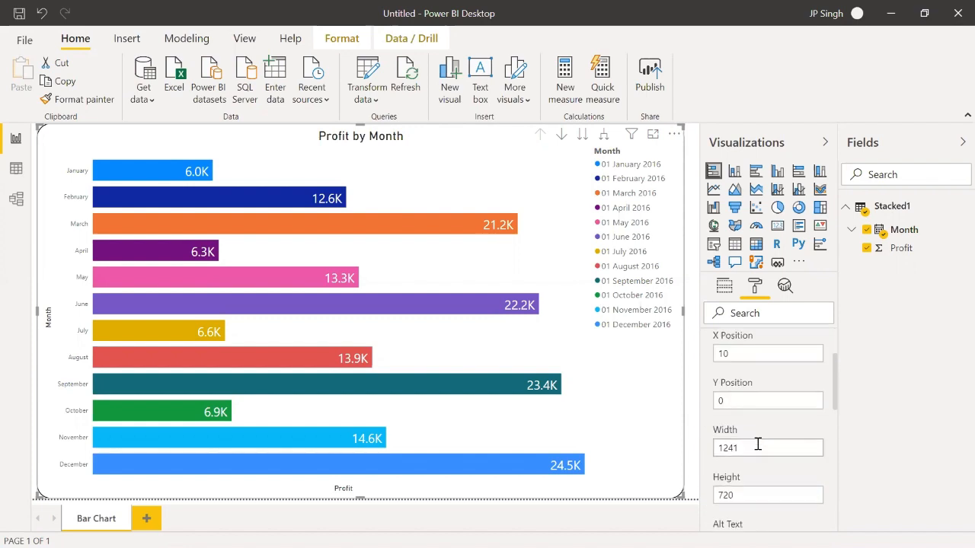
pyautogui.scroll(-1, 758, 449)
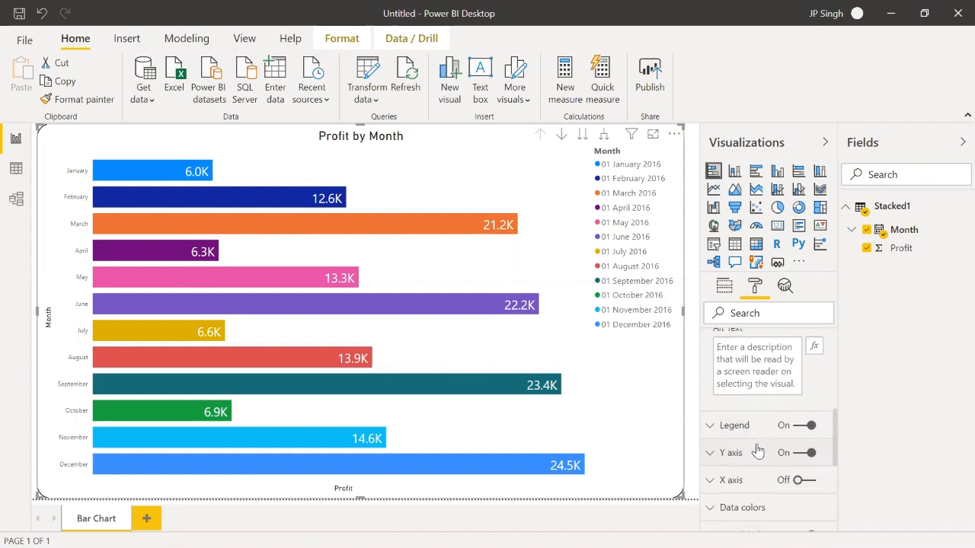
pyautogui.scroll(-1, 740, 460)
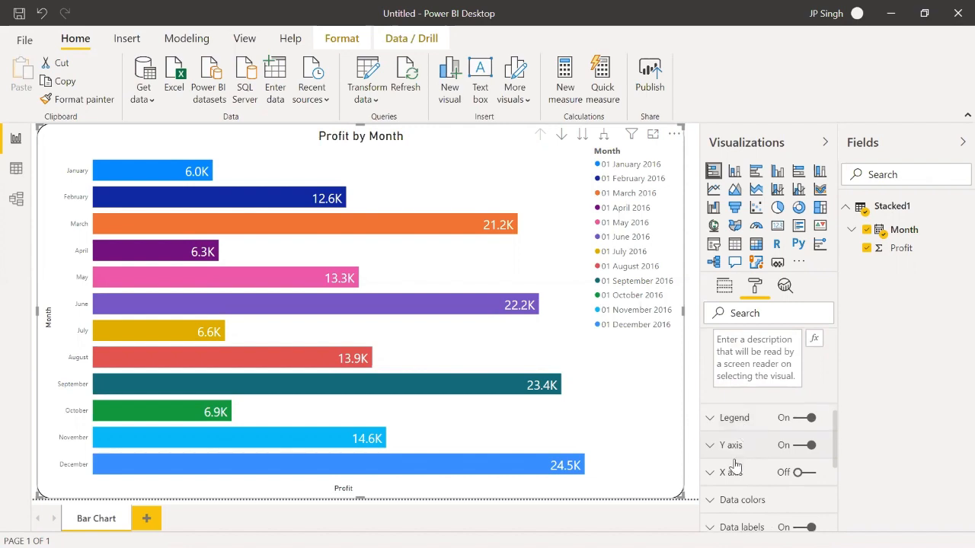
pyautogui.scroll(-1, 737, 476)
pyautogui.scroll(-3, 738, 479)
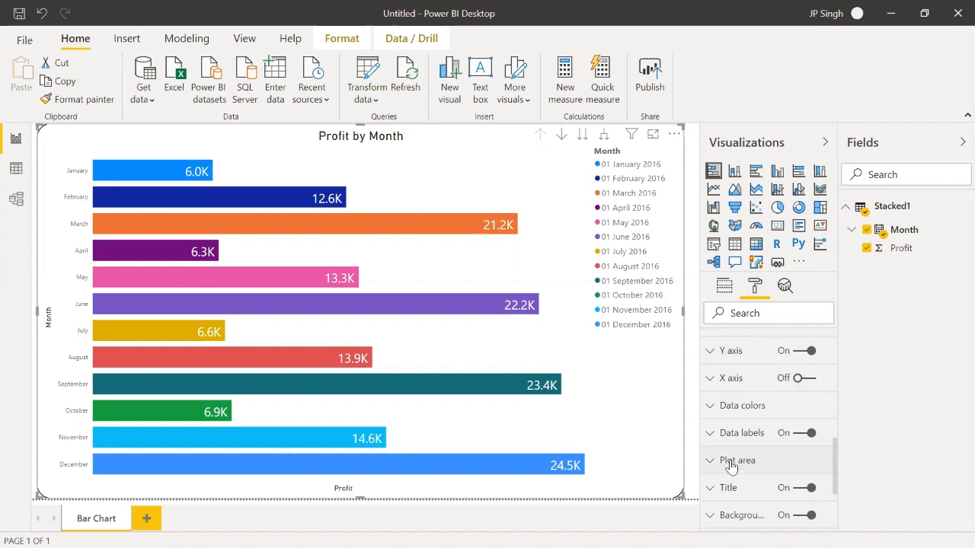
pyautogui.click(731, 463)
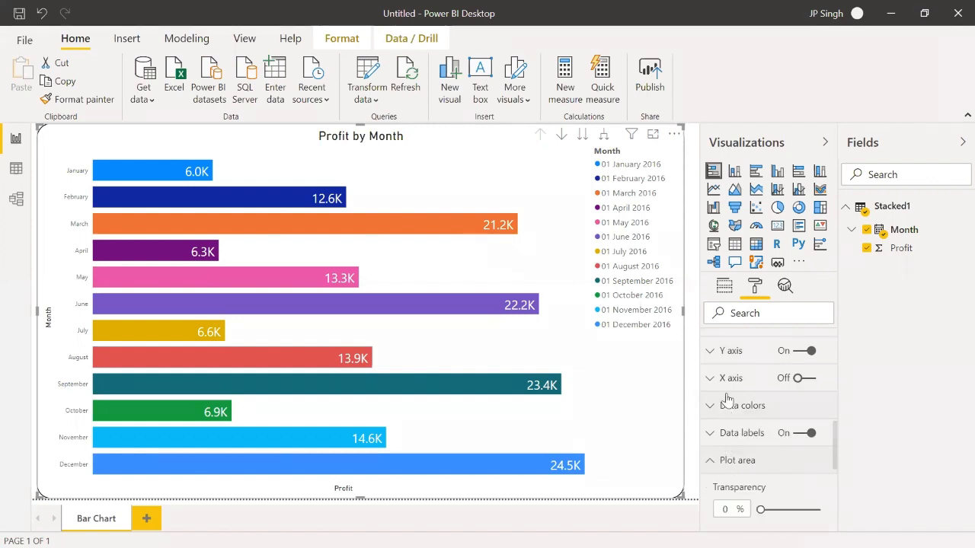
pyautogui.click(719, 461)
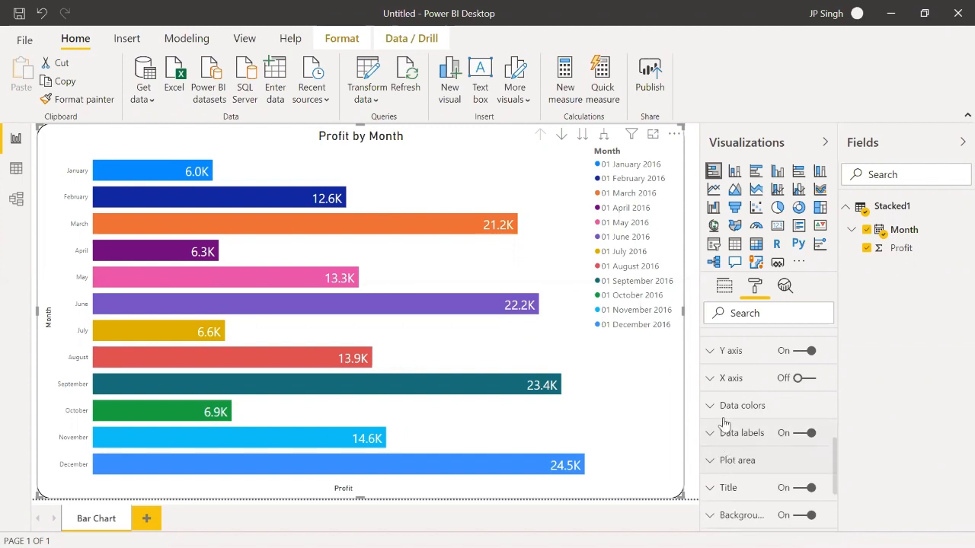
# - Expand the X axis options and examine the scale type, start, end, colour, text, display unit and title settings
pyautogui.click(728, 381)
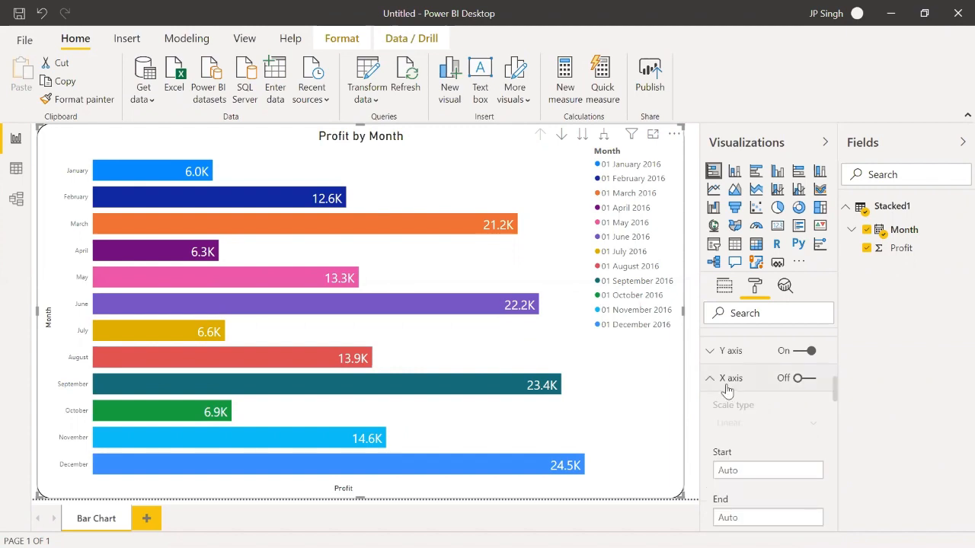
pyautogui.scroll(-2, 747, 420)
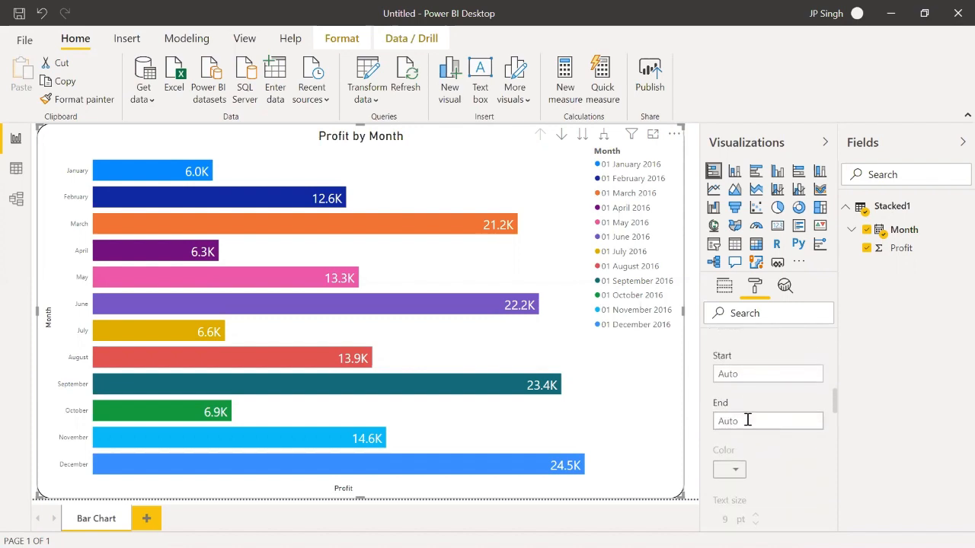
pyautogui.scroll(-1, 747, 420)
pyautogui.scroll(-2, 749, 426)
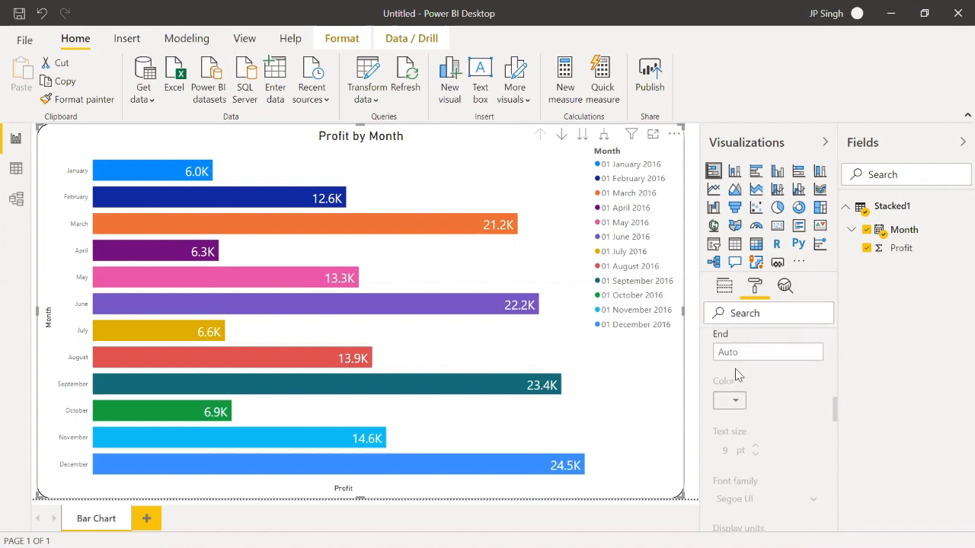
pyautogui.scroll(3, 736, 374)
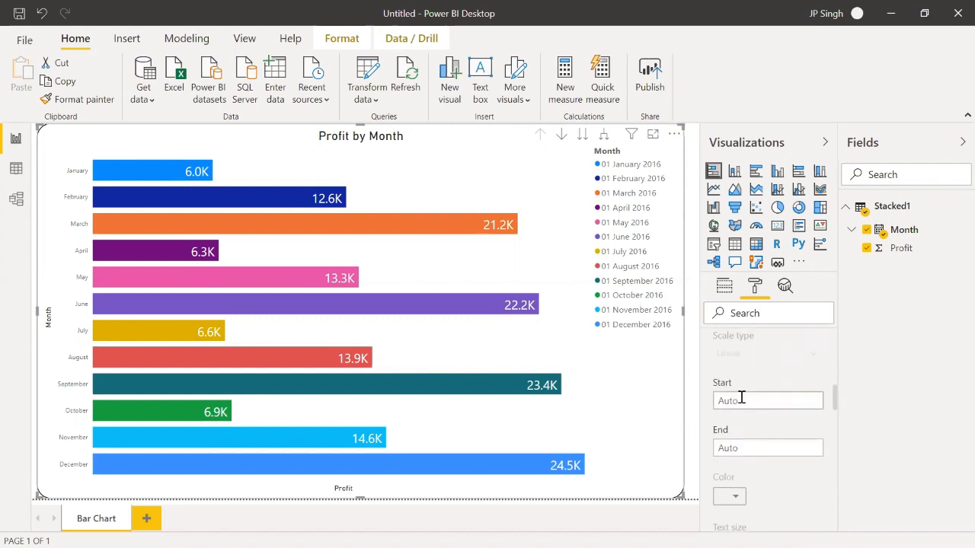
pyautogui.click(743, 447)
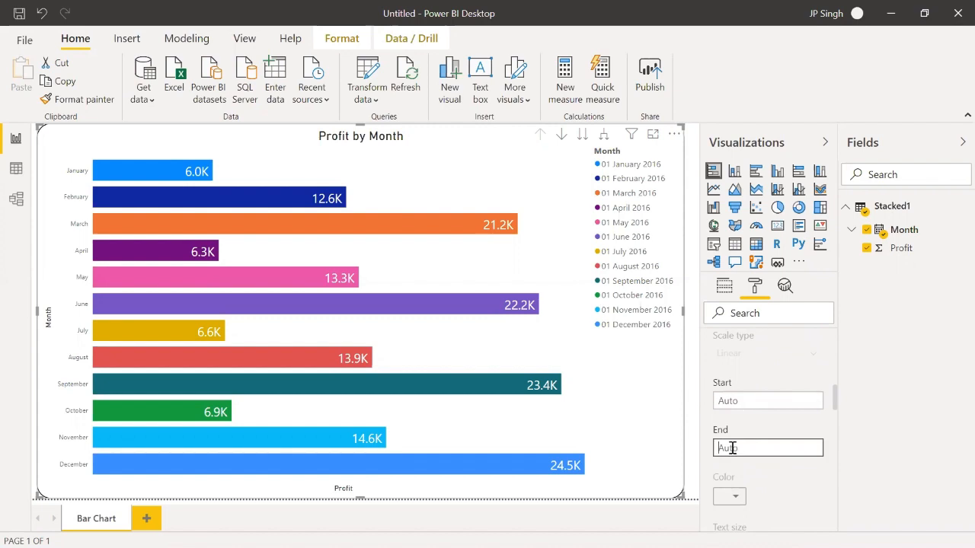
pyautogui.scroll(-2, 758, 433)
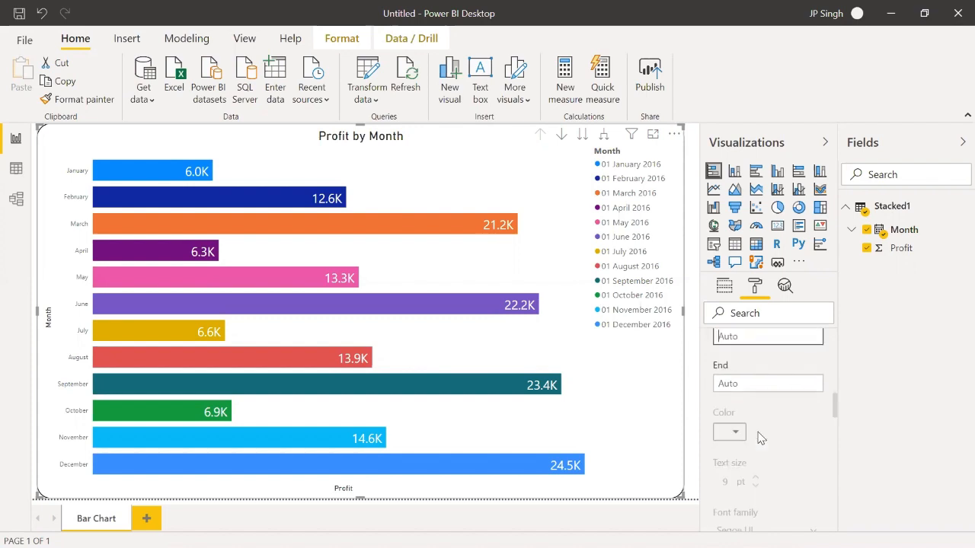
pyautogui.scroll(-1, 756, 428)
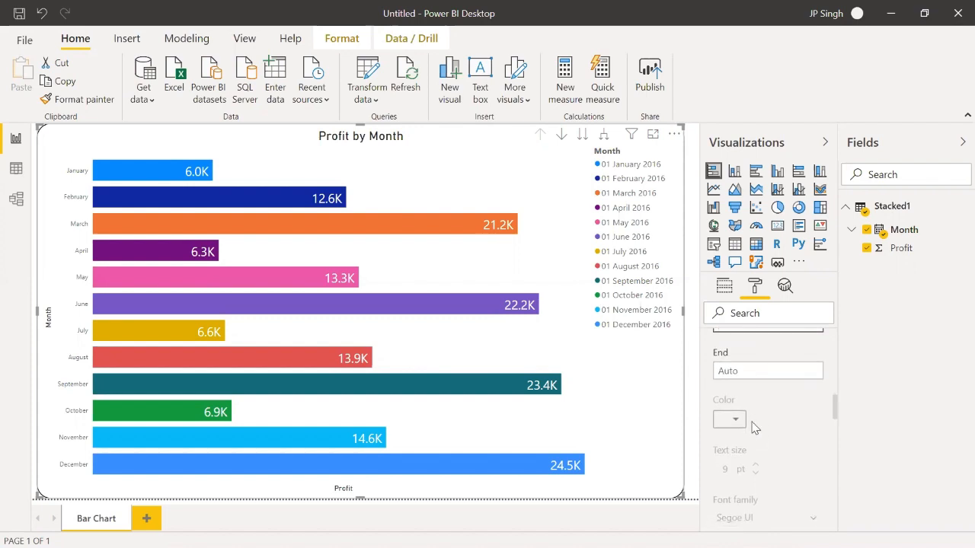
pyautogui.scroll(-4, 754, 429)
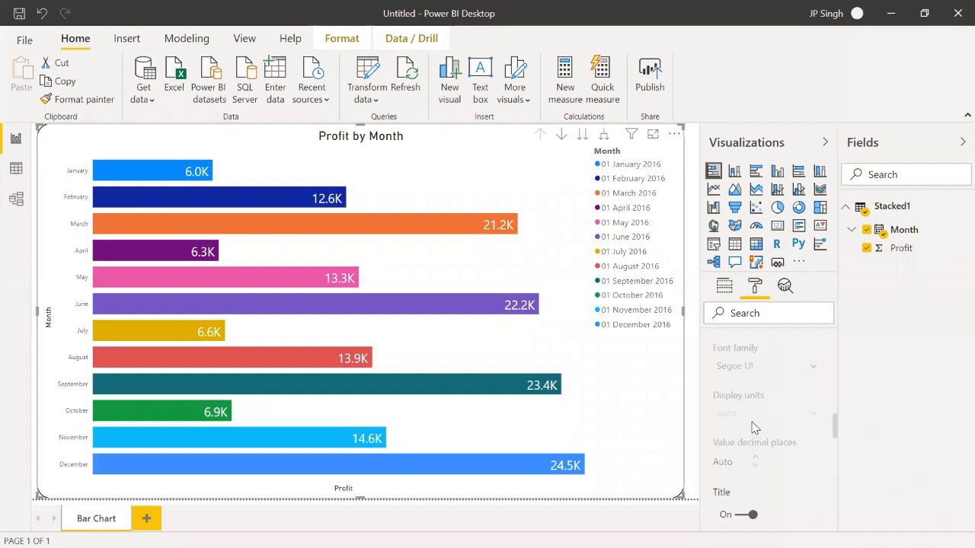
# - Turn on the chart's X axis
pyautogui.scroll(3, 755, 428)
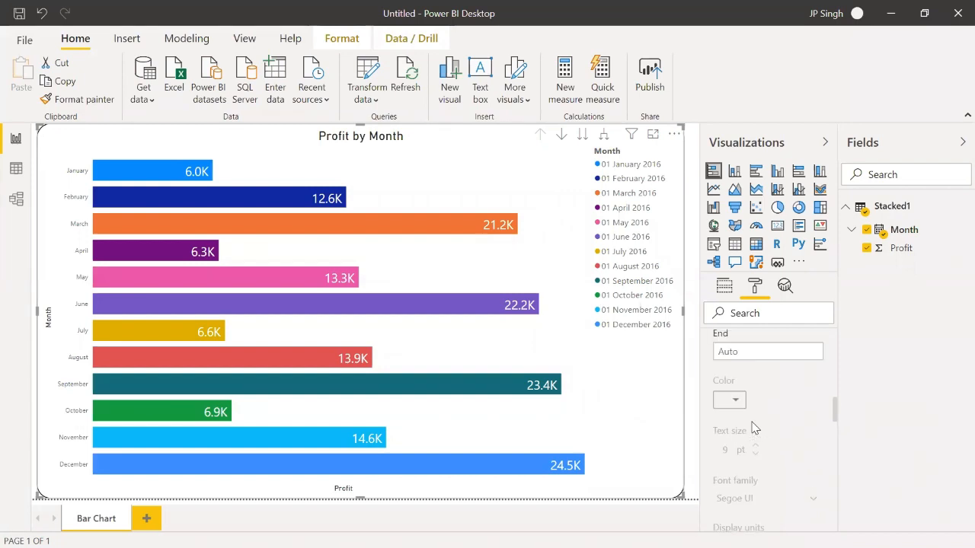
pyautogui.scroll(8, 754, 429)
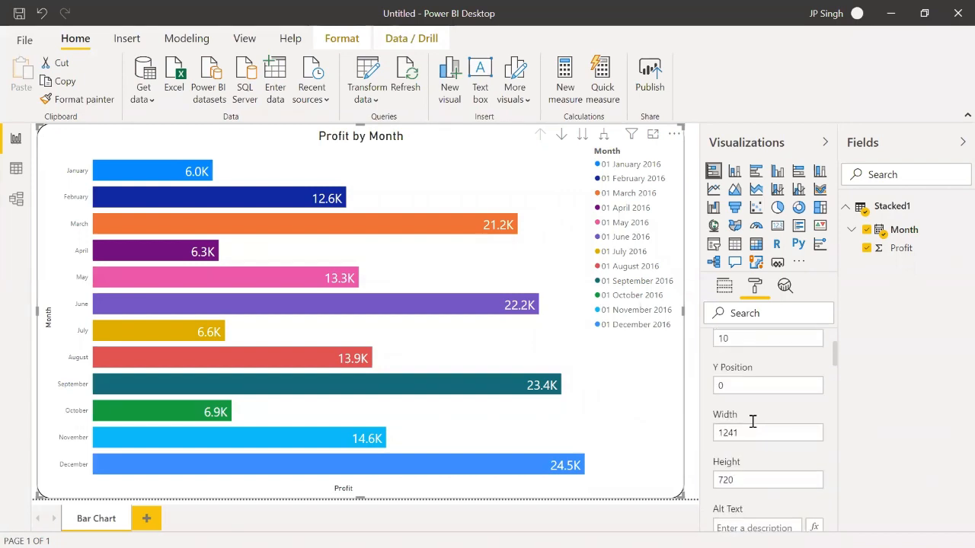
pyautogui.scroll(-3, 775, 457)
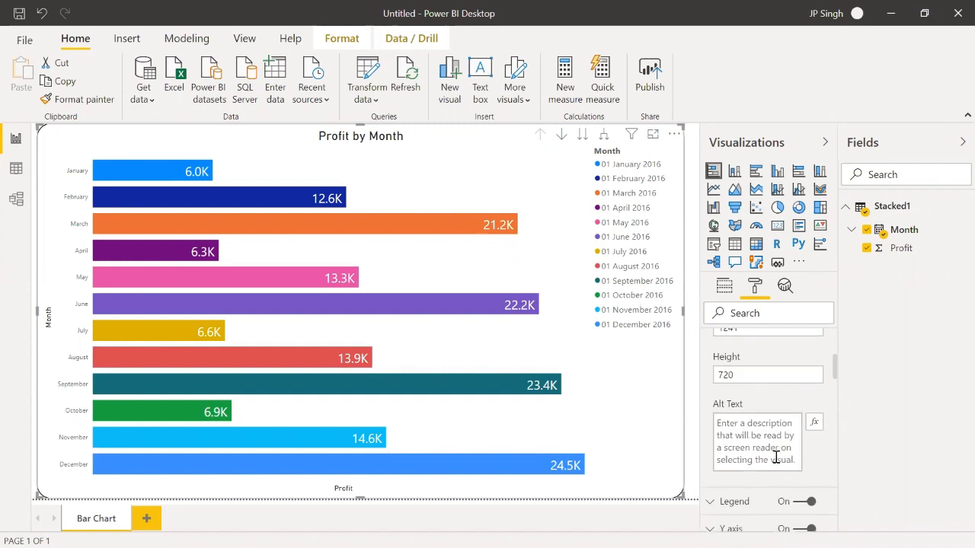
pyautogui.scroll(-1, 775, 457)
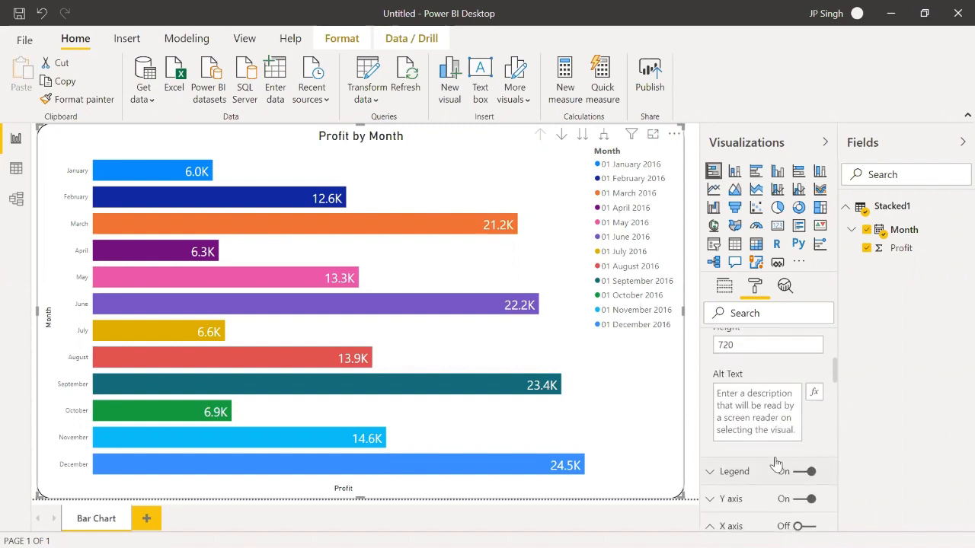
pyautogui.scroll(-1, 775, 463)
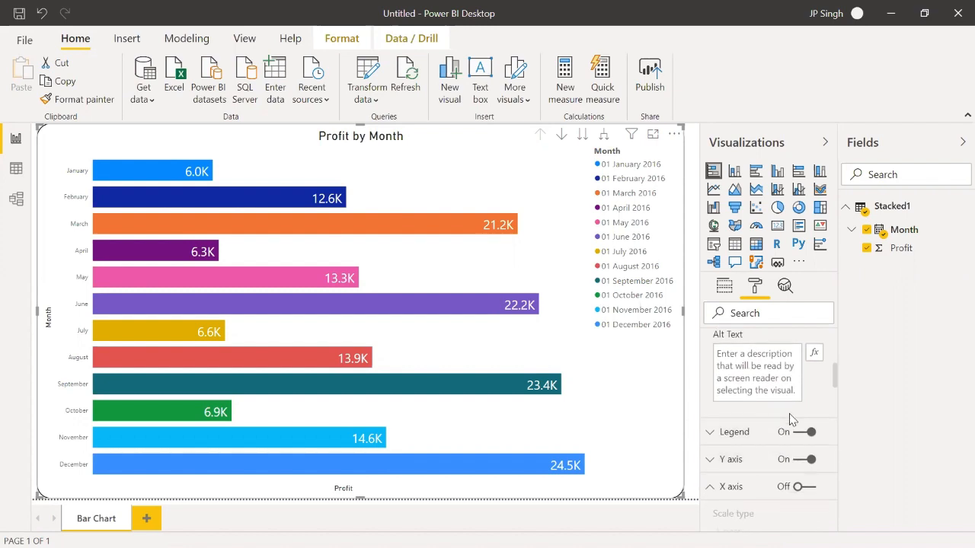
pyautogui.scroll(-2, 791, 419)
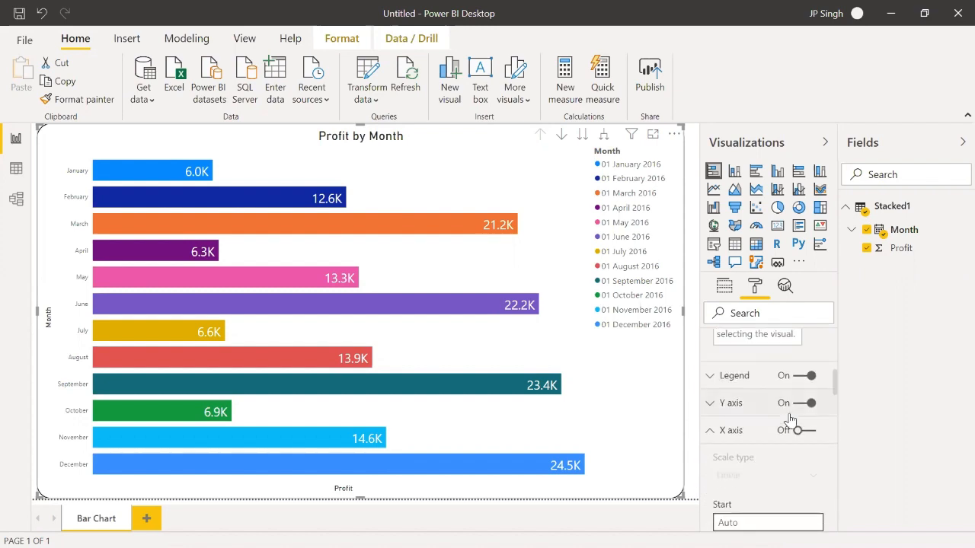
pyautogui.scroll(-1, 790, 419)
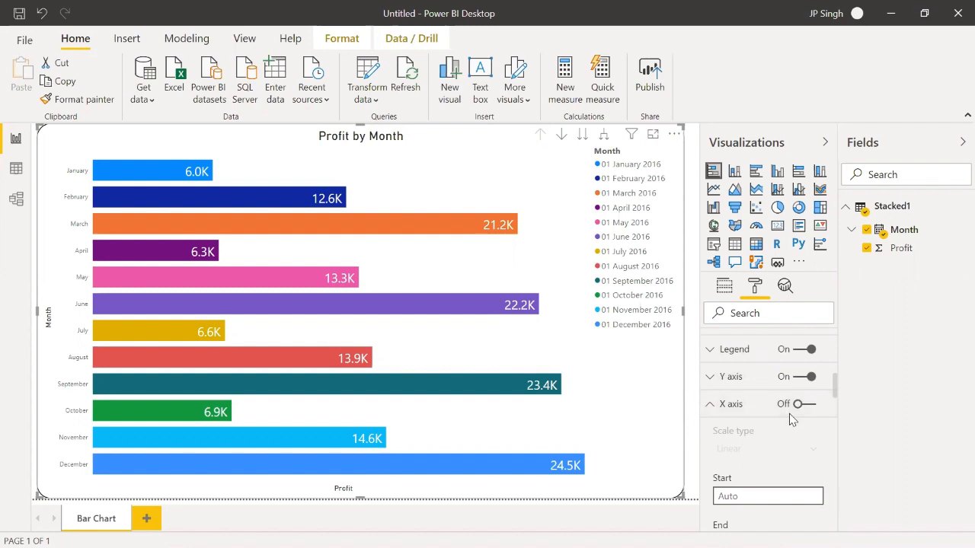
pyautogui.click(802, 405)
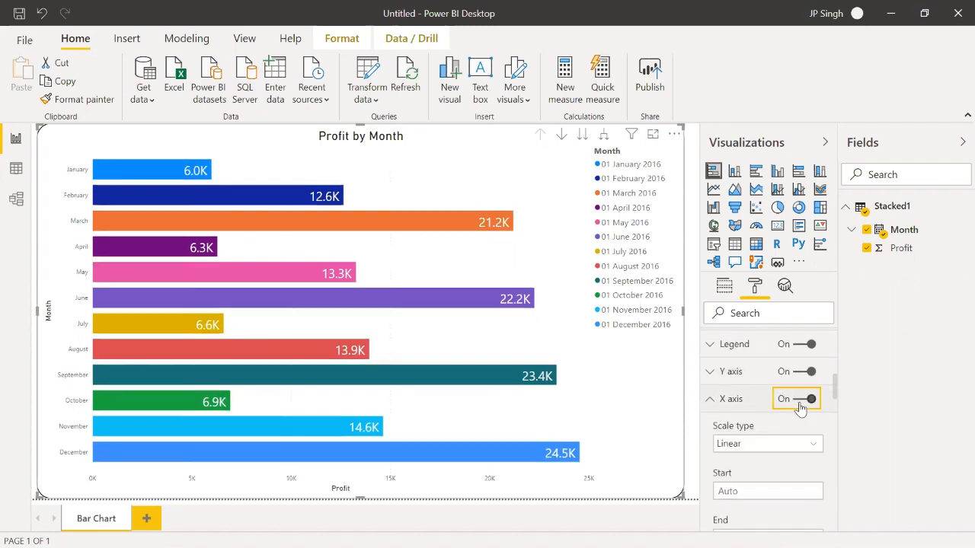
# - Set the X axis end value to 4000, leaving the start on Auto
pyautogui.scroll(-1, 799, 450)
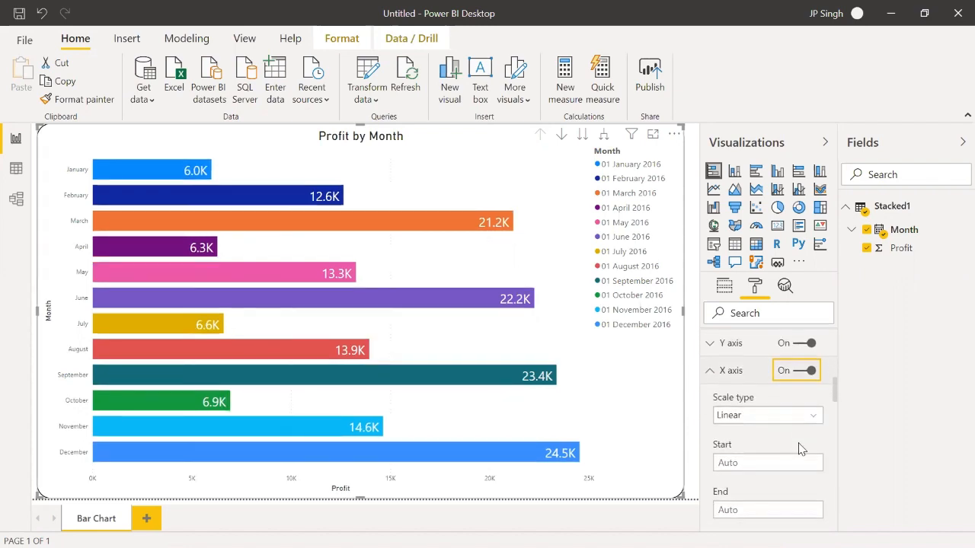
pyautogui.scroll(-1, 799, 450)
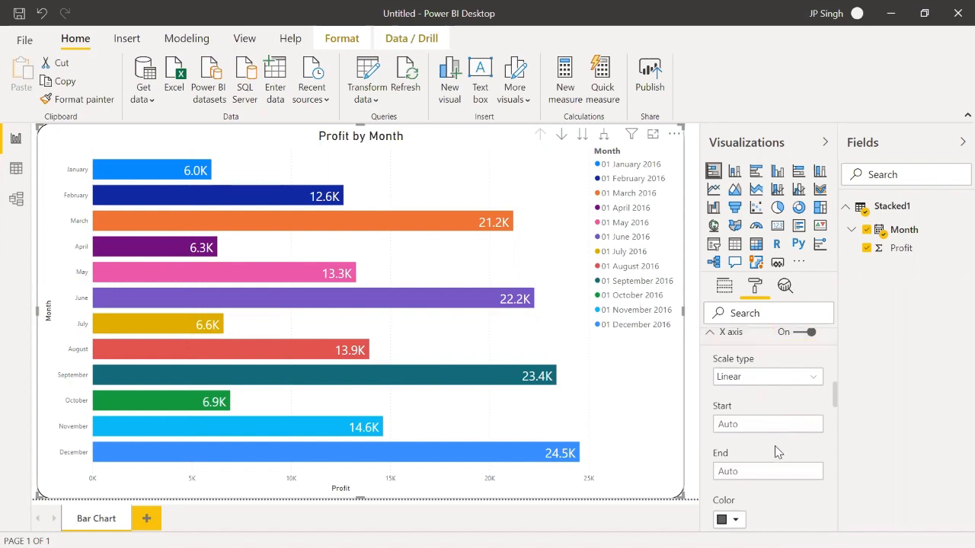
pyautogui.click(750, 423)
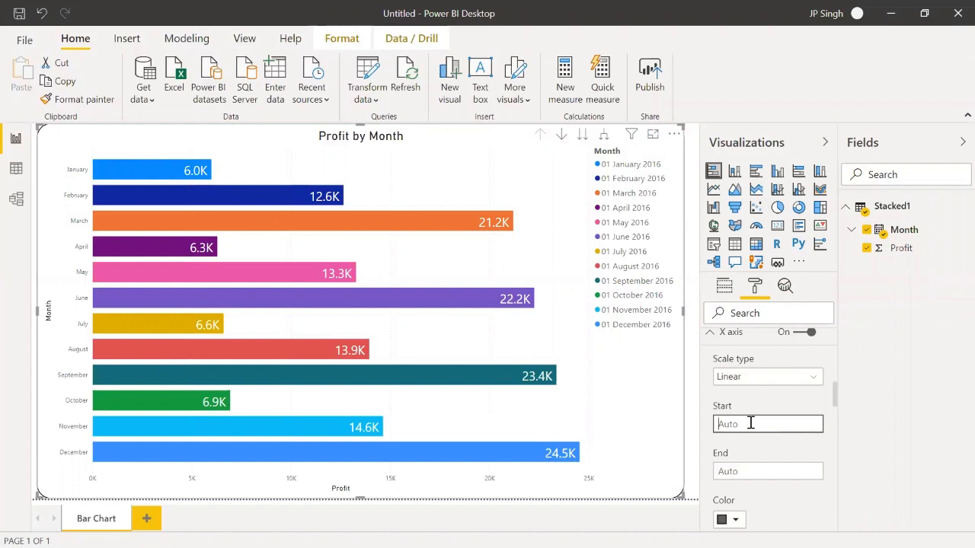
pyautogui.click(738, 472)
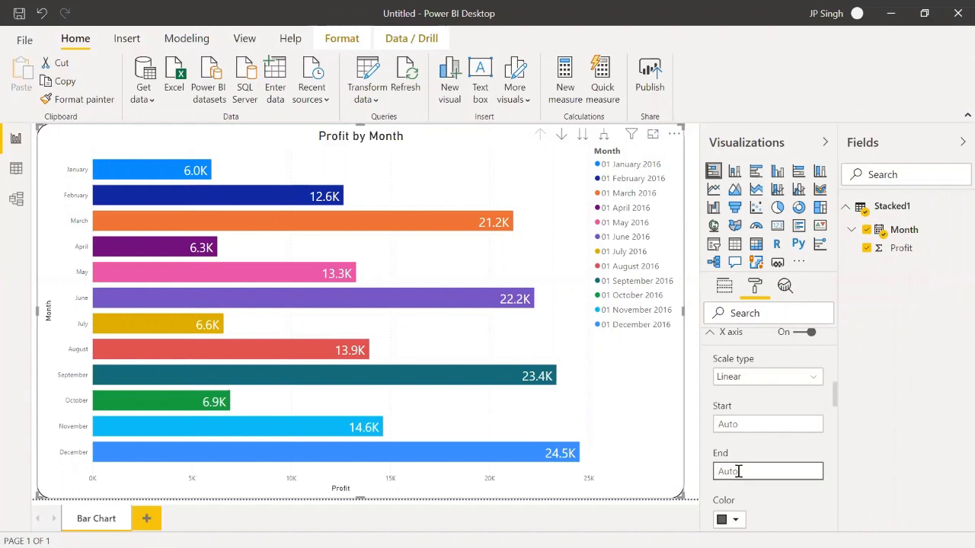
pyautogui.write('-6')
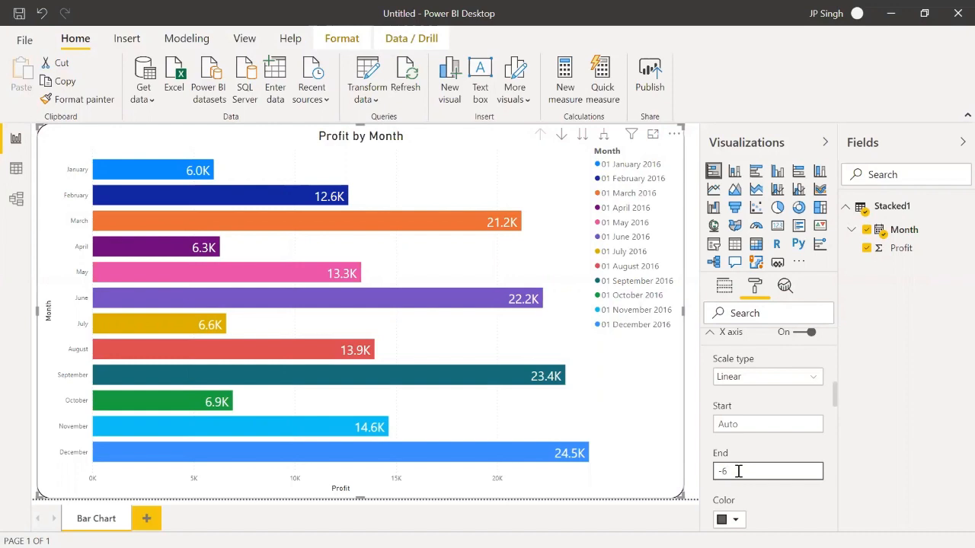
pyautogui.press('BackSpace')
pyautogui.press('BackSpace')
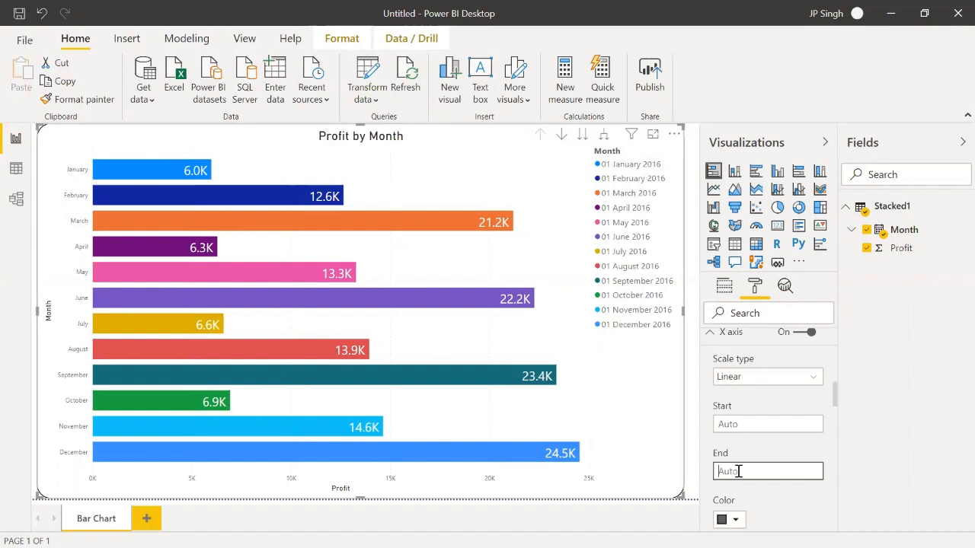
pyautogui.write('4000')
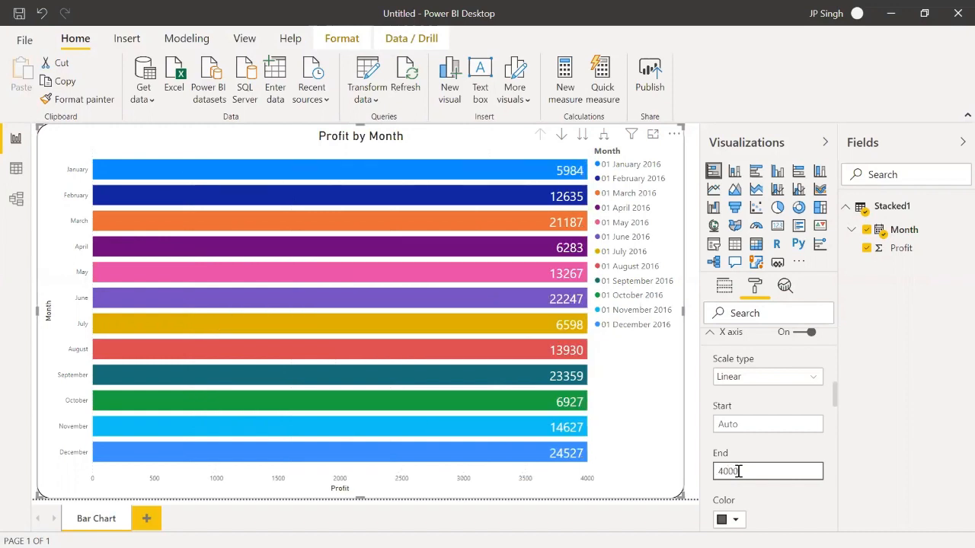
pyautogui.write('0')
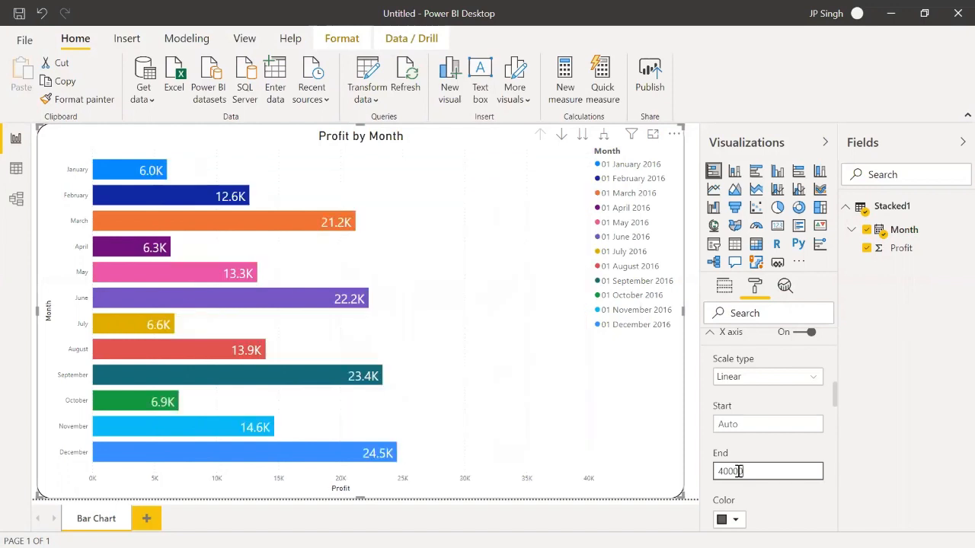
# - Try 40000 and then 35000 as the X axis end value
pyautogui.press('BackSpace')
pyautogui.press('BackSpace')
pyautogui.press('BackSpace')
pyautogui.press('BackSpace')
pyautogui.press('BackSpace')
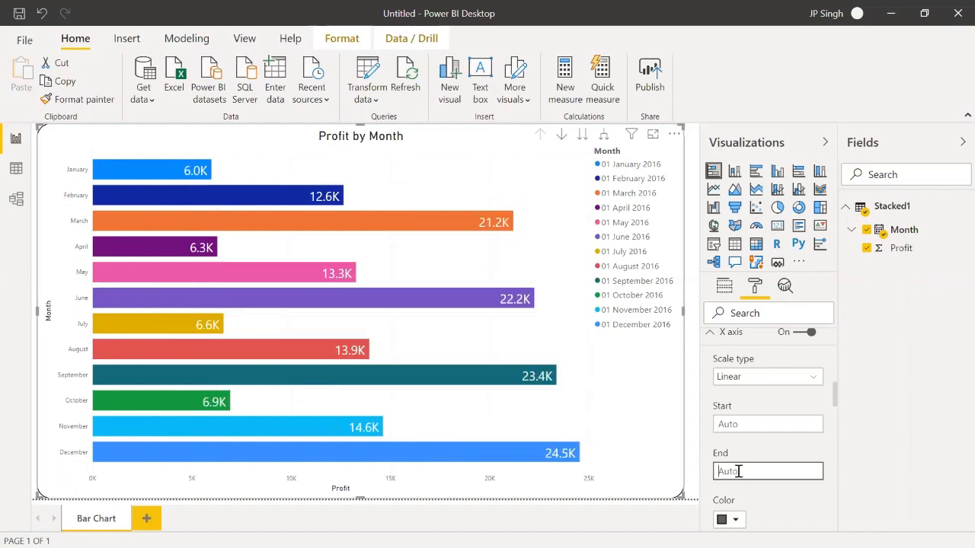
pyautogui.write('35000')
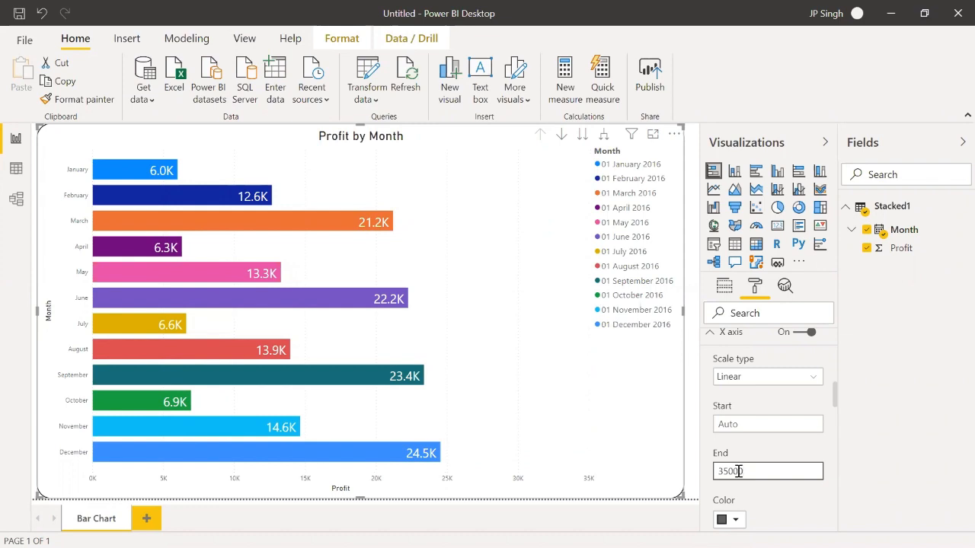
# - Set the X axis end value to 30000
pyautogui.press('BackSpace')
pyautogui.press('BackSpace')
pyautogui.press('BackSpace')
pyautogui.press('BackSpace')
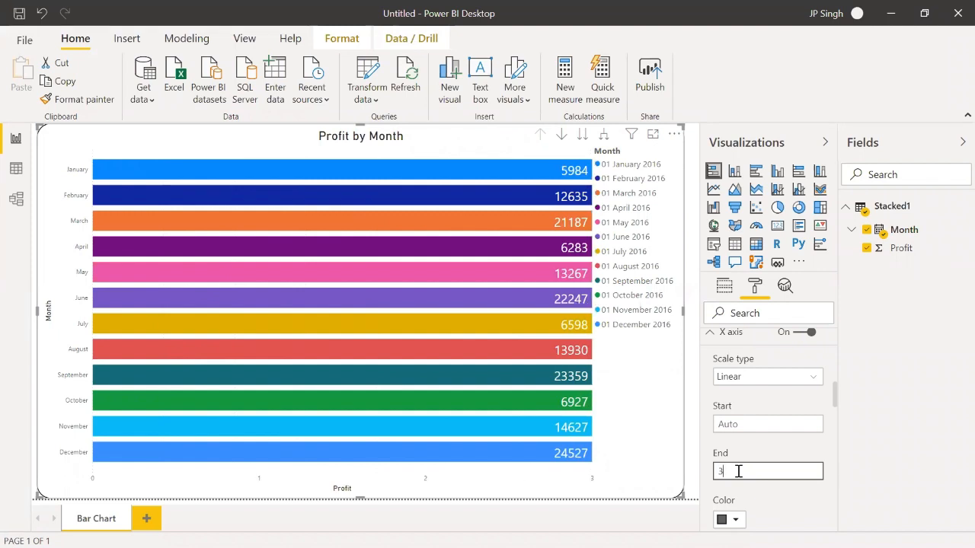
pyautogui.write('000')
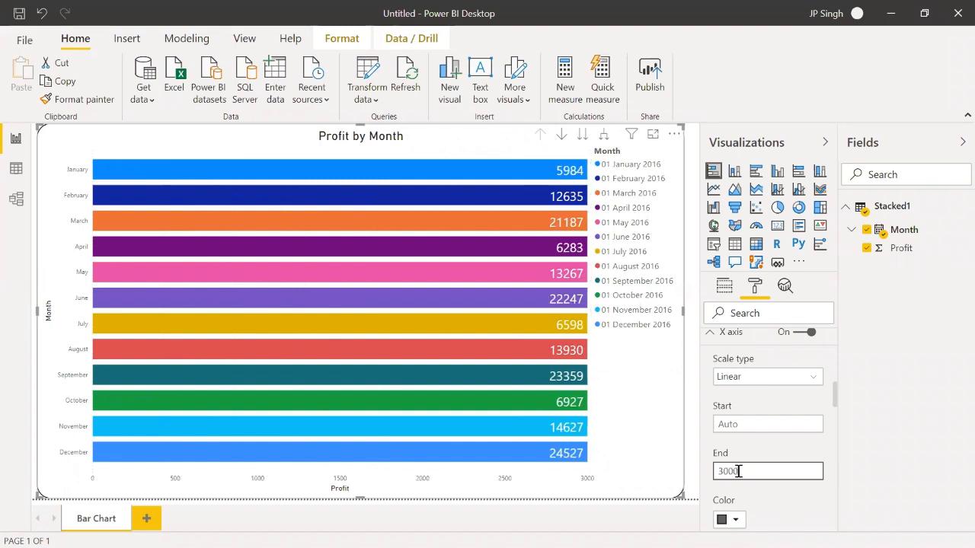
pyautogui.write('0')
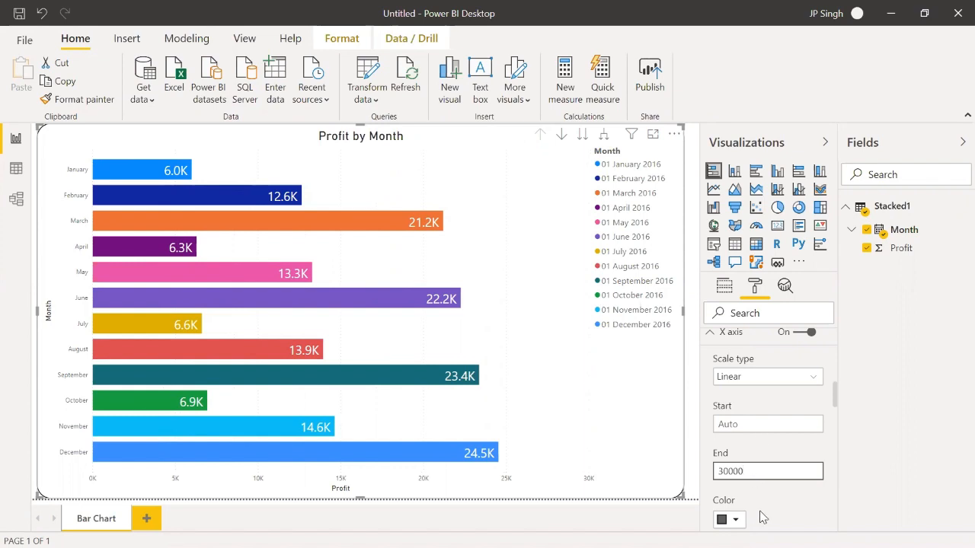
# - Turn off the bar chart's X axis
pyautogui.scroll(3, 769, 508)
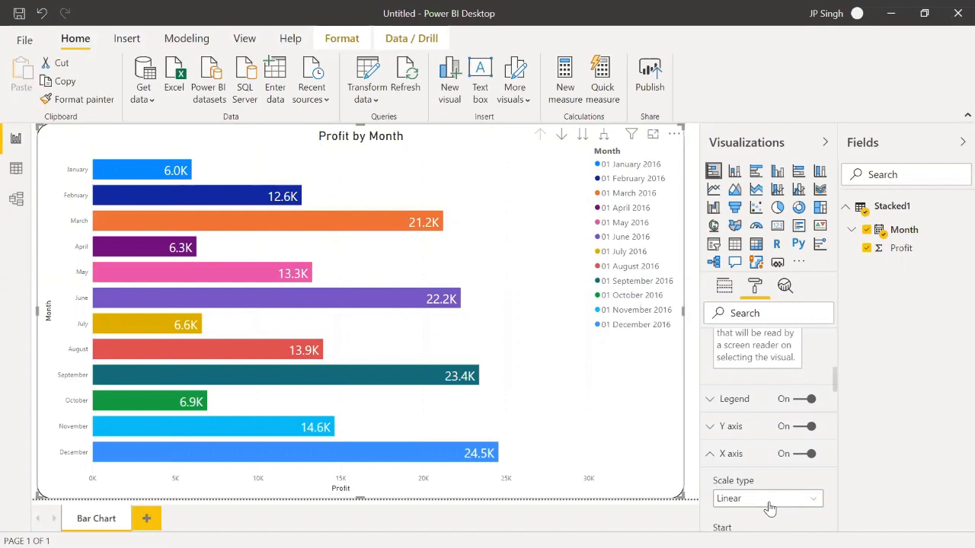
pyautogui.scroll(1, 809, 457)
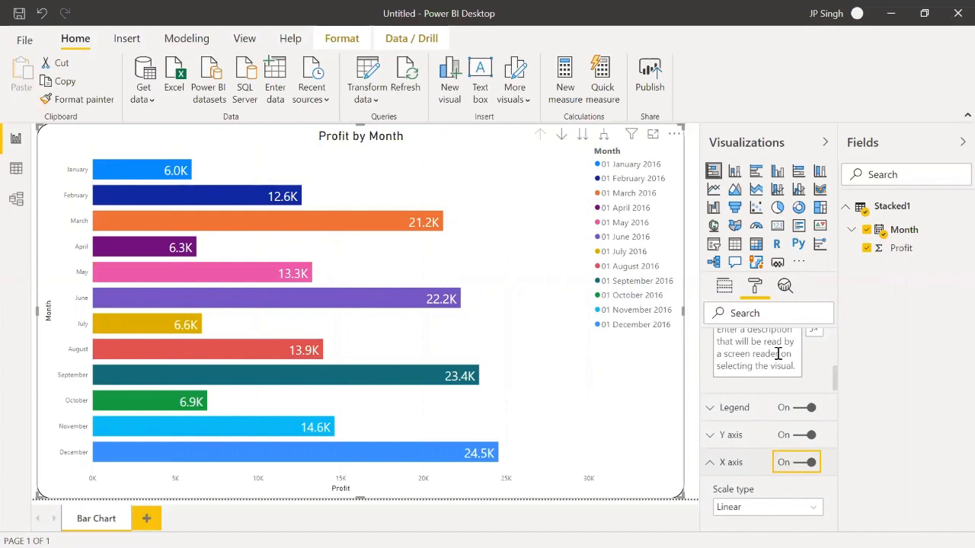
pyautogui.click(801, 464)
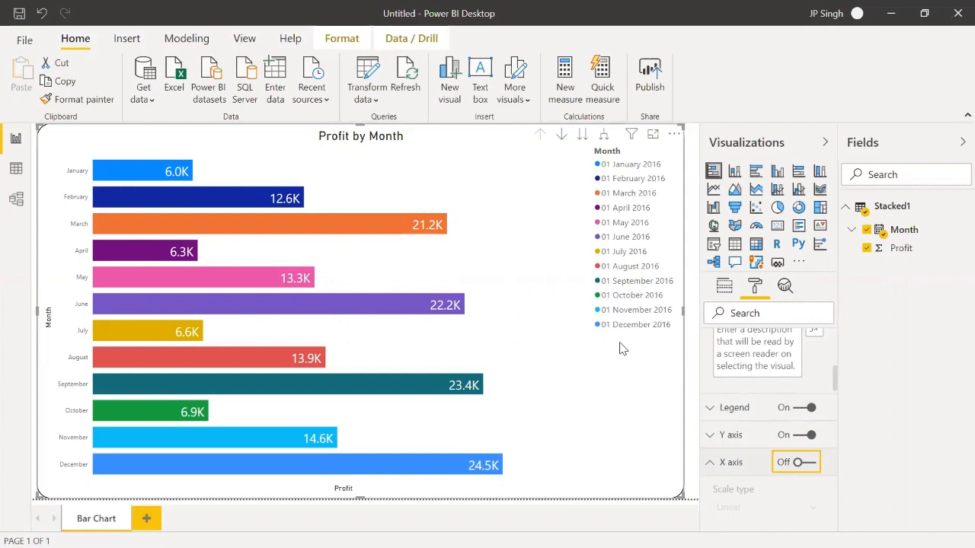
pyautogui.scroll(-2, 737, 398)
pyautogui.scroll(-2, 738, 398)
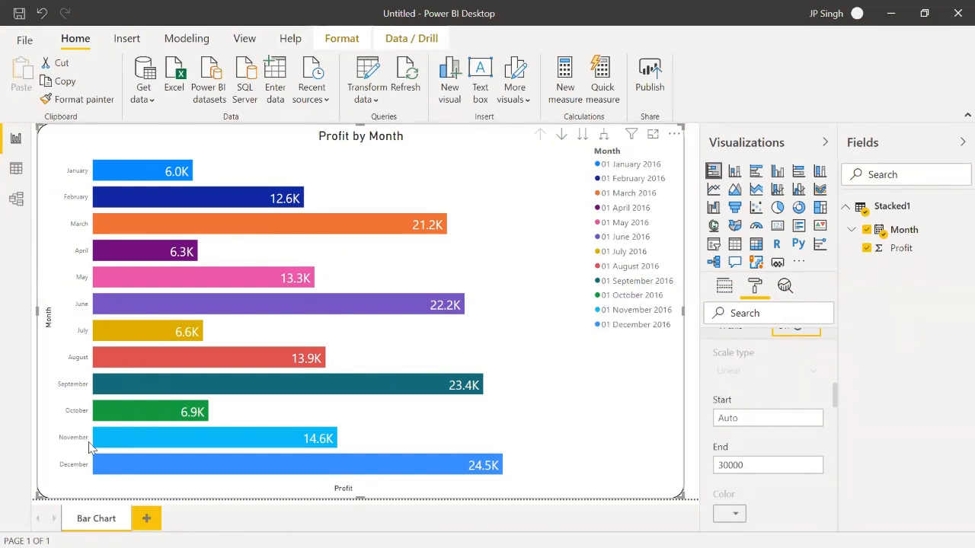
# - Duplicate the Bar Chart page and remove the Day level from the axis of the duplicated chart
pyautogui.rightClick(112, 516)
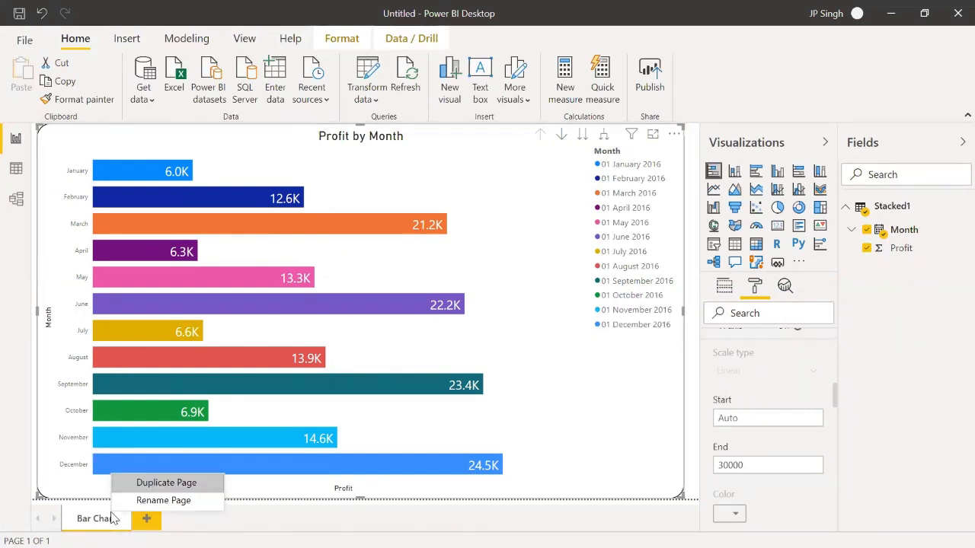
pyautogui.click(149, 487)
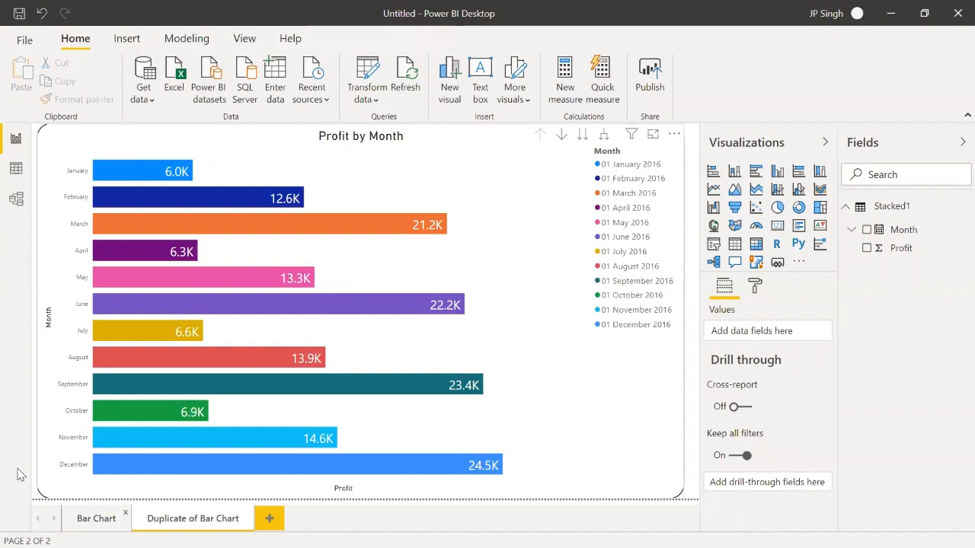
pyautogui.click(266, 372)
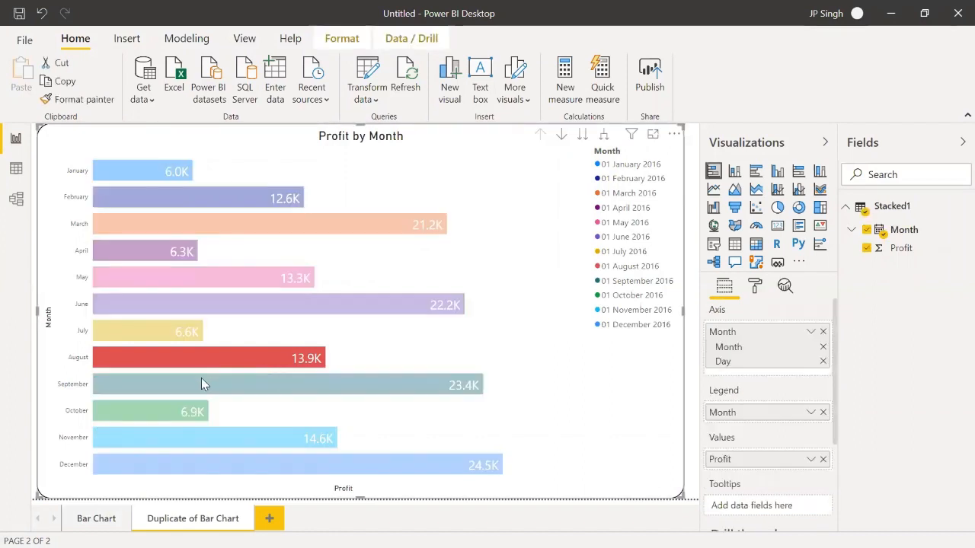
pyautogui.click(409, 341)
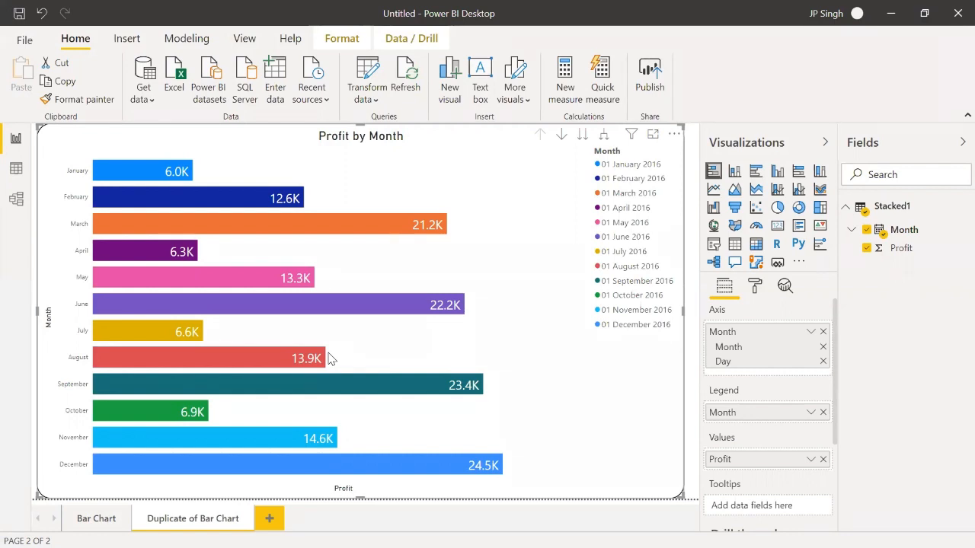
pyautogui.click(823, 362)
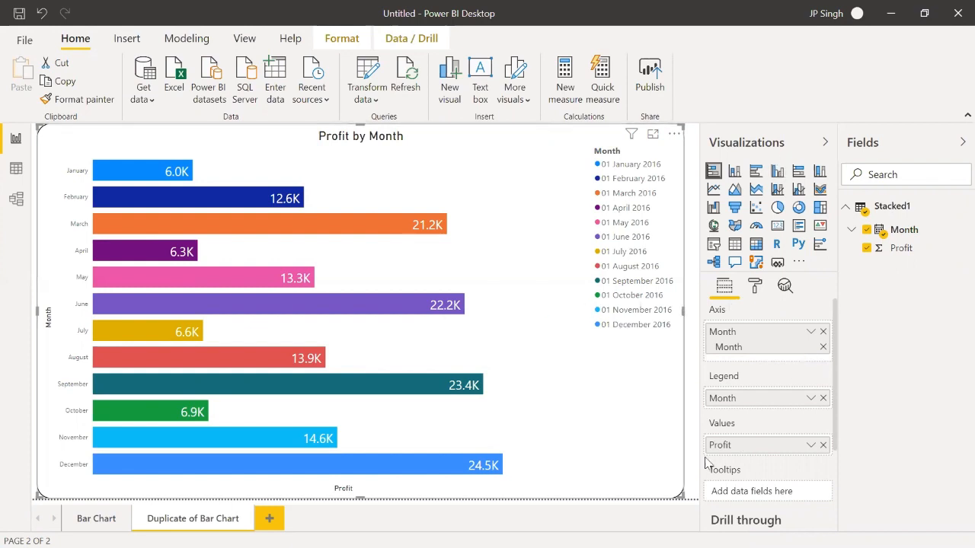
# - Convert the chart on the Duplicate of Bar Chart page to a stacked column chart
pyautogui.click(96, 518)
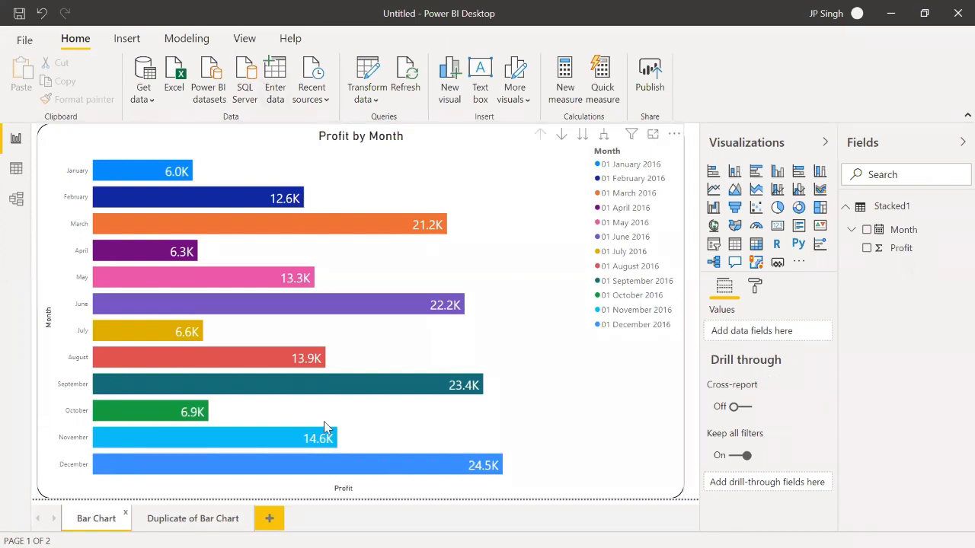
pyautogui.click(193, 519)
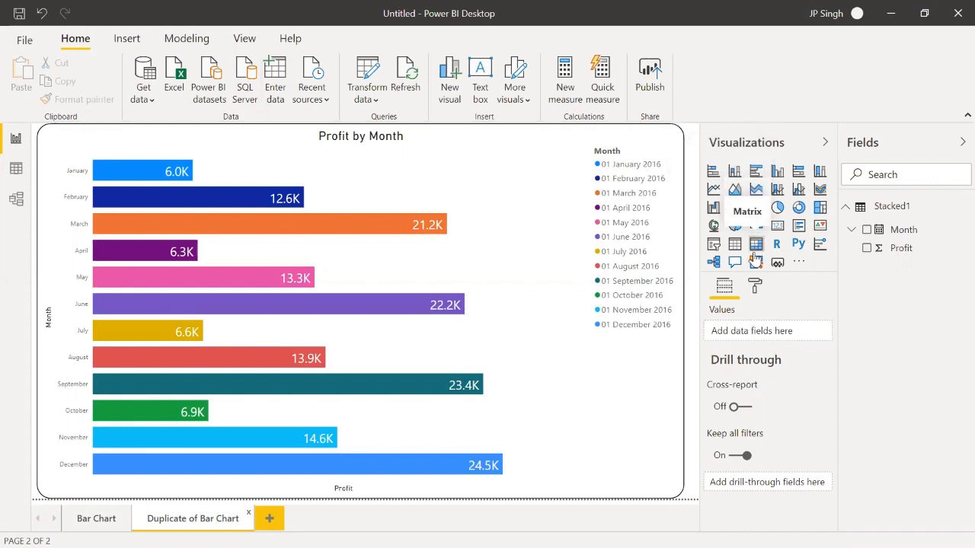
pyautogui.click(311, 248)
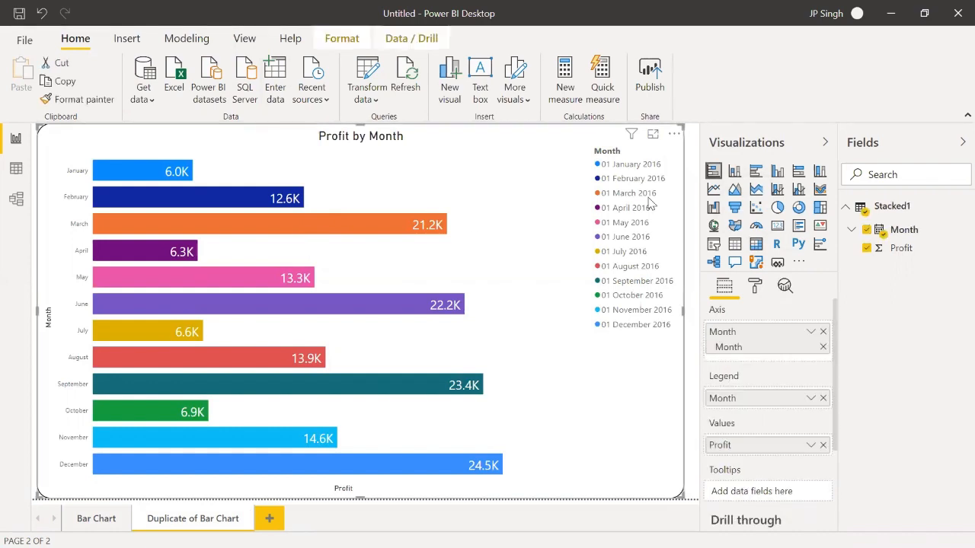
pyautogui.click(734, 173)
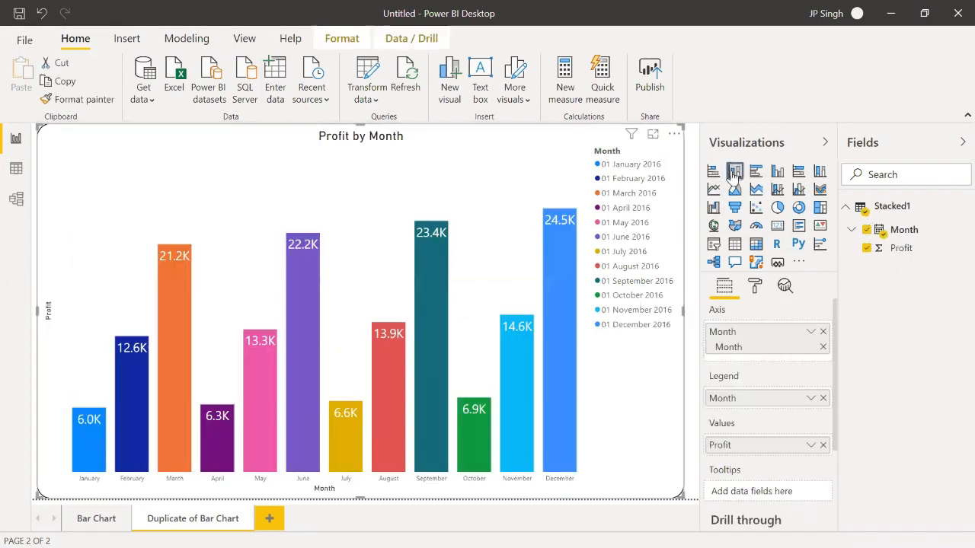
# - Turn off the column chart's legend in its format settings
pyautogui.click(753, 286)
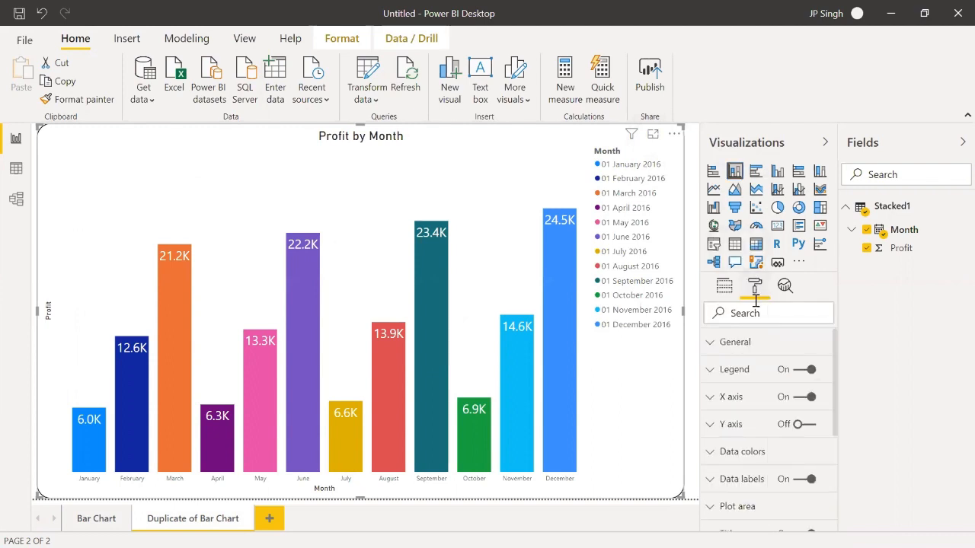
pyautogui.click(810, 371)
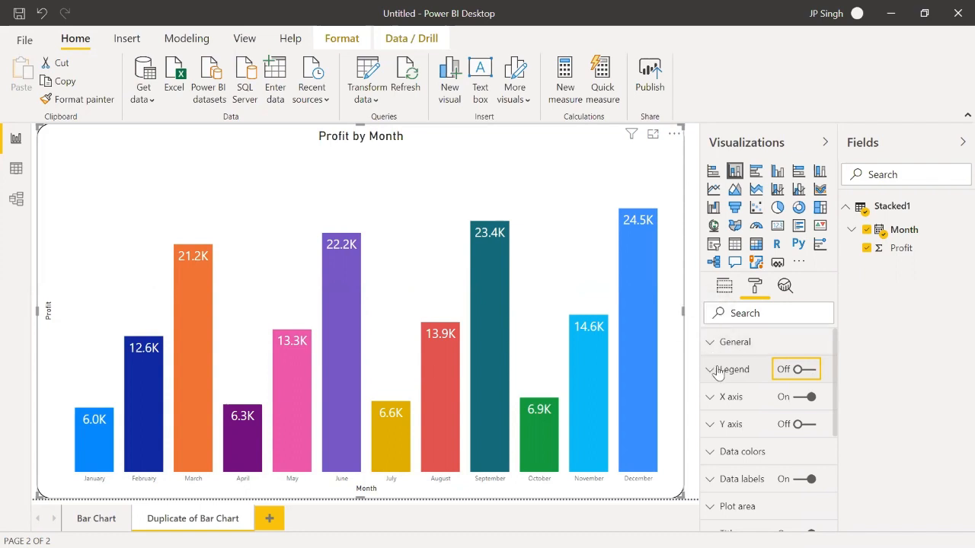
pyautogui.scroll(-1, 718, 371)
pyautogui.scroll(-3, 718, 371)
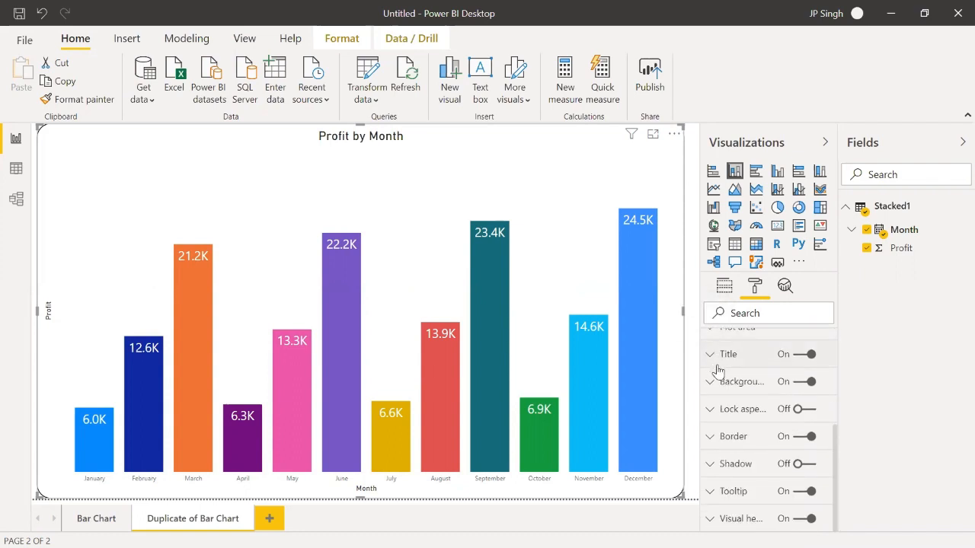
pyautogui.scroll(4, 718, 371)
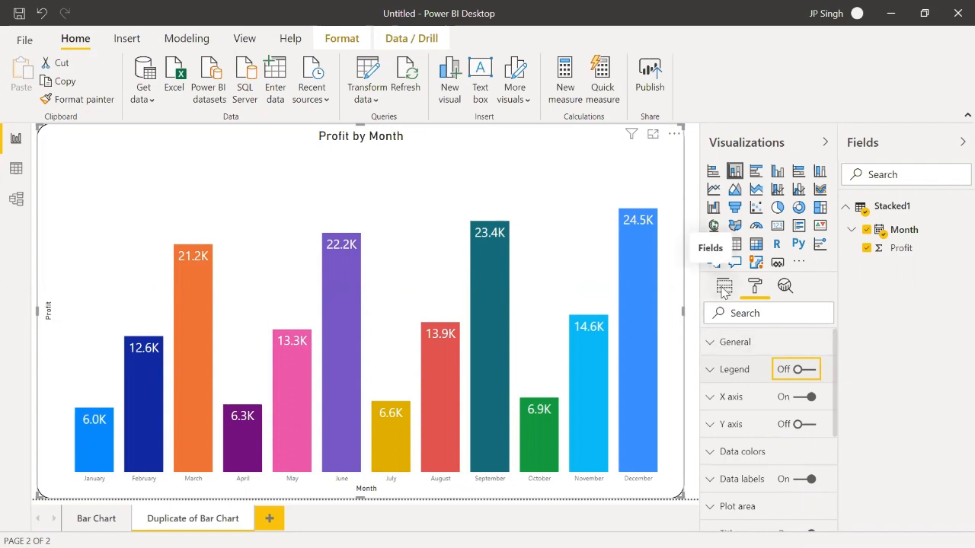
# - Try the shadow effect on the column chart and switch it back off
pyautogui.scroll(-3, 739, 371)
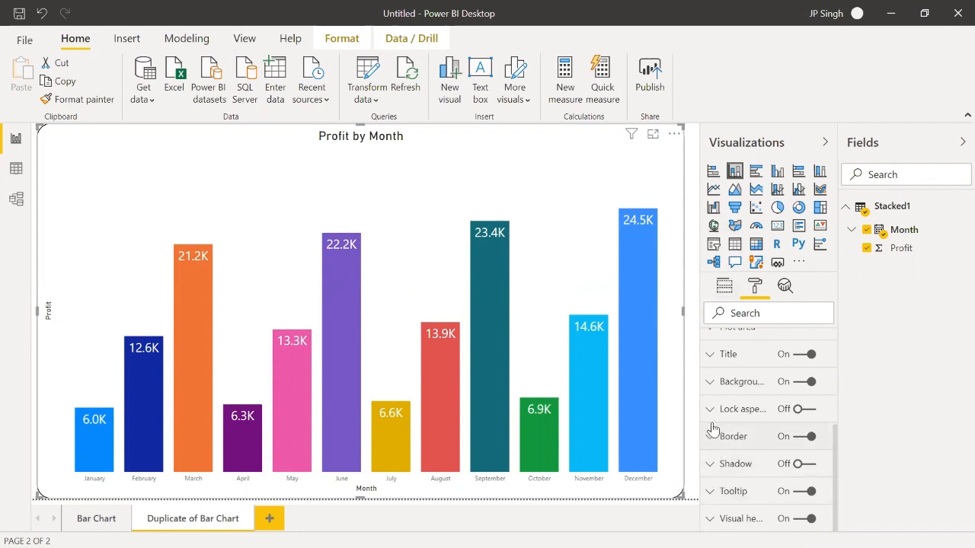
pyautogui.click(796, 465)
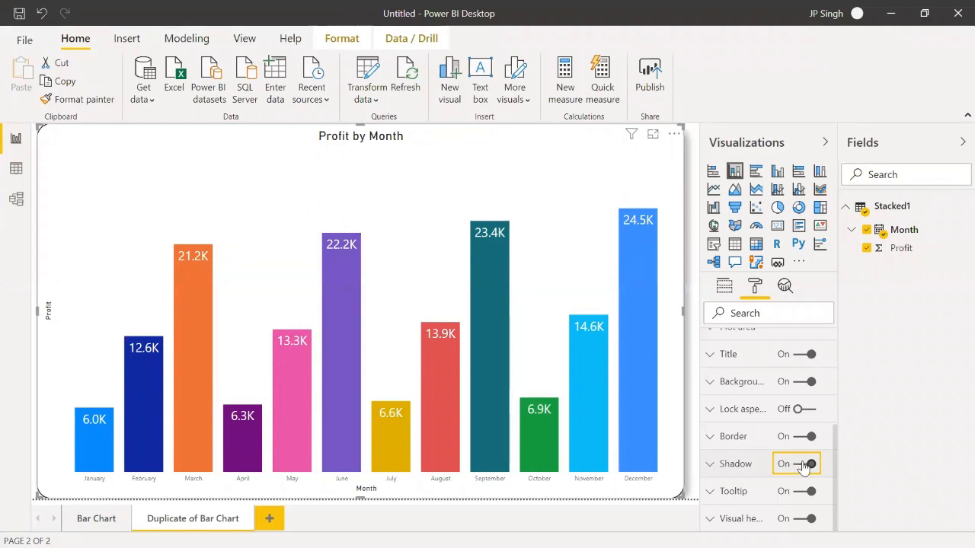
pyautogui.click(796, 466)
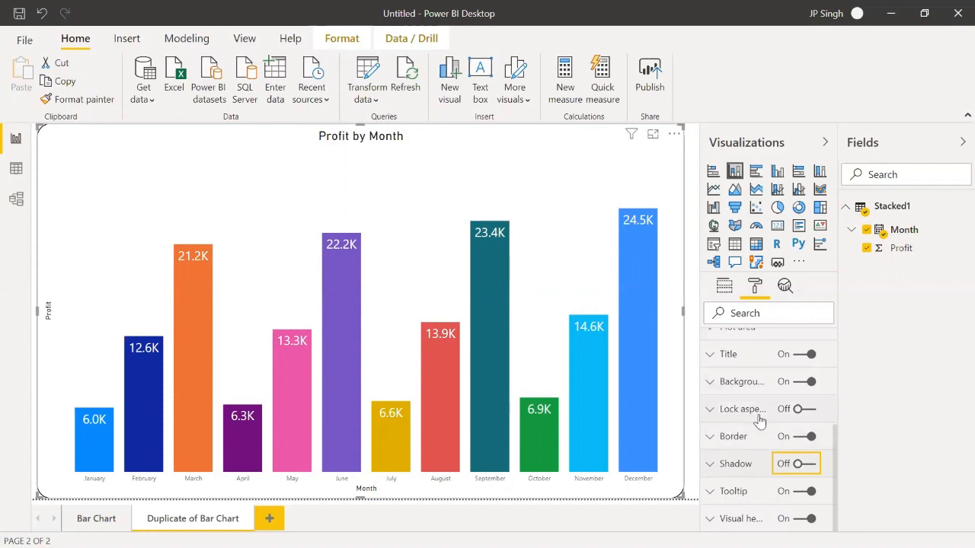
# - Expand the data colors settings and examine the colour of each month's column and the remaining format options
pyautogui.scroll(4, 759, 420)
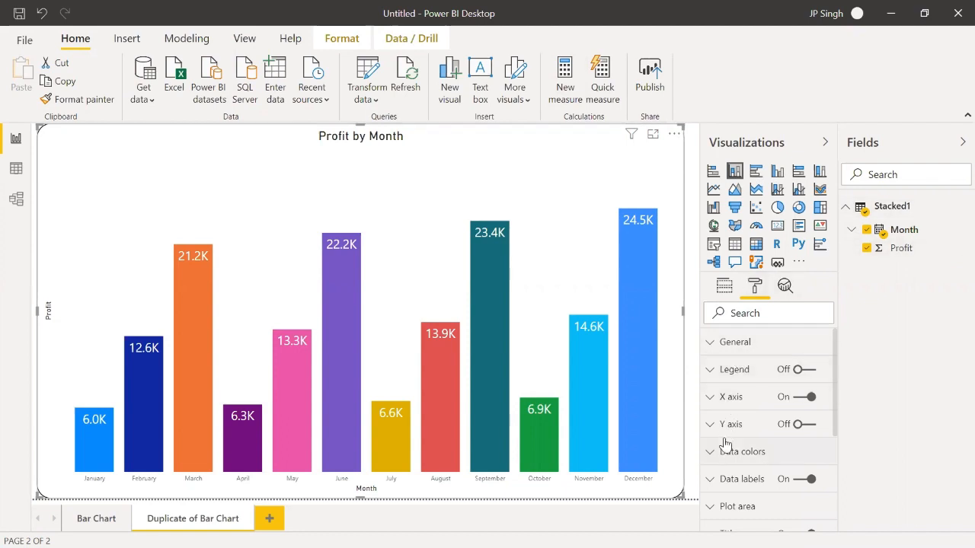
pyautogui.scroll(-2, 741, 461)
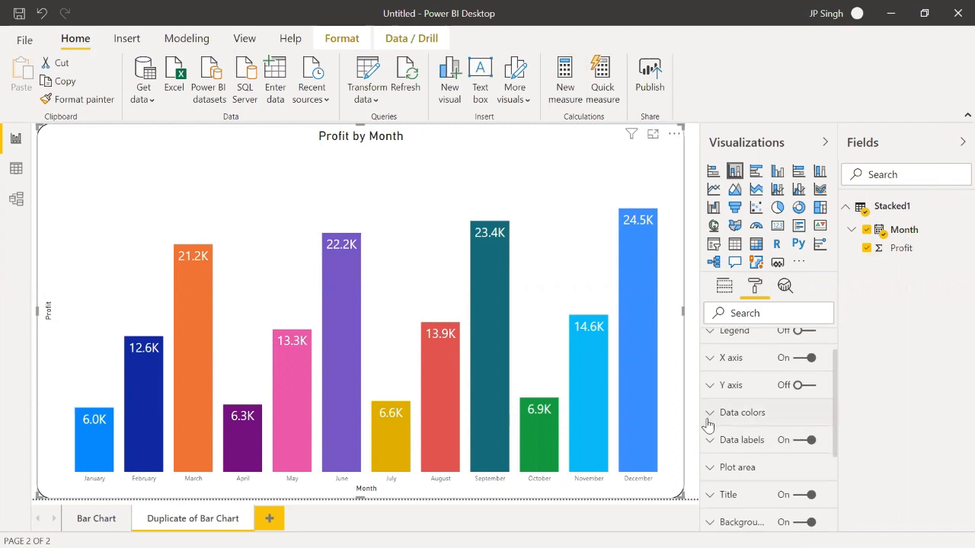
pyautogui.click(709, 423)
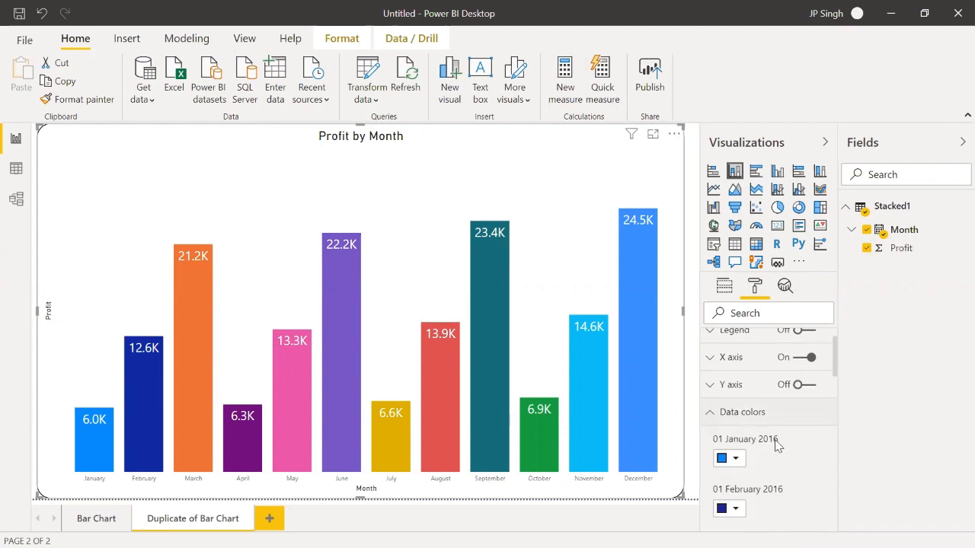
pyautogui.scroll(-4, 775, 442)
pyautogui.scroll(-3, 774, 439)
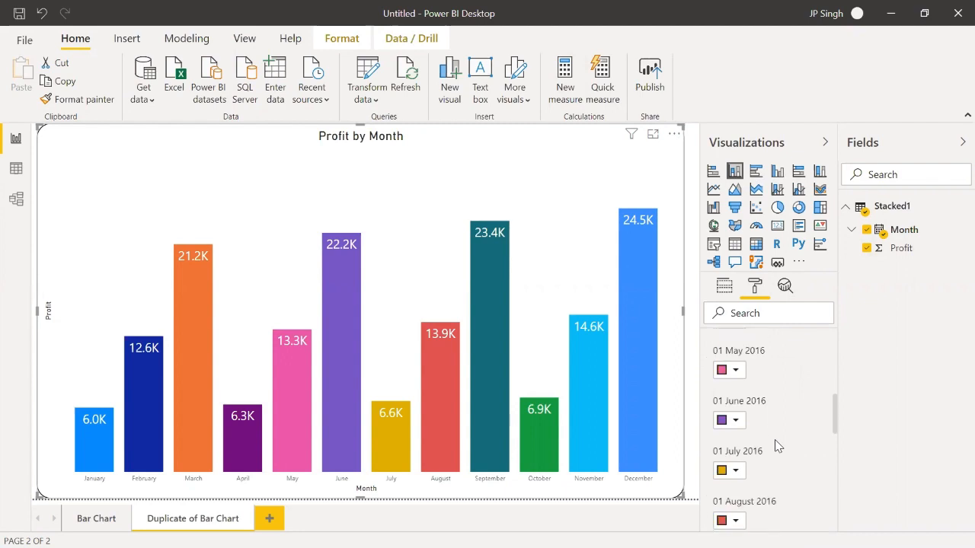
pyautogui.scroll(-1, 775, 442)
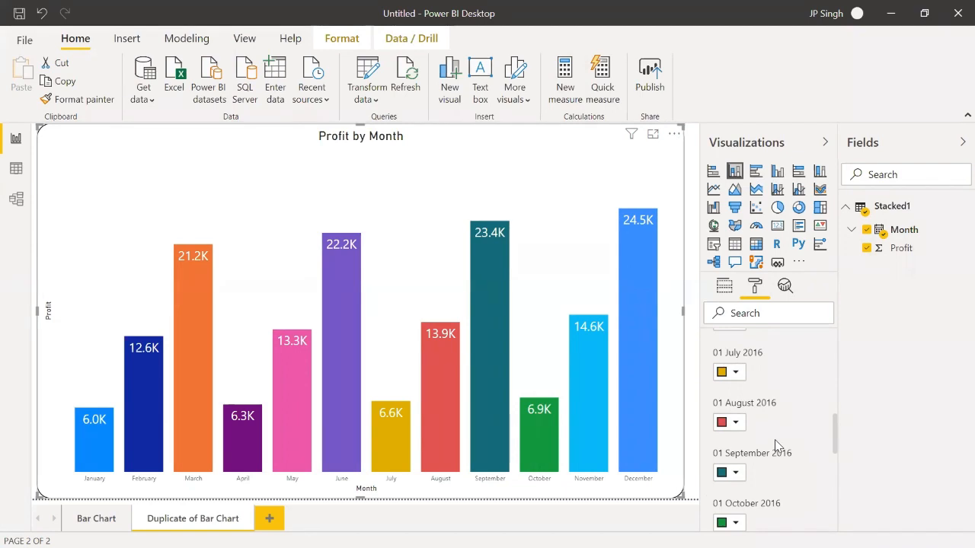
pyautogui.scroll(-5, 776, 446)
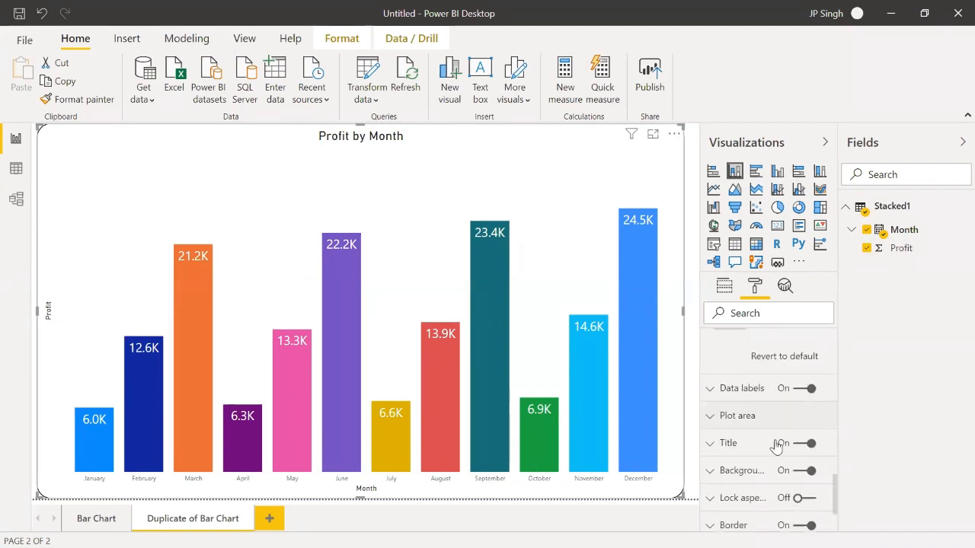
pyautogui.scroll(-3, 776, 446)
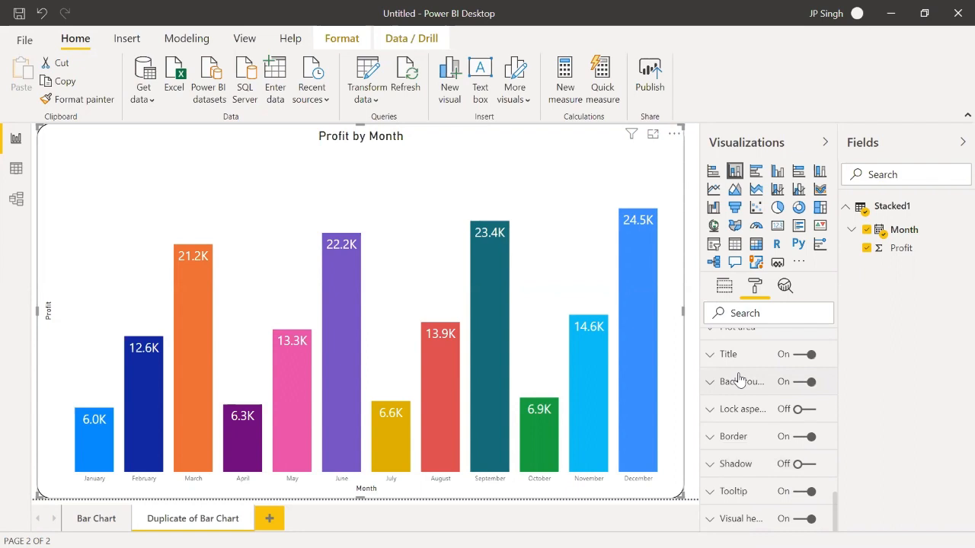
# - Change the October column's data color from green to a muted medium-blue theme shade
pyautogui.scroll(3, 738, 379)
pyautogui.scroll(2, 738, 379)
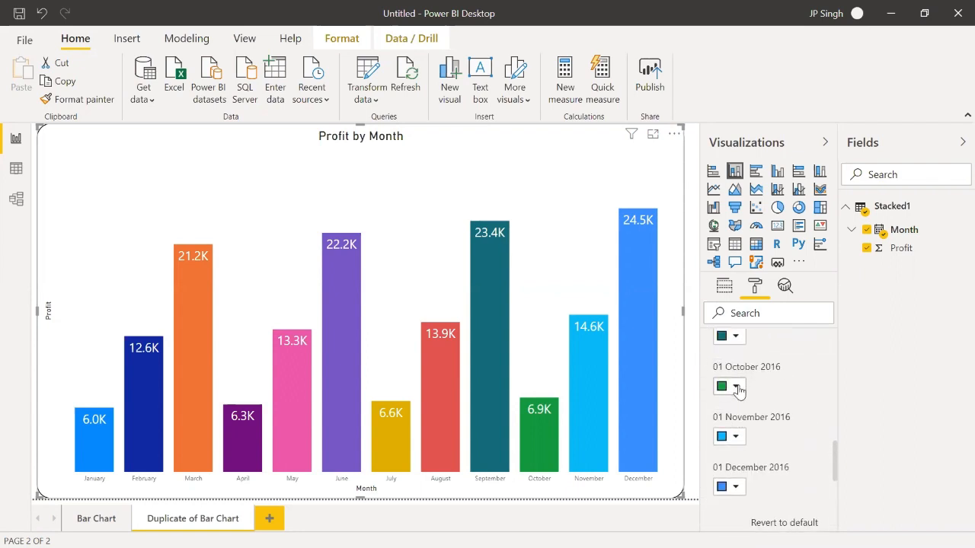
pyautogui.click(737, 386)
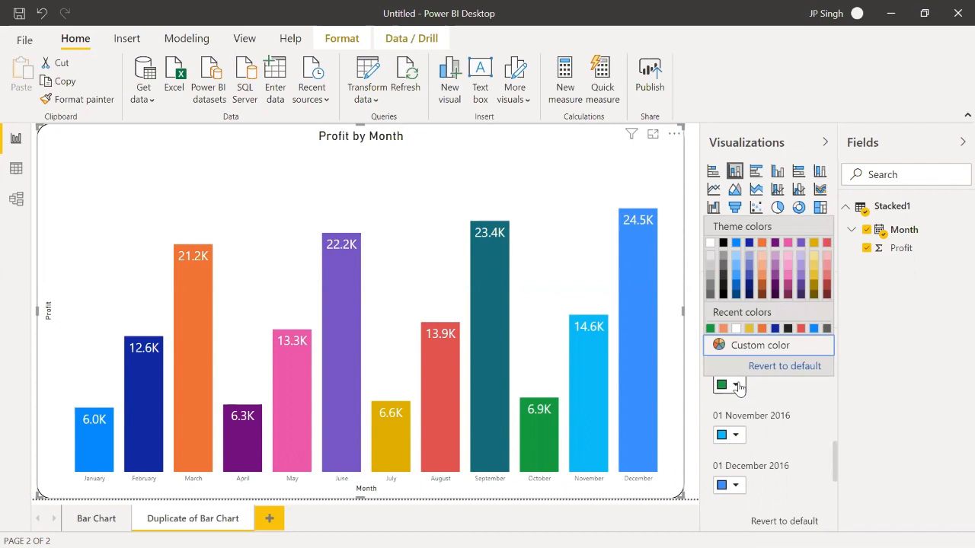
pyautogui.click(747, 278)
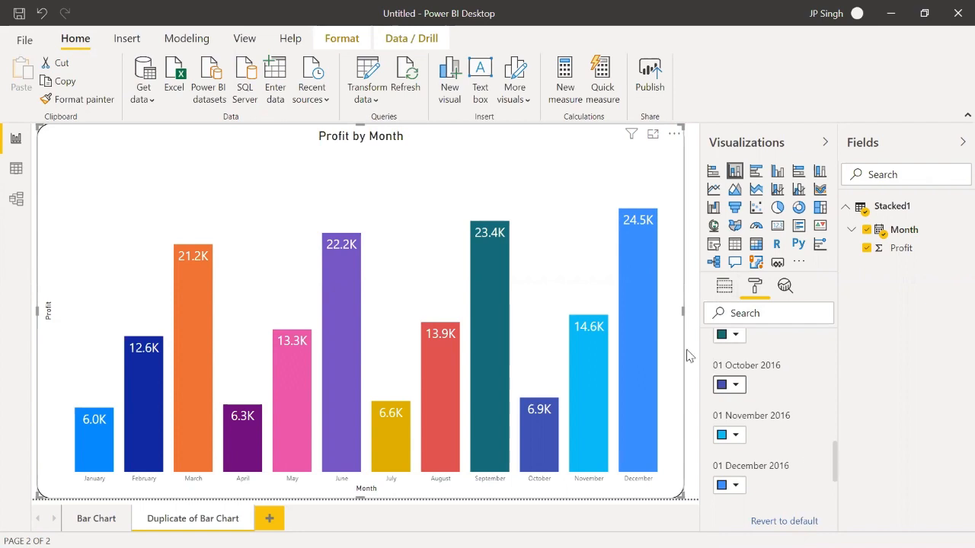
pyautogui.moveTo(835, 453); pyautogui.dragTo(837, 393)
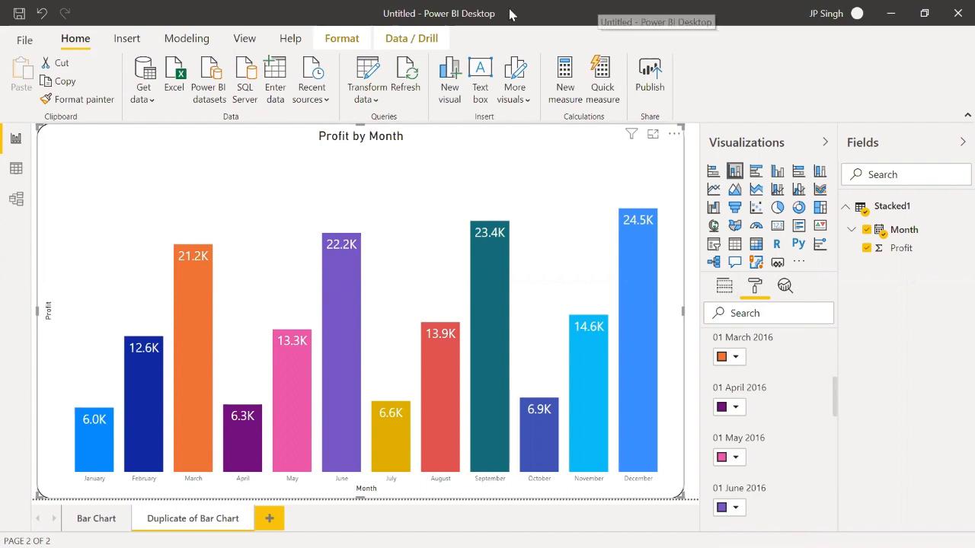
# - Add a new blank page to the report and collapse the Stacked1 table's field list
pyautogui.click(24, 40)
pyautogui.click(36, 61)
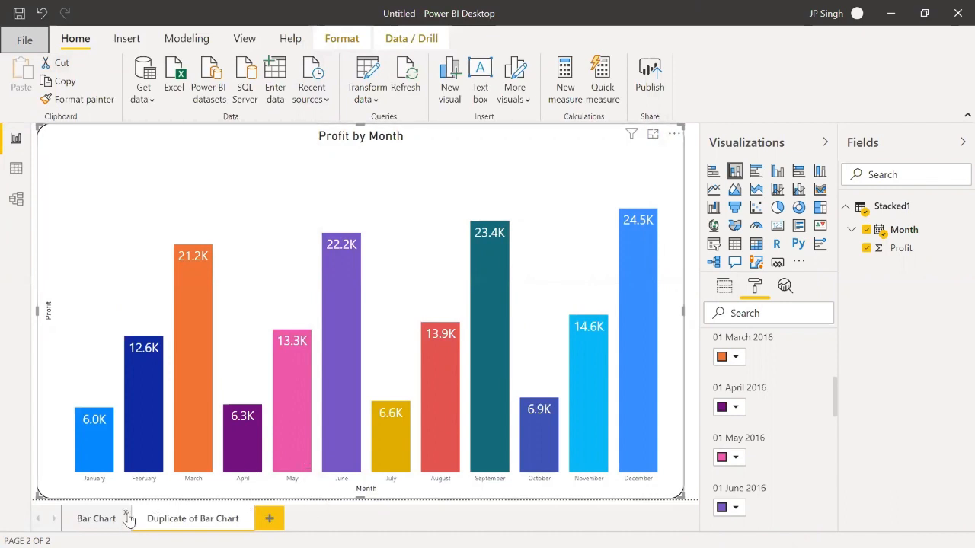
pyautogui.click(272, 520)
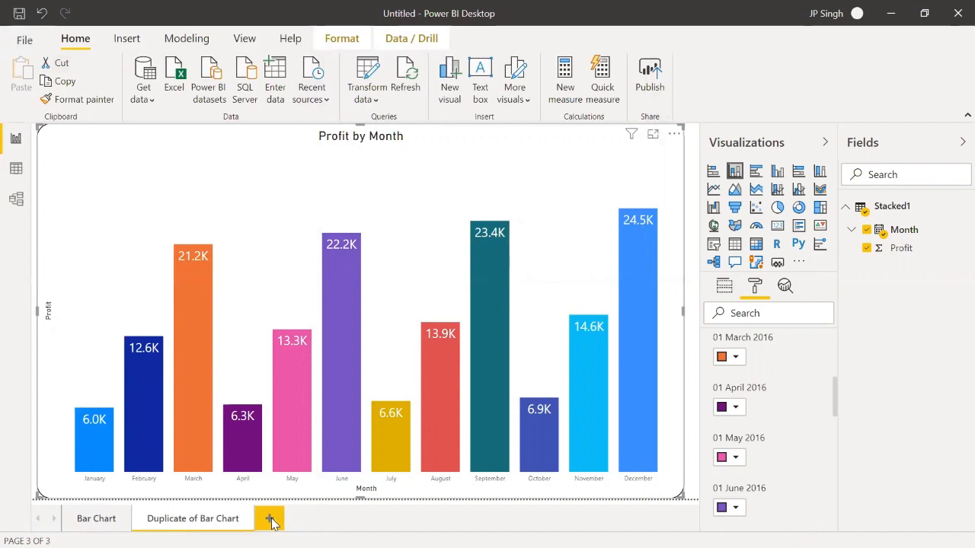
pyautogui.click(845, 214)
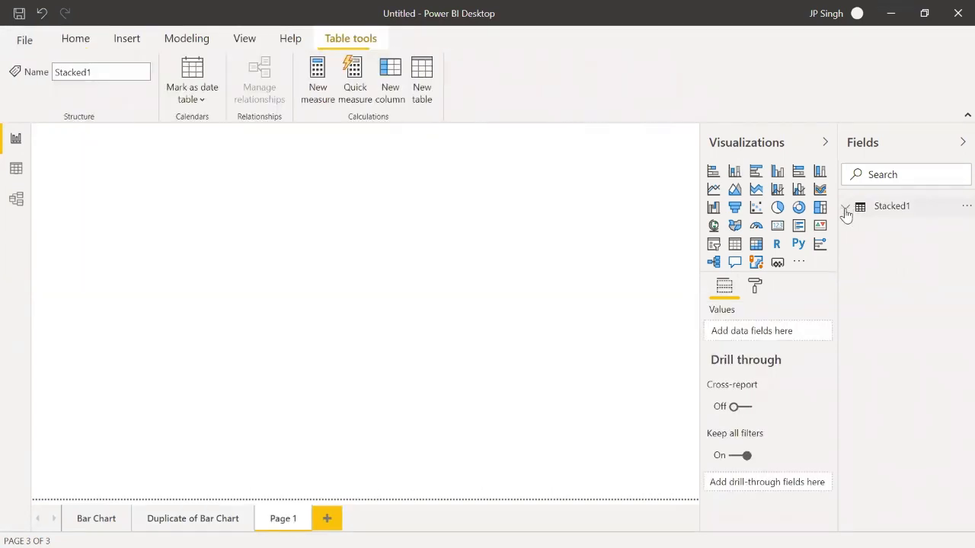
# - Import the Clustered table from the Excel workbook 02 Clustered Column & Bar.xlsx in the Desktop folder Training Files - Copy
pyautogui.click(76, 38)
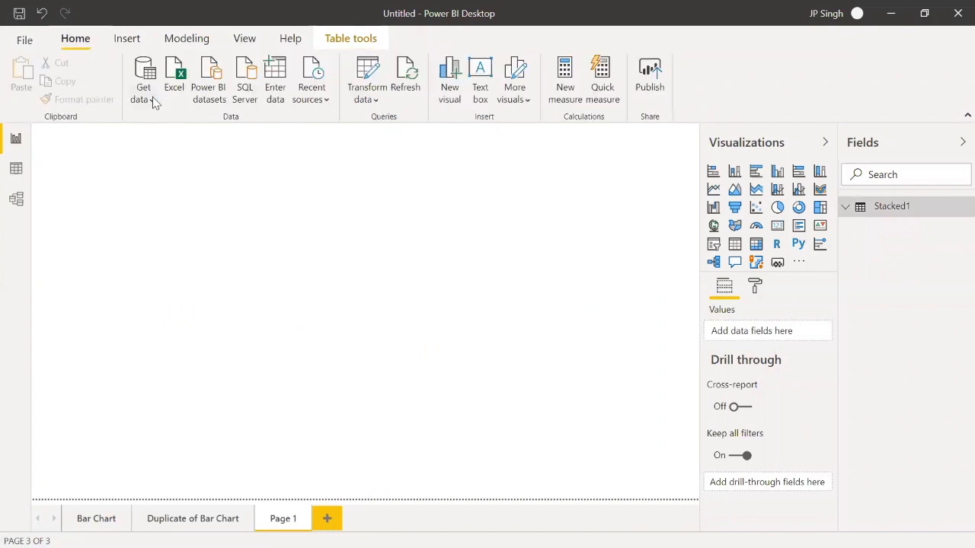
pyautogui.click(152, 100)
pyautogui.click(163, 147)
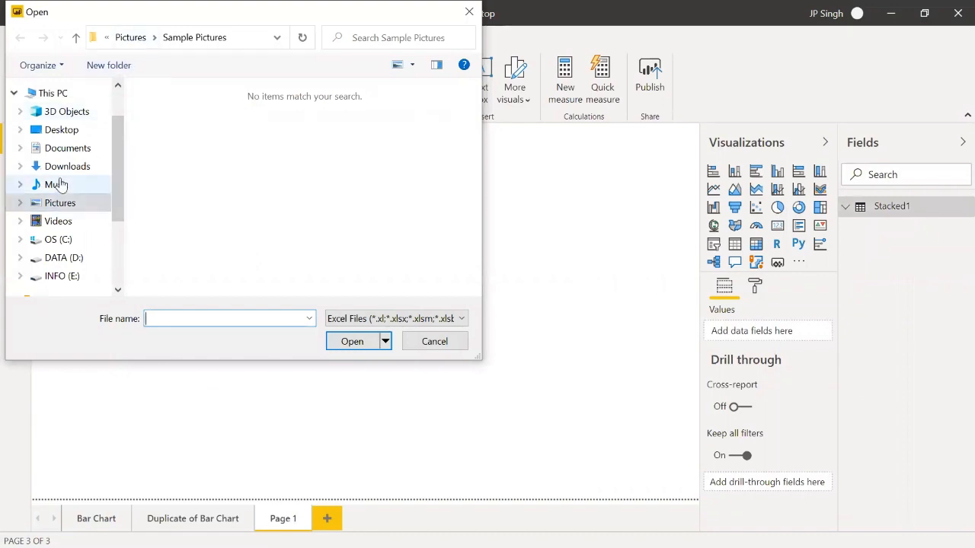
pyautogui.click(77, 130)
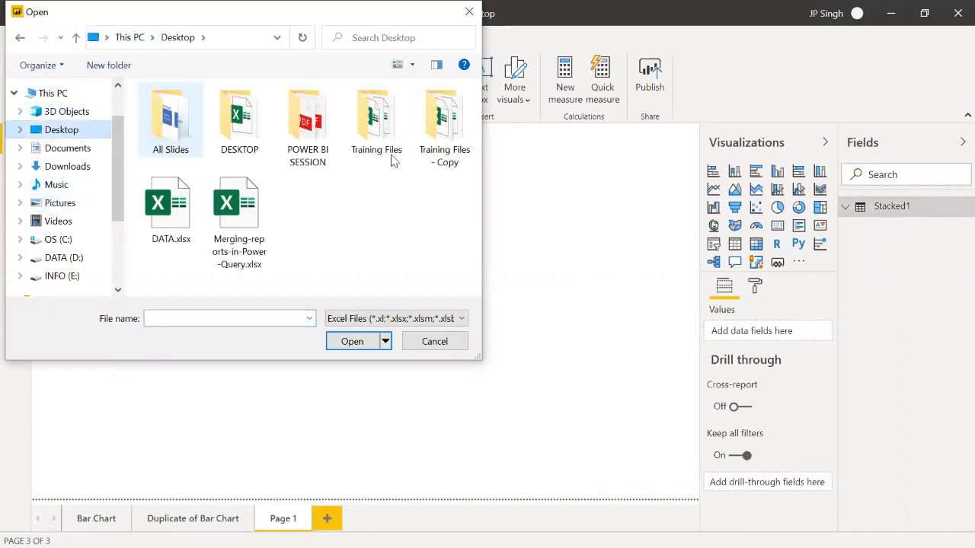
pyautogui.doubleClick(446, 146)
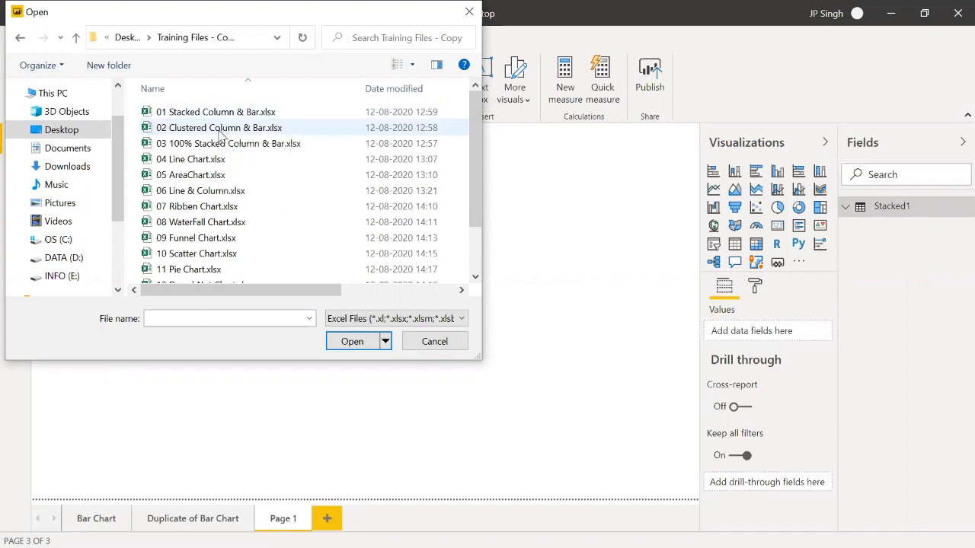
pyautogui.click(220, 135)
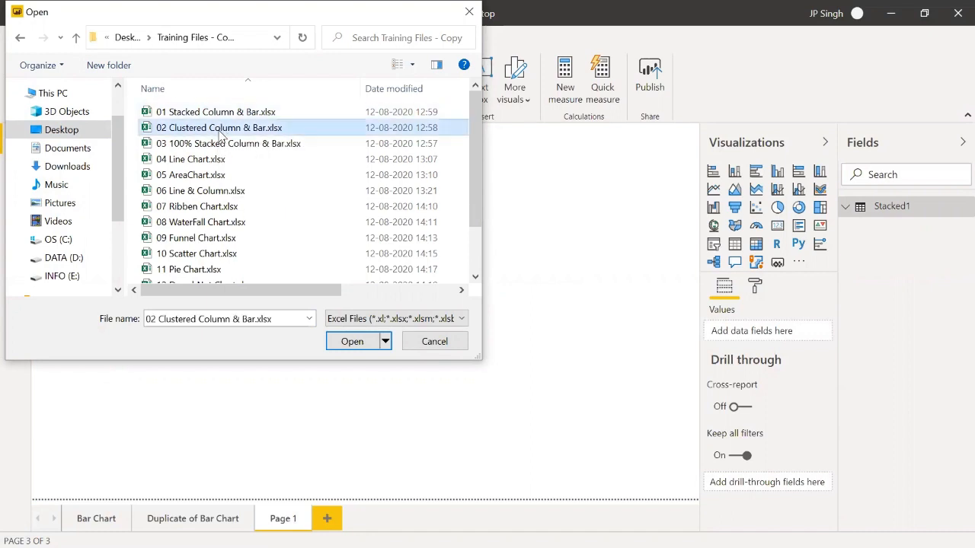
pyautogui.click(363, 346)
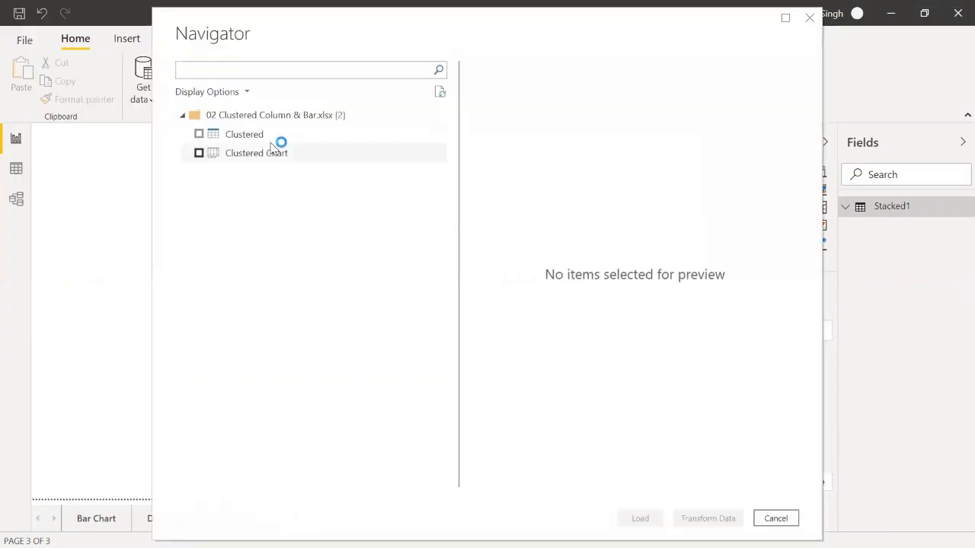
pyautogui.click(199, 134)
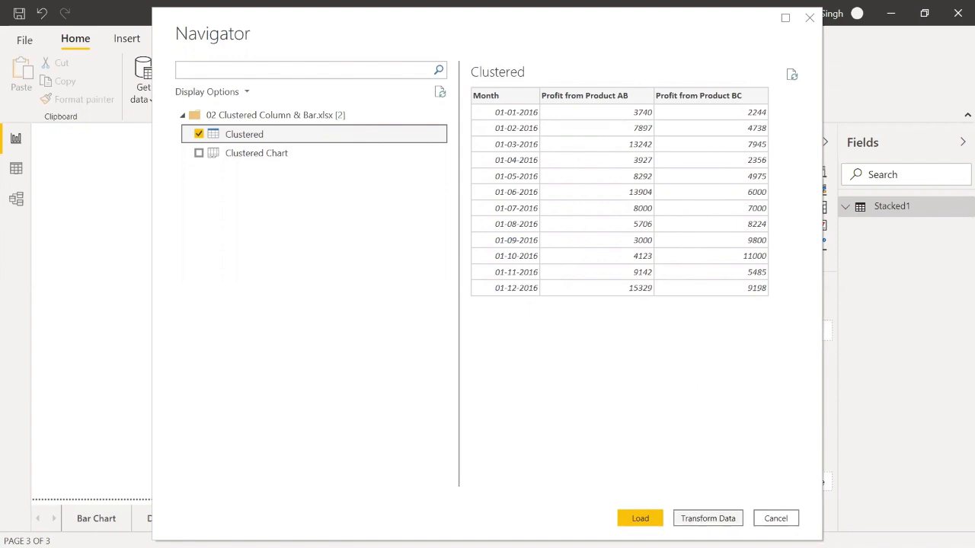
pyautogui.click(640, 518)
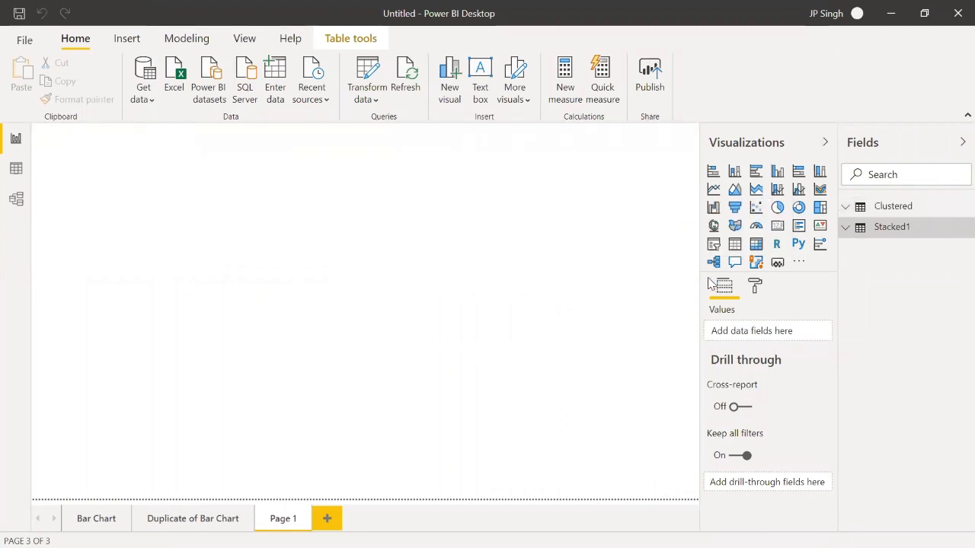
# - Expand the Clustered table's fields and insert a clustered bar chart enlarged to fill nearly the whole of Page 1
pyautogui.click(846, 208)
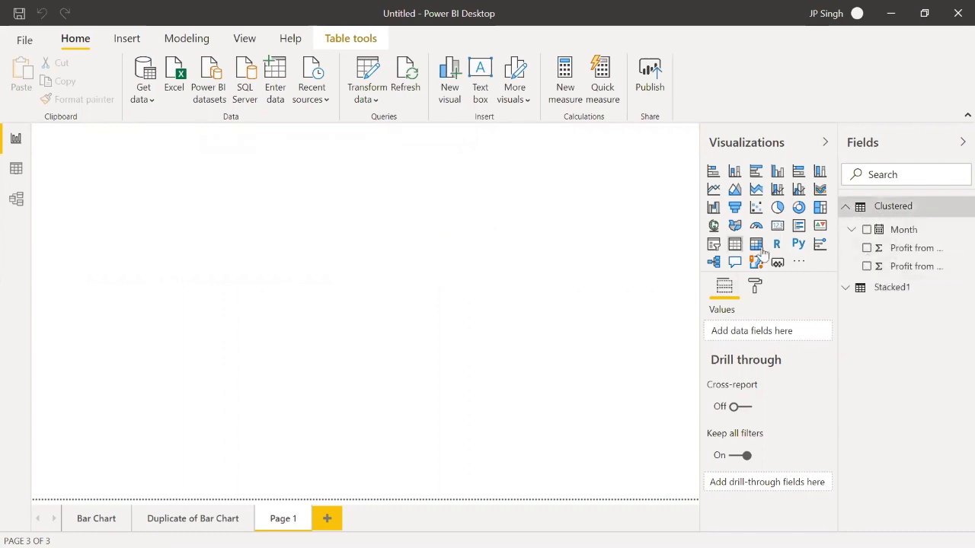
pyautogui.click(755, 172)
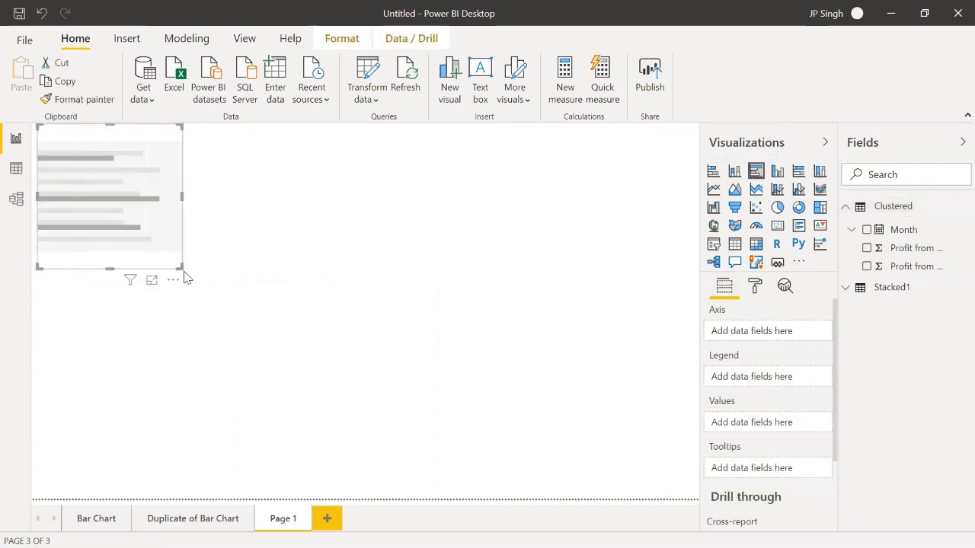
pyautogui.moveTo(181, 267); pyautogui.dragTo(682, 499)
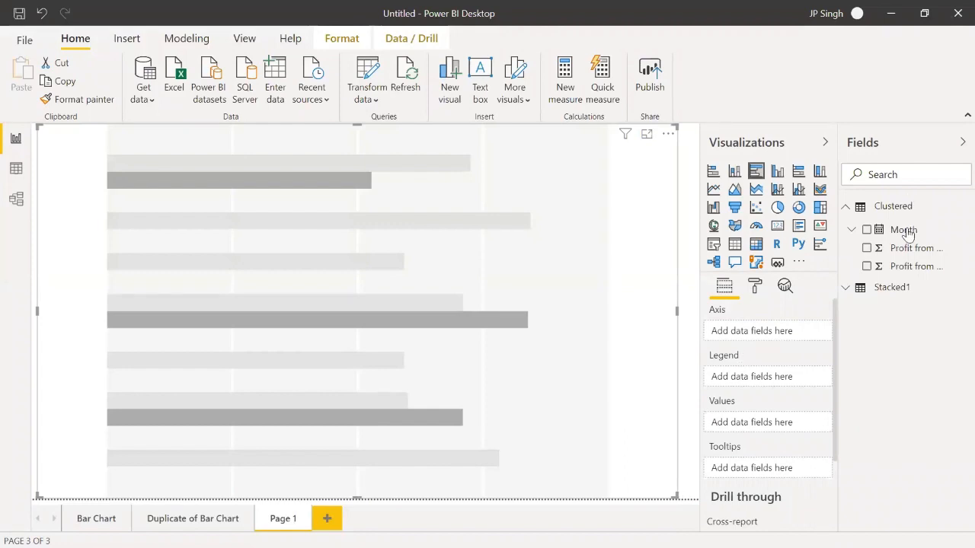
# - Put the Month field on the chart's axis and remove its Year, Quarter and Day levels
pyautogui.moveTo(907, 231); pyautogui.dragTo(768, 337)
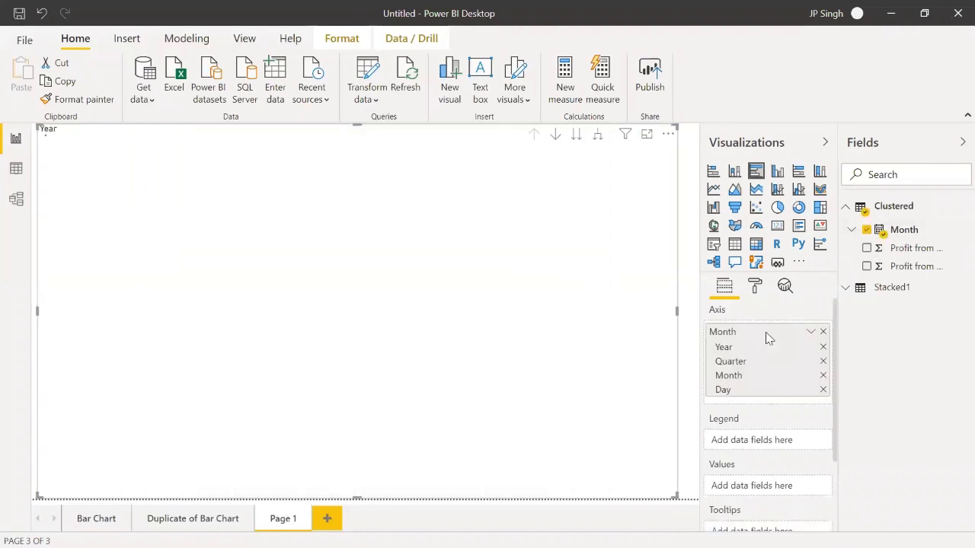
pyautogui.click(823, 348)
pyautogui.click(822, 348)
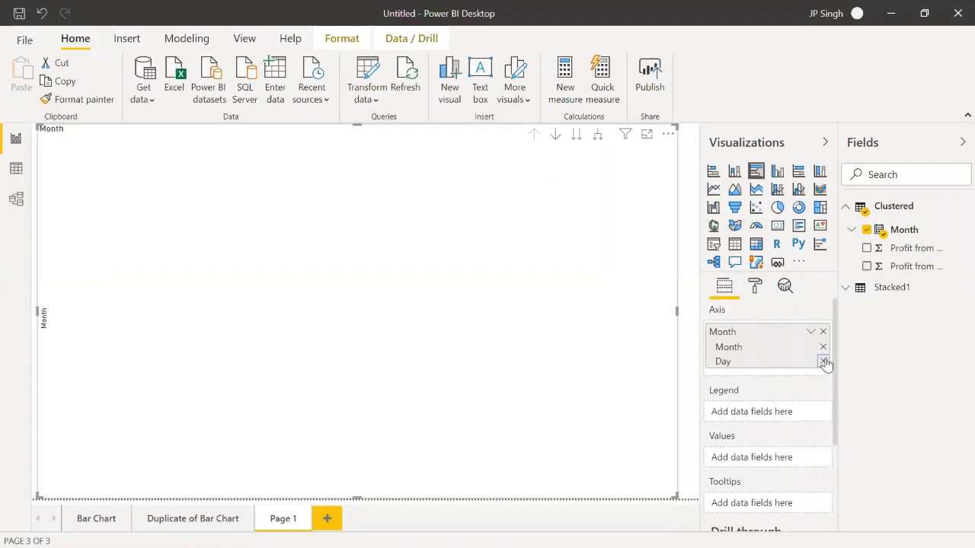
pyautogui.click(823, 363)
# - Add Profit from Product AB and Profit from Product BC as the clustered bar chart's values
pyautogui.moveTo(906, 265); pyautogui.dragTo(779, 439)
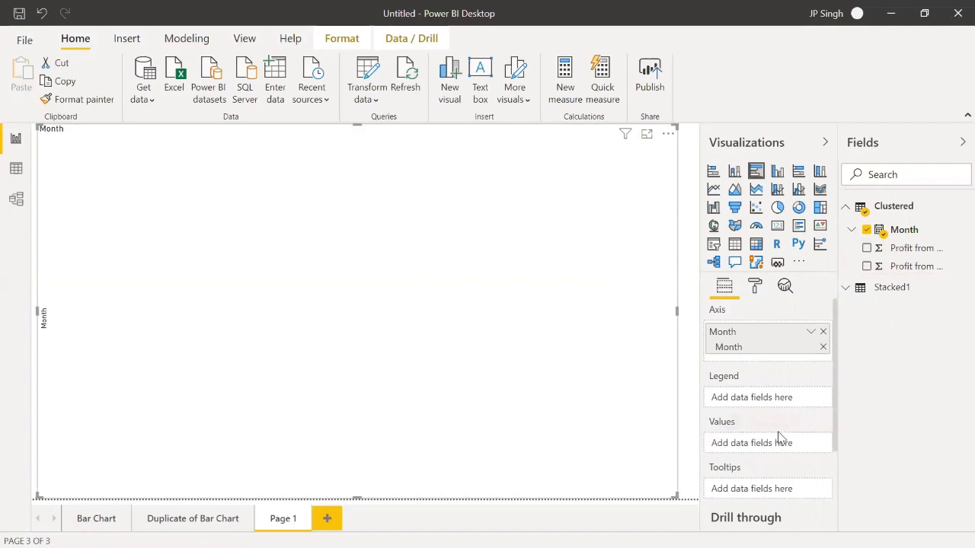
pyautogui.moveTo(903, 266); pyautogui.dragTo(778, 448)
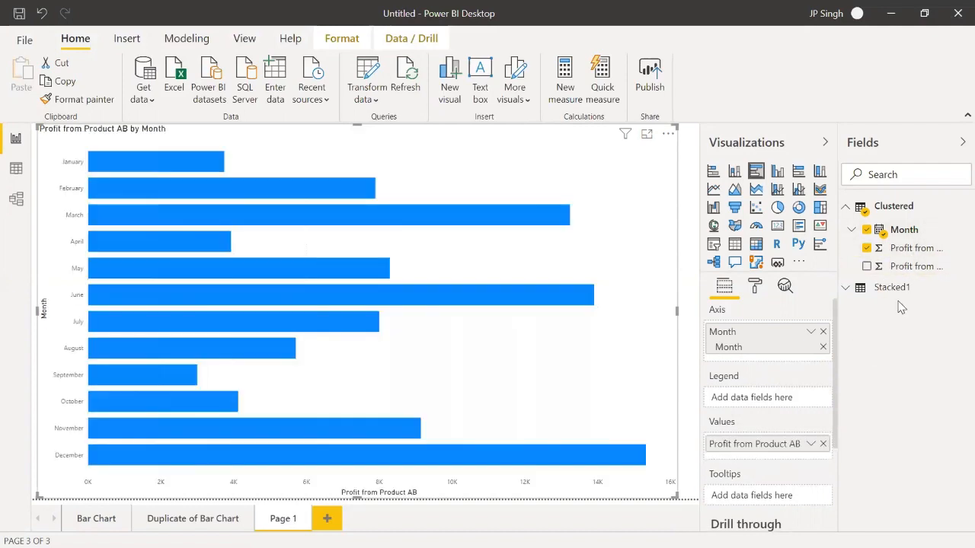
pyautogui.moveTo(915, 269); pyautogui.dragTo(807, 461)
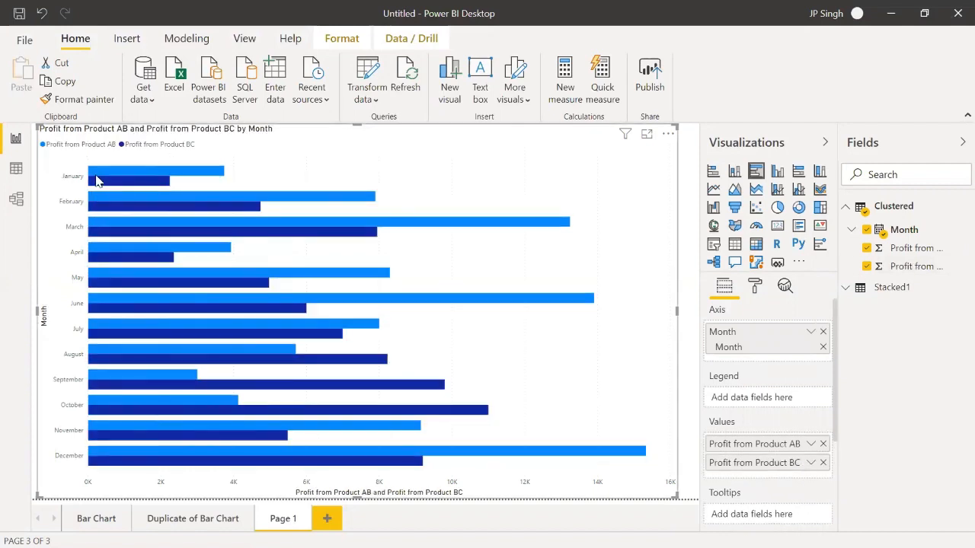
pyautogui.moveTo(98, 178)
pyautogui.moveTo(211, 240)
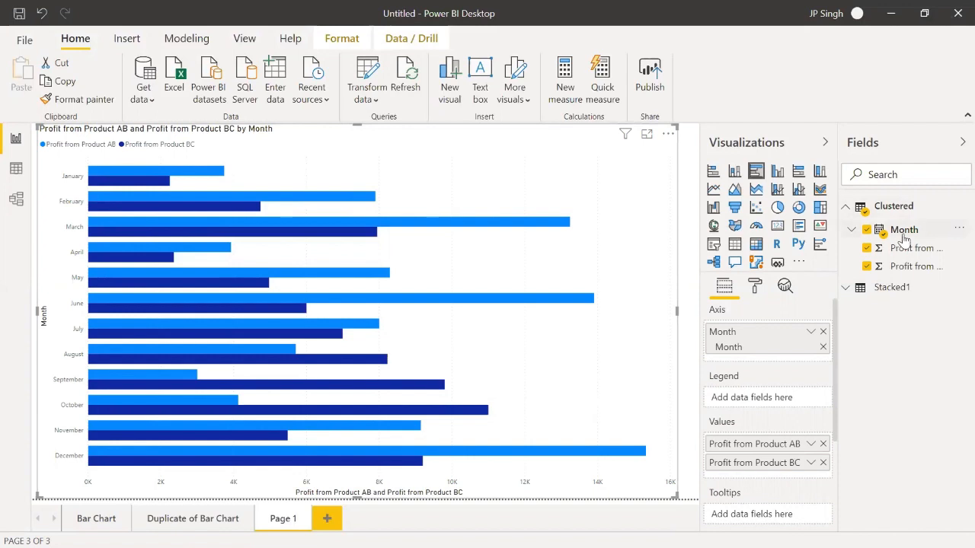
# - Try to add the Month field, including the Month level of its date hierarchy, to the clustered bar chart's legend
pyautogui.moveTo(904, 236); pyautogui.dragTo(786, 408)
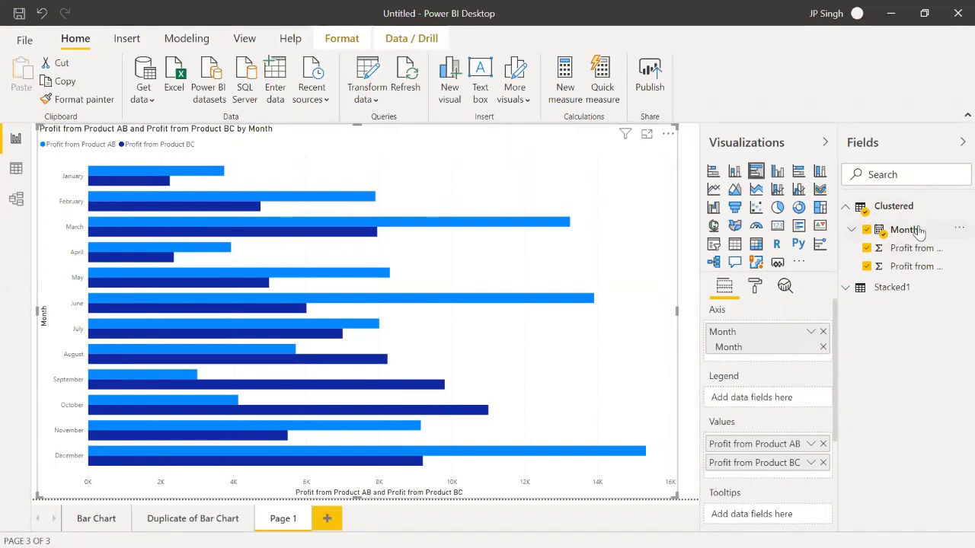
pyautogui.moveTo(914, 232); pyautogui.dragTo(774, 396)
pyautogui.moveTo(904, 231); pyautogui.dragTo(773, 409)
pyautogui.moveTo(904, 233); pyautogui.dragTo(769, 407)
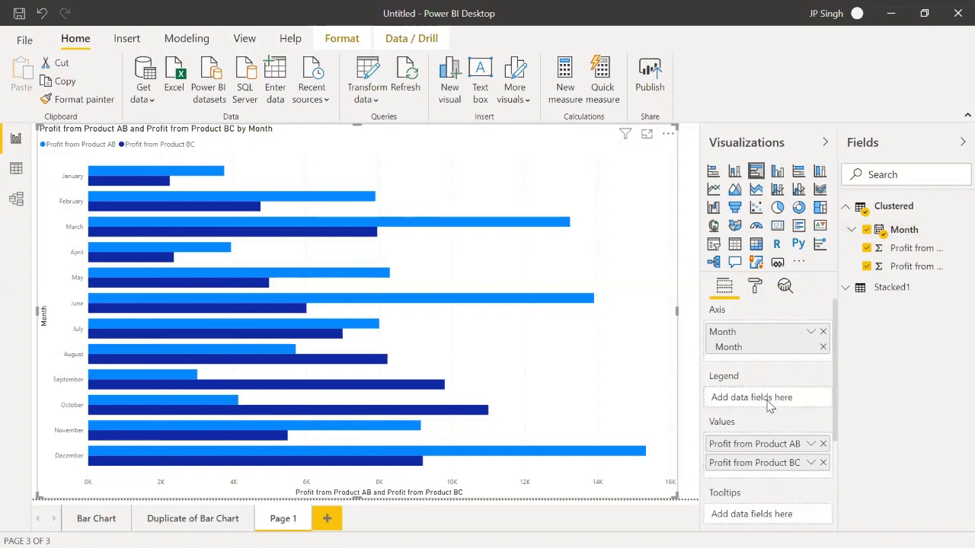
pyautogui.click(852, 230)
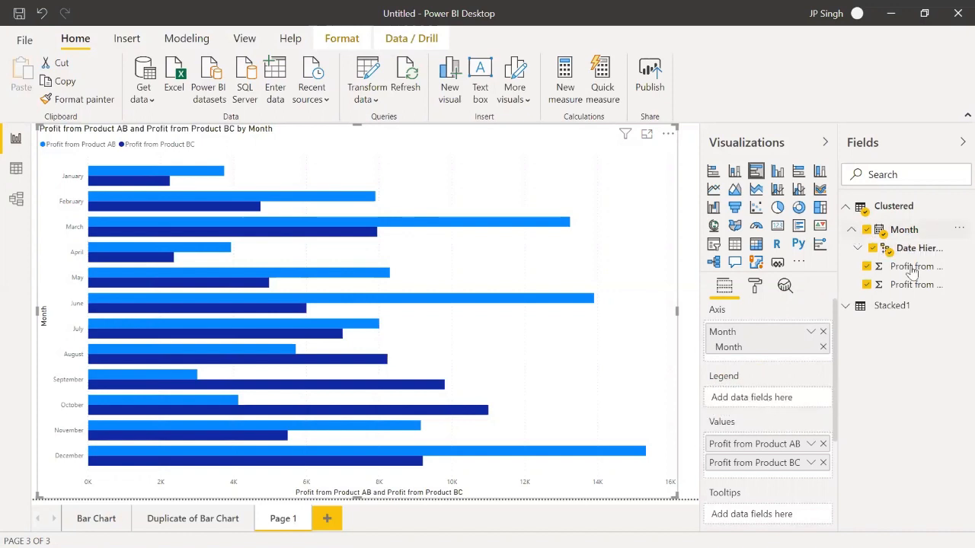
pyautogui.click(857, 249)
pyautogui.moveTo(914, 303); pyautogui.dragTo(769, 404)
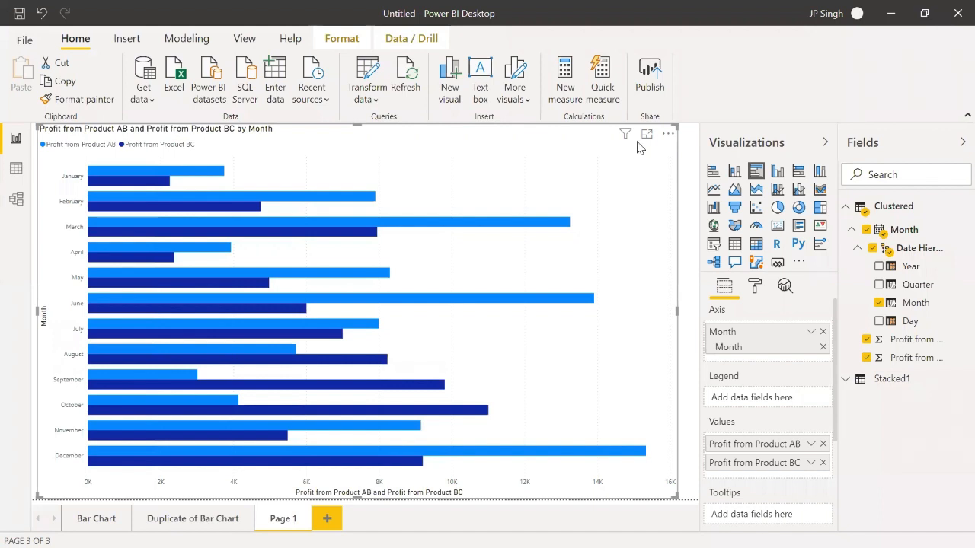
# - Narrow the bar chart to about two thirds of the page width and add a slicer on the Month field beside it
pyautogui.moveTo(624, 136)
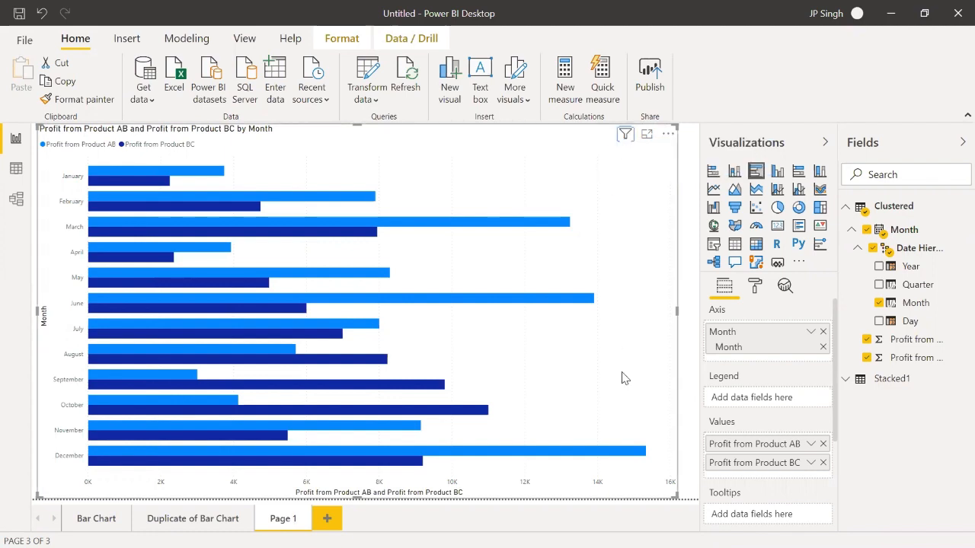
pyautogui.moveTo(673, 496); pyautogui.dragTo(480, 496)
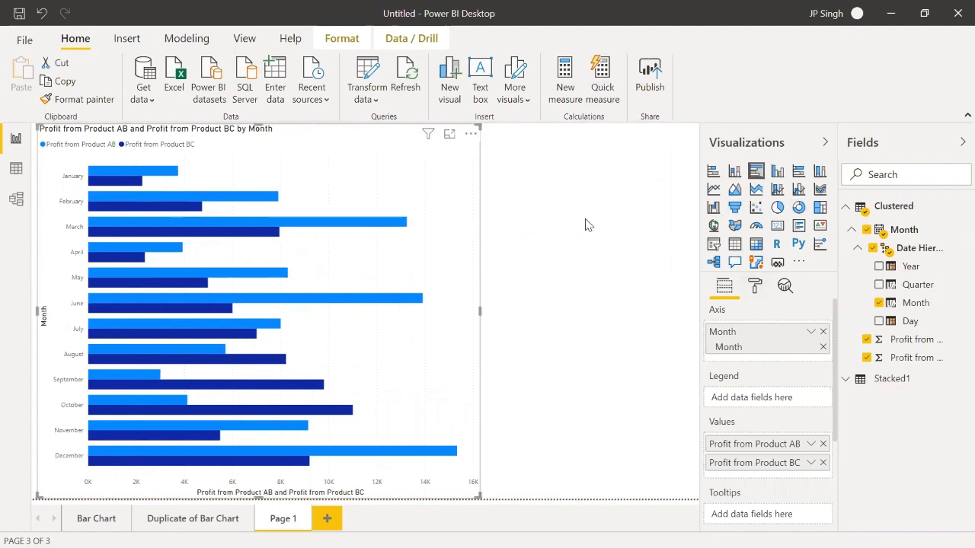
pyautogui.click(638, 238)
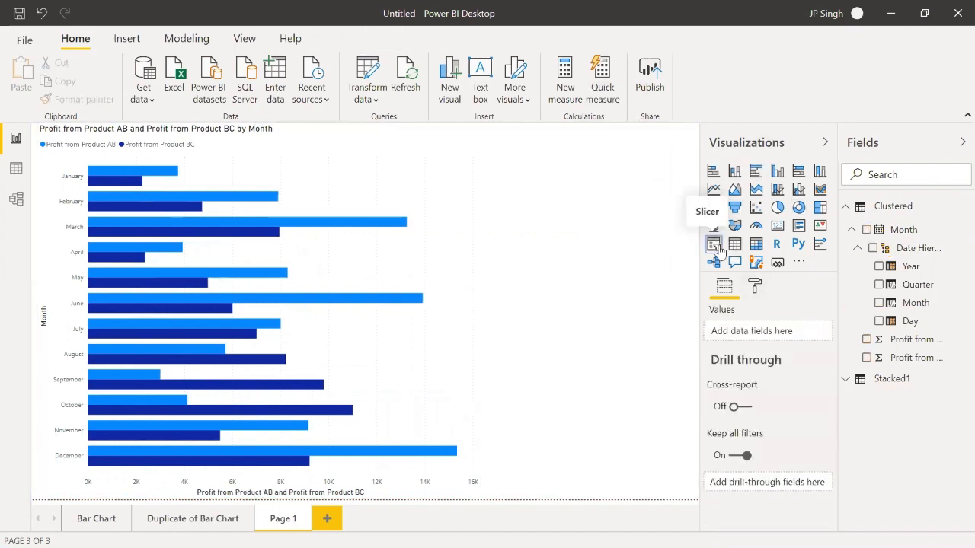
pyautogui.click(713, 244)
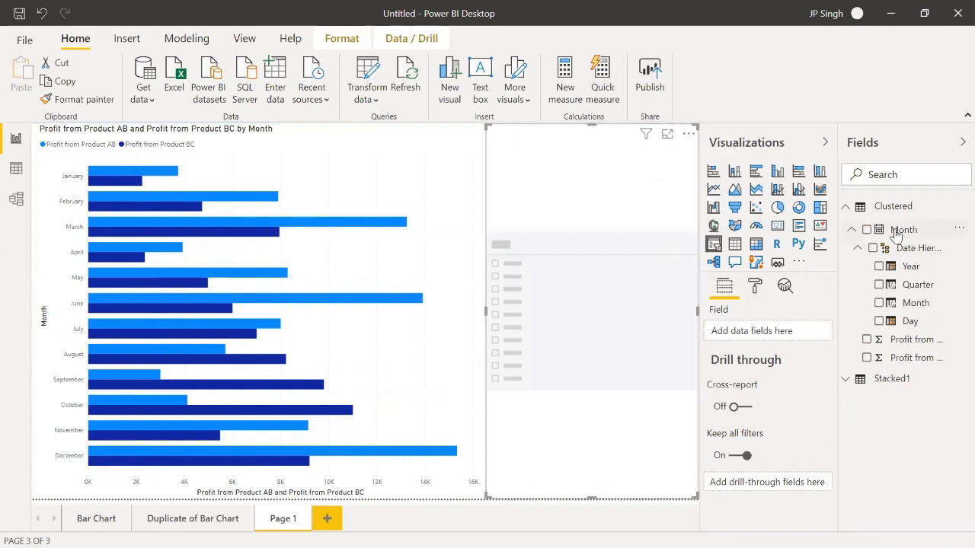
pyautogui.moveTo(899, 233); pyautogui.dragTo(784, 333)
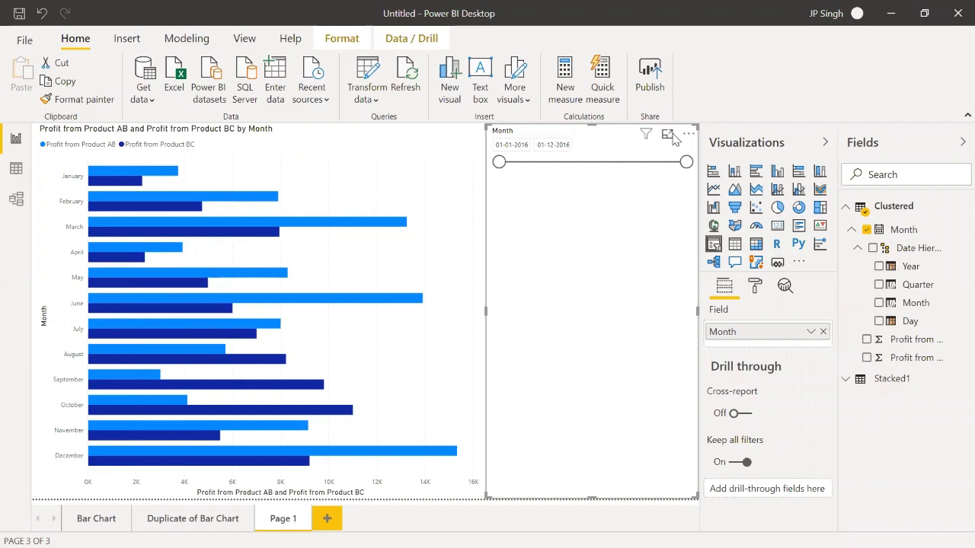
# - Limit the Month slicer's date range to 01-01-2016 through 31-03-2016
pyautogui.click(526, 148)
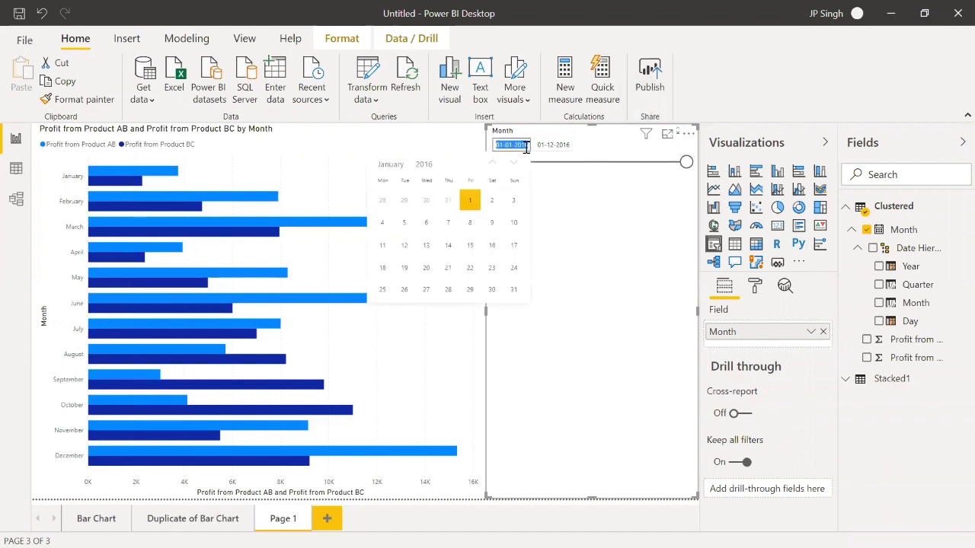
pyautogui.click(470, 200)
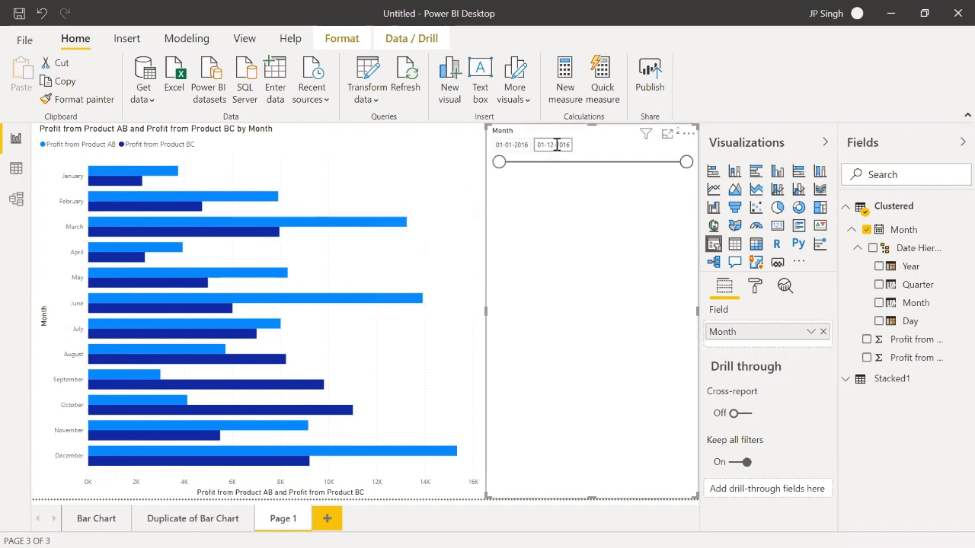
pyautogui.click(557, 145)
pyautogui.click(535, 166)
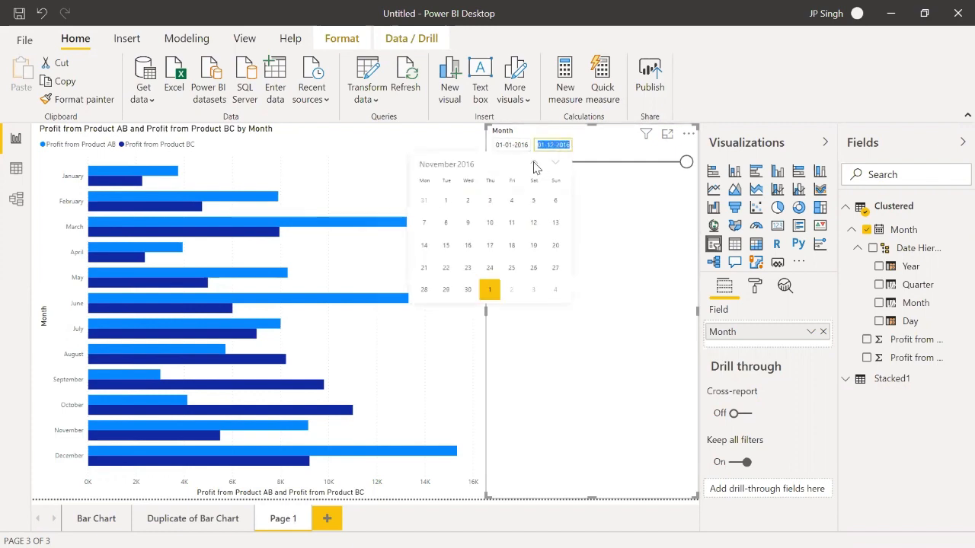
pyautogui.click(535, 166)
pyautogui.click(536, 166)
pyautogui.click(535, 166)
pyautogui.click(535, 166)
pyautogui.click(536, 166)
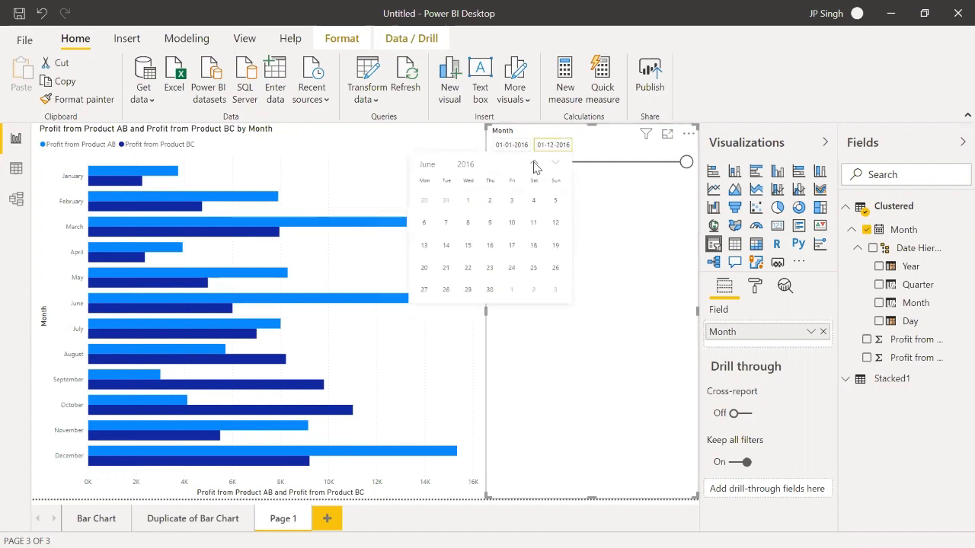
pyautogui.click(535, 166)
pyautogui.click(535, 166)
pyautogui.click(536, 166)
pyautogui.click(536, 166)
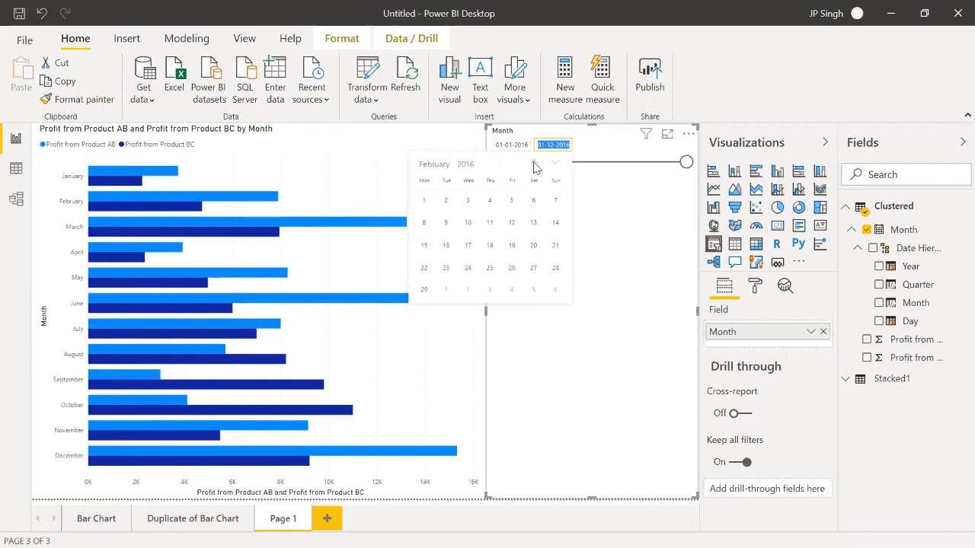
pyautogui.click(557, 166)
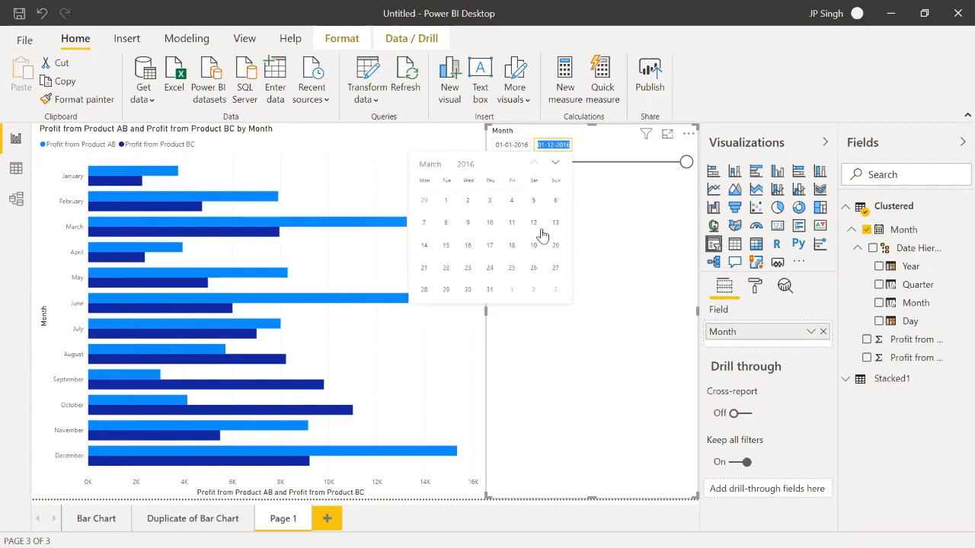
pyautogui.click(491, 290)
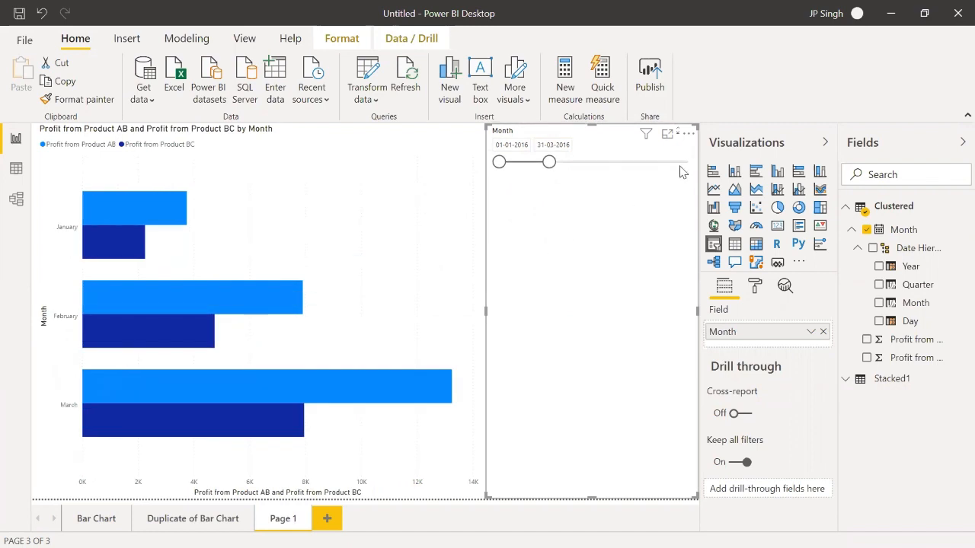
# - Show the Month slicer's data as a table and undo the last date range change
pyautogui.click(689, 136)
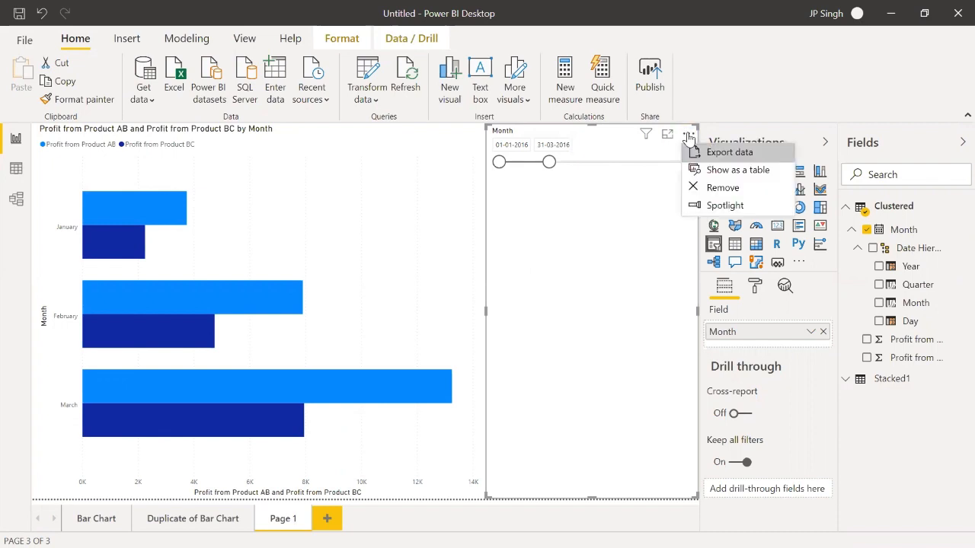
pyautogui.click(696, 173)
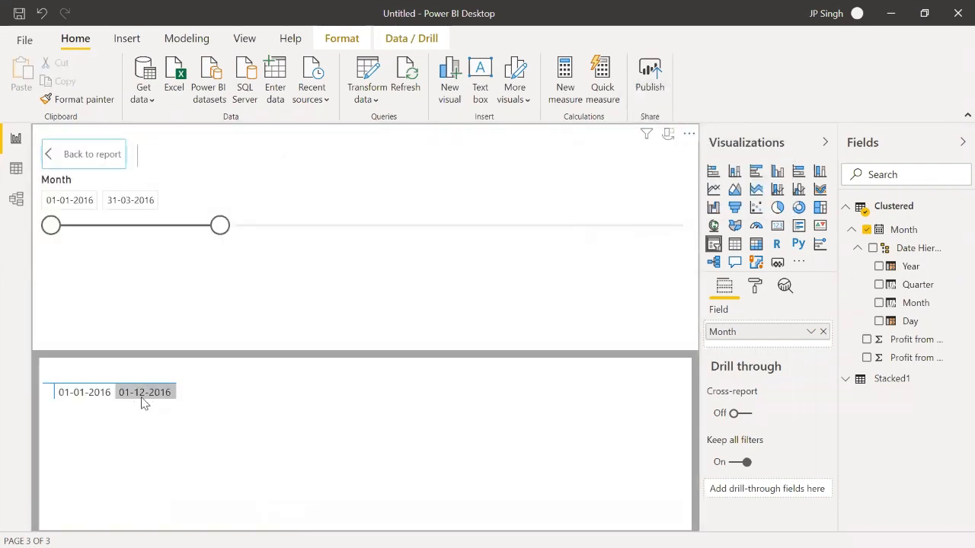
pyautogui.hotkey('ctrl', 'z')
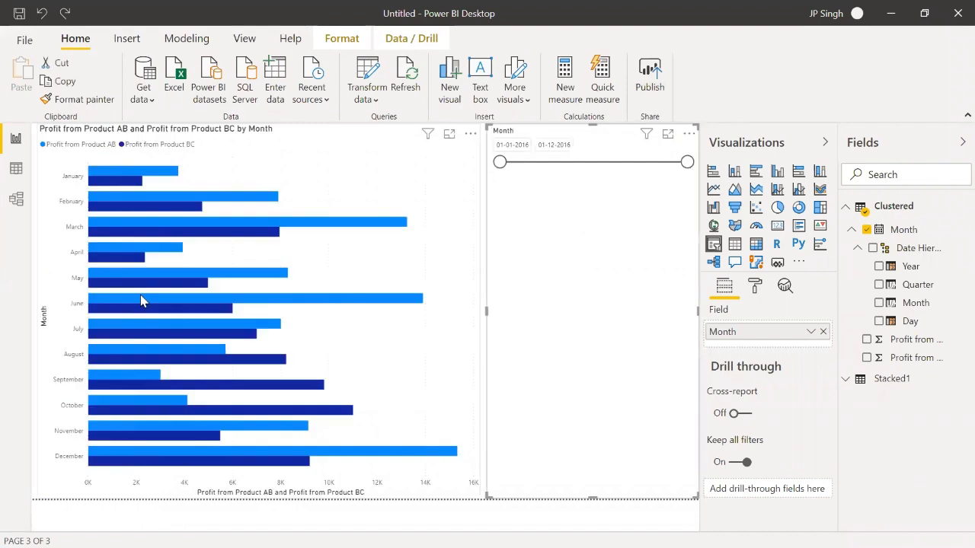
# - Set the Month slicer's end date to 31-03-2016
pyautogui.click(553, 144)
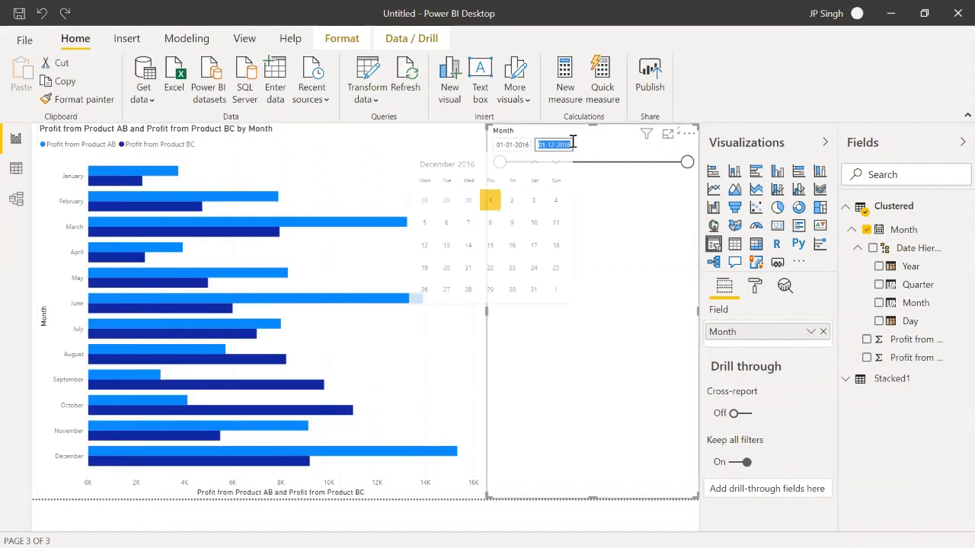
pyautogui.click(534, 166)
pyautogui.click(534, 166)
pyautogui.click(534, 166)
pyautogui.click(534, 166)
pyautogui.click(534, 166)
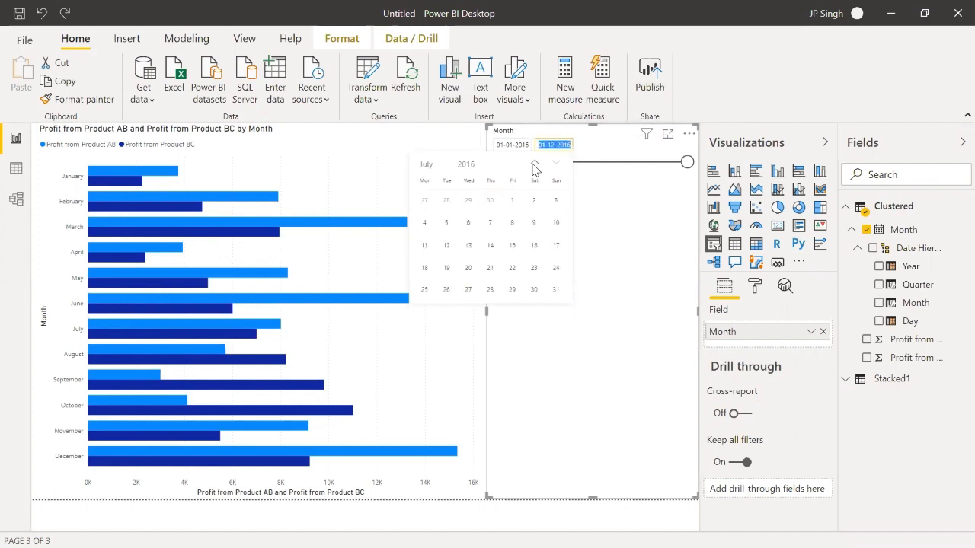
pyautogui.click(534, 166)
pyautogui.click(534, 166)
pyautogui.click(534, 166)
pyautogui.click(534, 166)
pyautogui.click(490, 289)
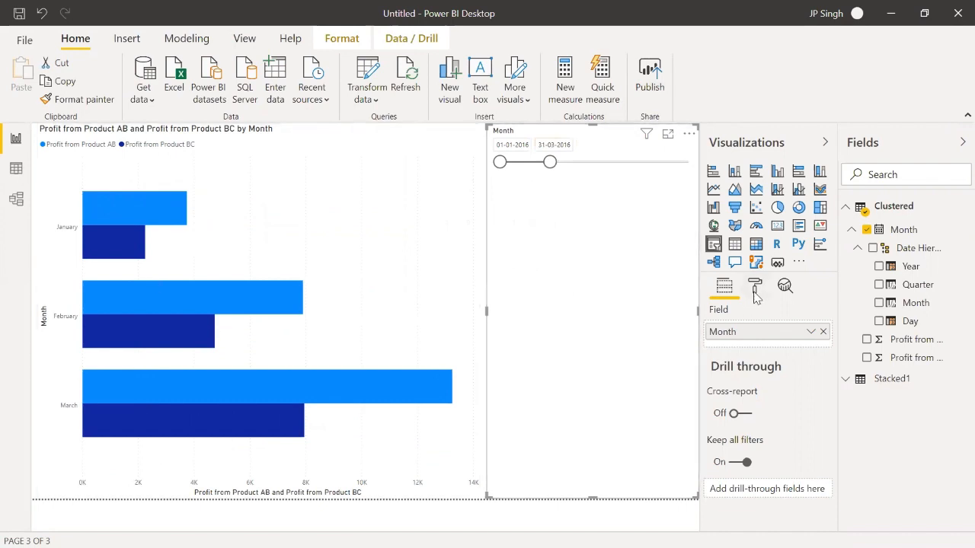
# - Turn off the clustered bar chart's X axis and open its data color settings
pyautogui.click(422, 322)
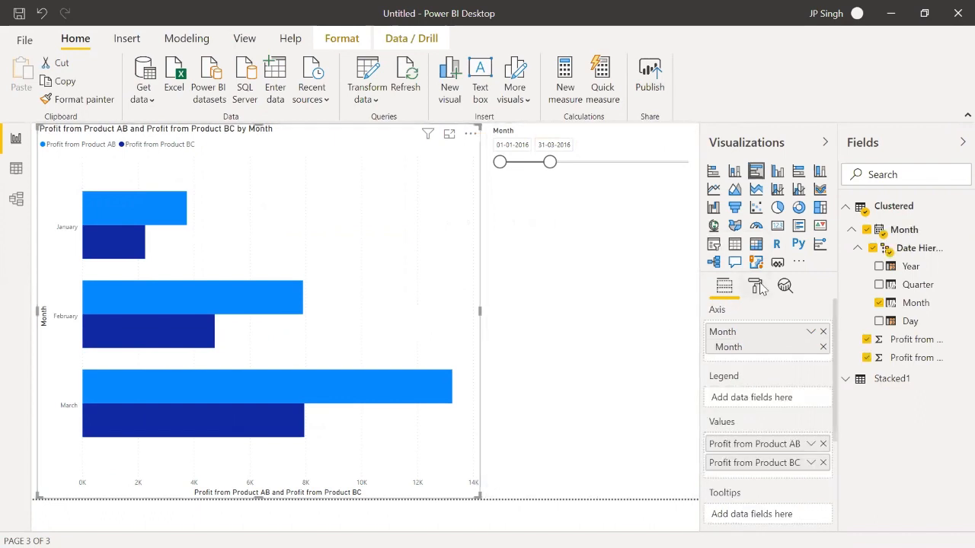
pyautogui.click(759, 287)
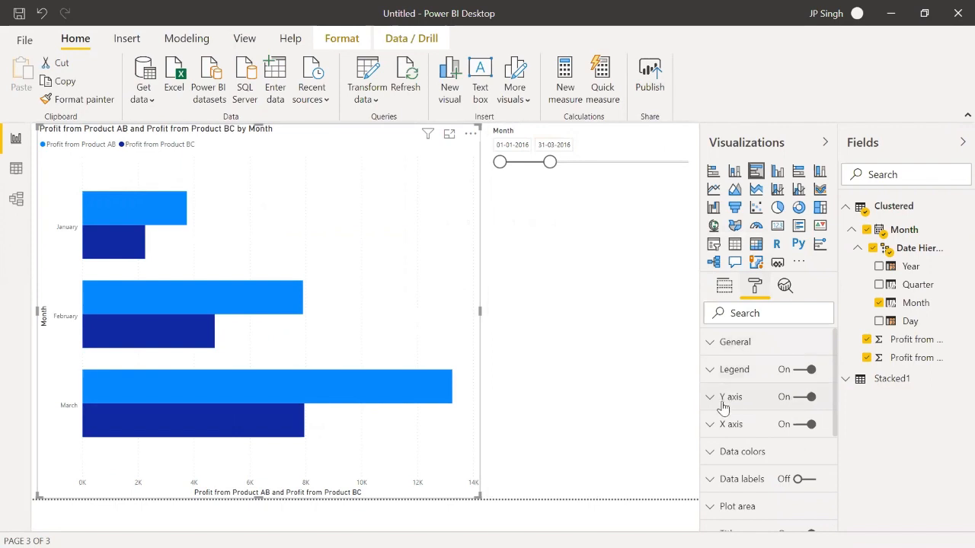
pyautogui.click(794, 425)
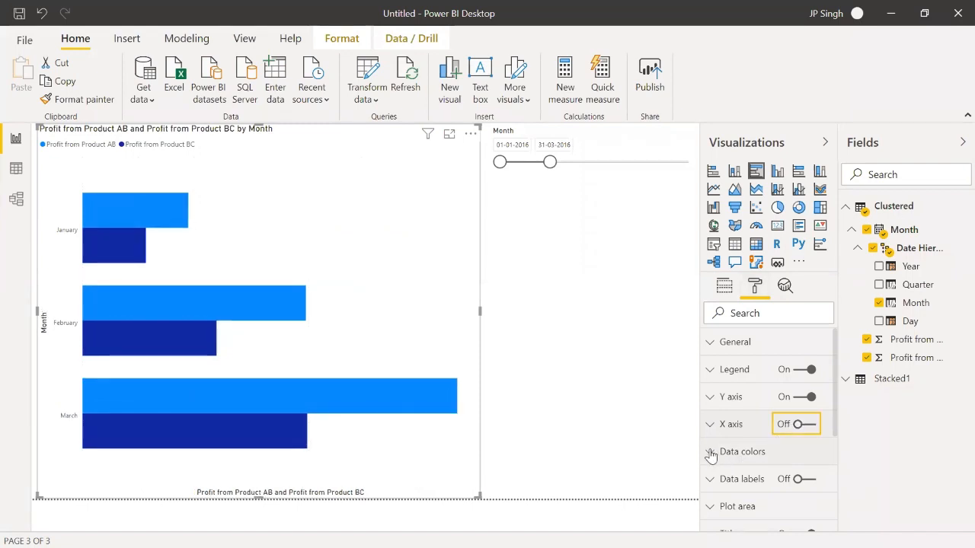
pyautogui.click(710, 452)
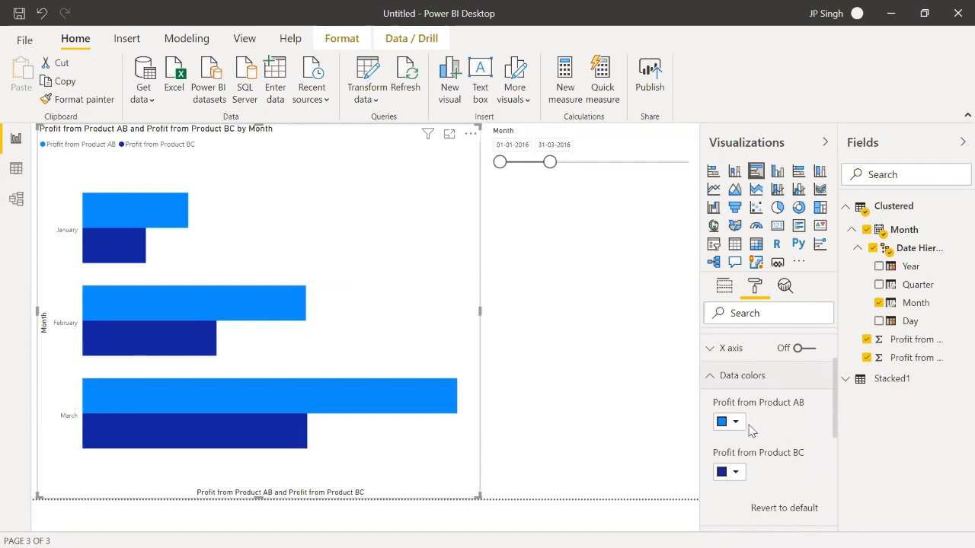
# - Turn on data labels for the clustered bar chart and set their position to Inside end
pyautogui.scroll(-2, 750, 431)
pyautogui.scroll(-2, 751, 435)
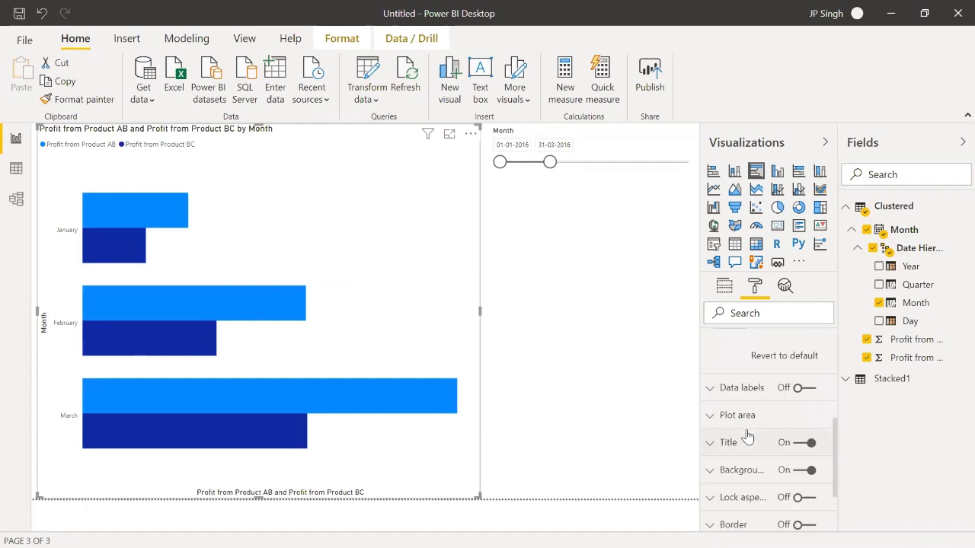
pyautogui.click(808, 389)
pyautogui.click(723, 389)
pyautogui.scroll(-1, 775, 452)
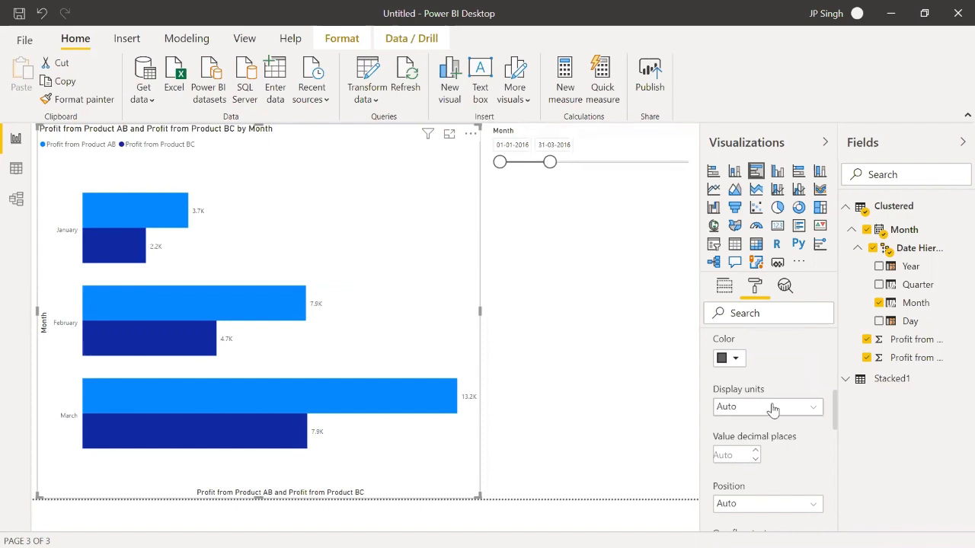
pyautogui.scroll(-1, 775, 449)
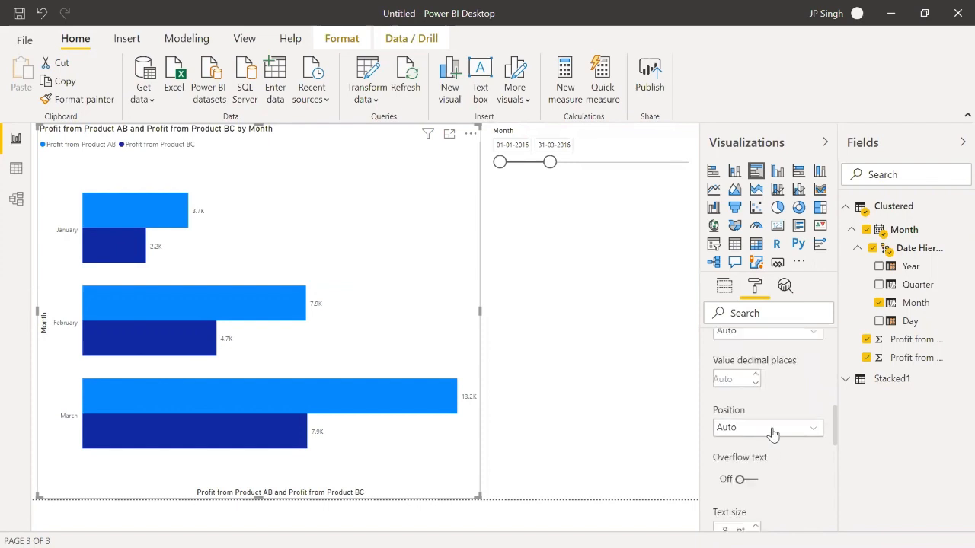
pyautogui.click(773, 430)
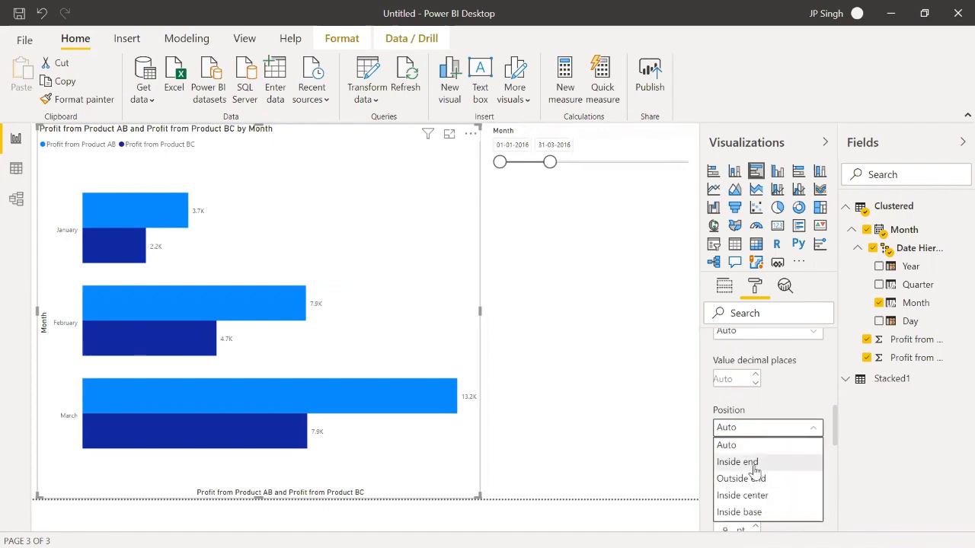
pyautogui.click(758, 466)
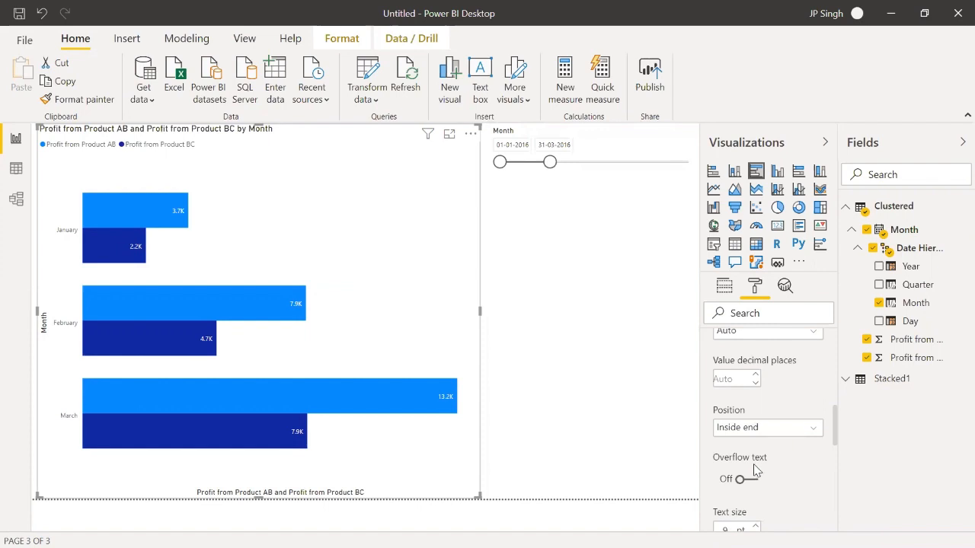
# - Increase the text size of the bar chart's data labels to 20 pt
pyautogui.scroll(-3, 755, 466)
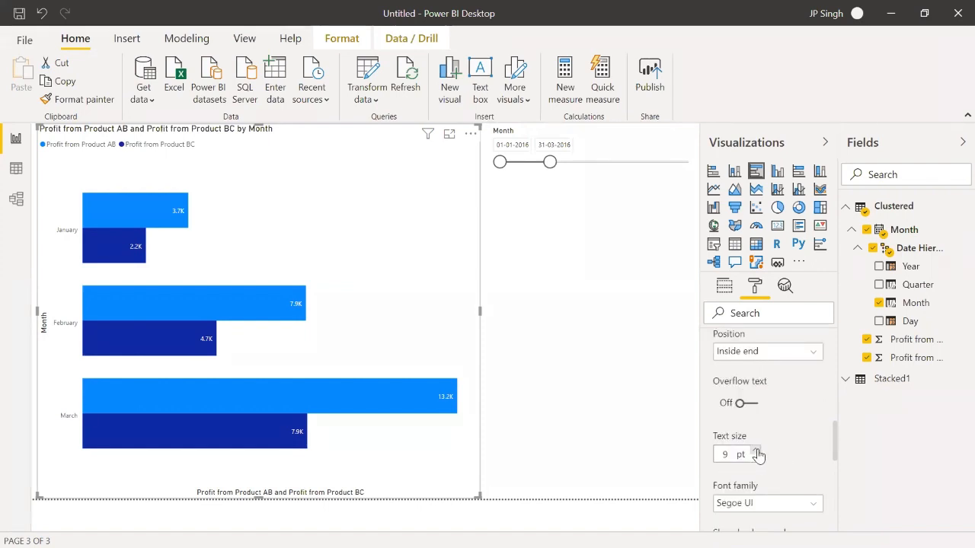
pyautogui.click(757, 451)
pyautogui.click(757, 451)
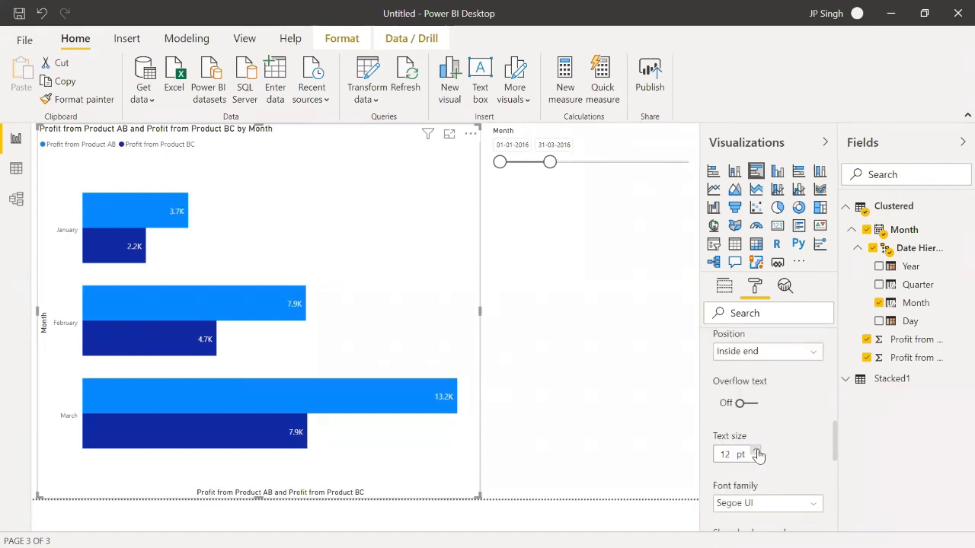
pyautogui.click(758, 451)
pyautogui.click(757, 452)
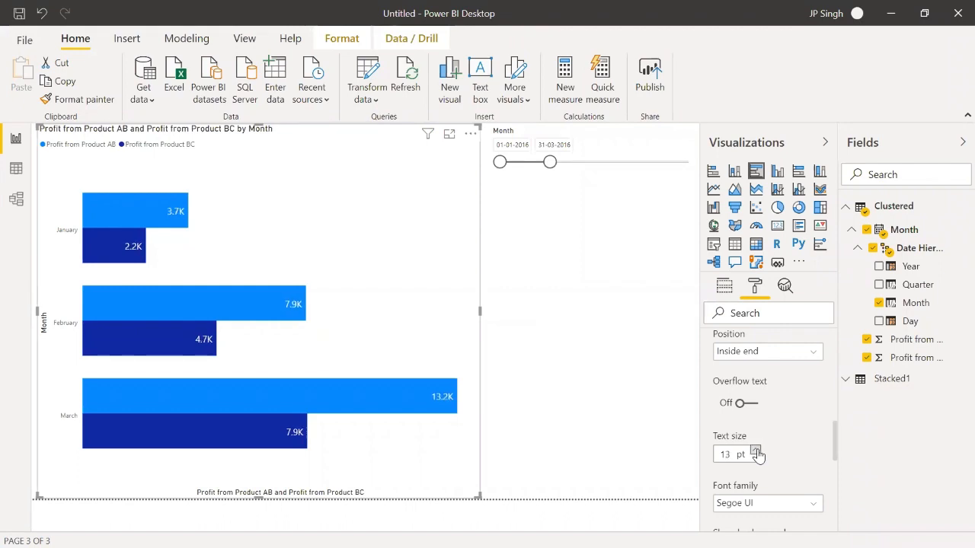
pyautogui.click(757, 452)
pyautogui.click(757, 452)
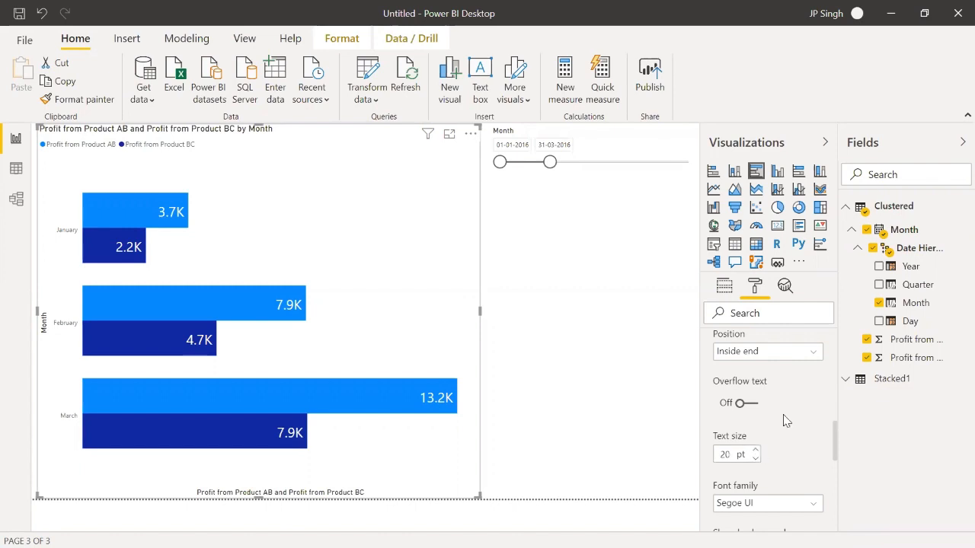
# - Highlight January in the bar chart and clear the highlight, keeping the chart selected
pyautogui.click(68, 232)
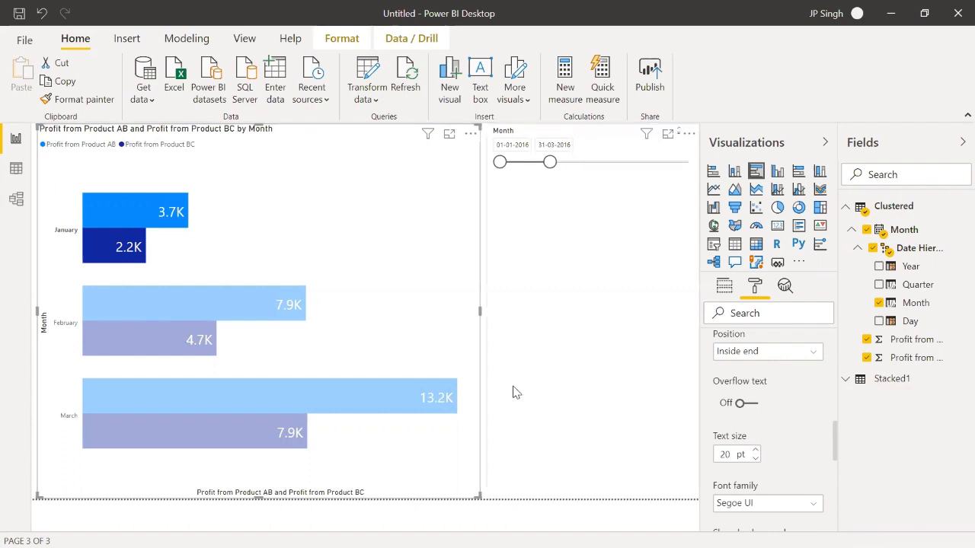
pyautogui.click(501, 274)
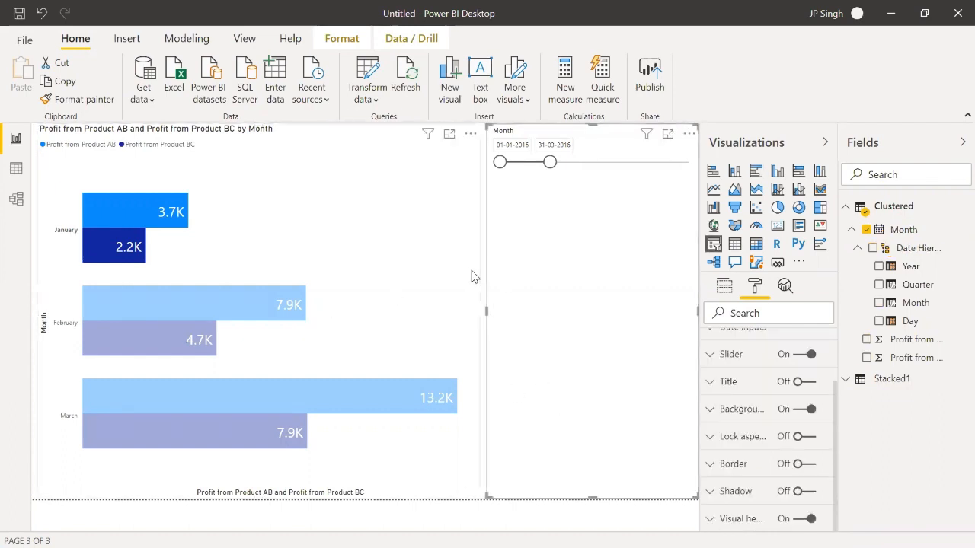
pyautogui.click(428, 458)
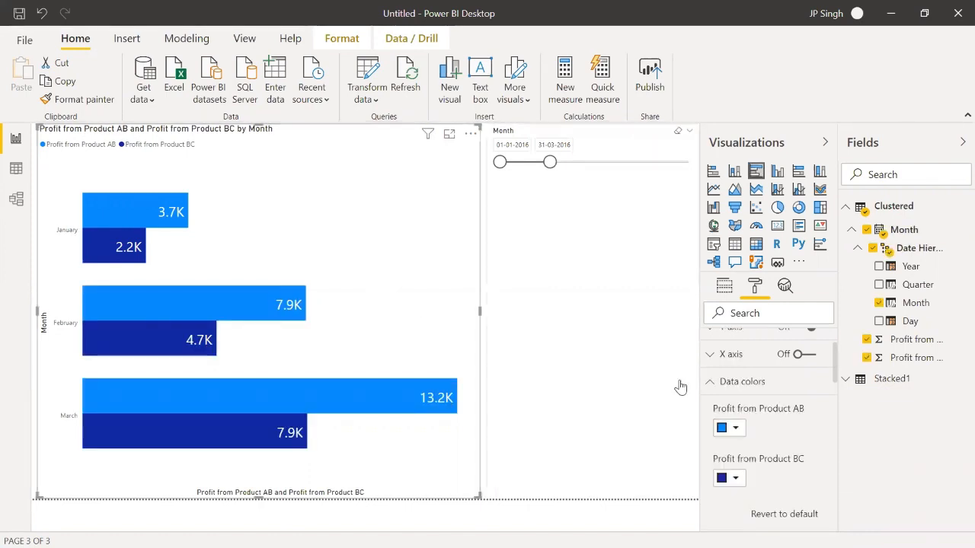
# - Look through the bar chart's remaining format settings, from data labels down to the visual header
pyautogui.scroll(-4, 757, 411)
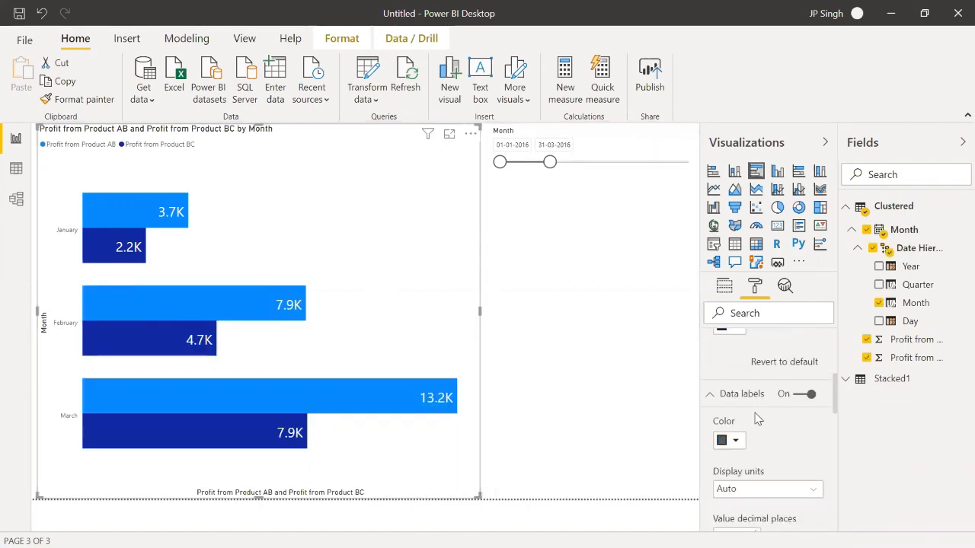
pyautogui.scroll(-2, 752, 472)
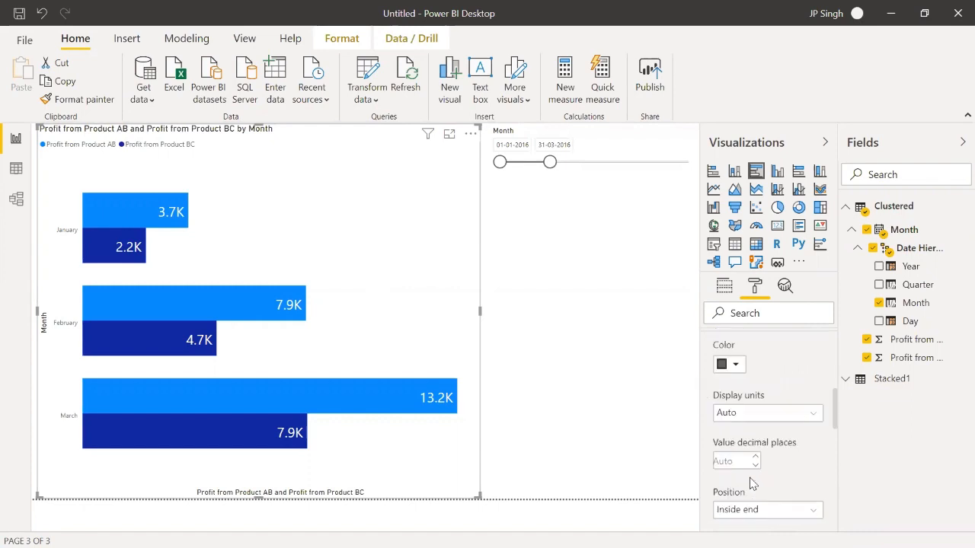
pyautogui.scroll(-4, 752, 476)
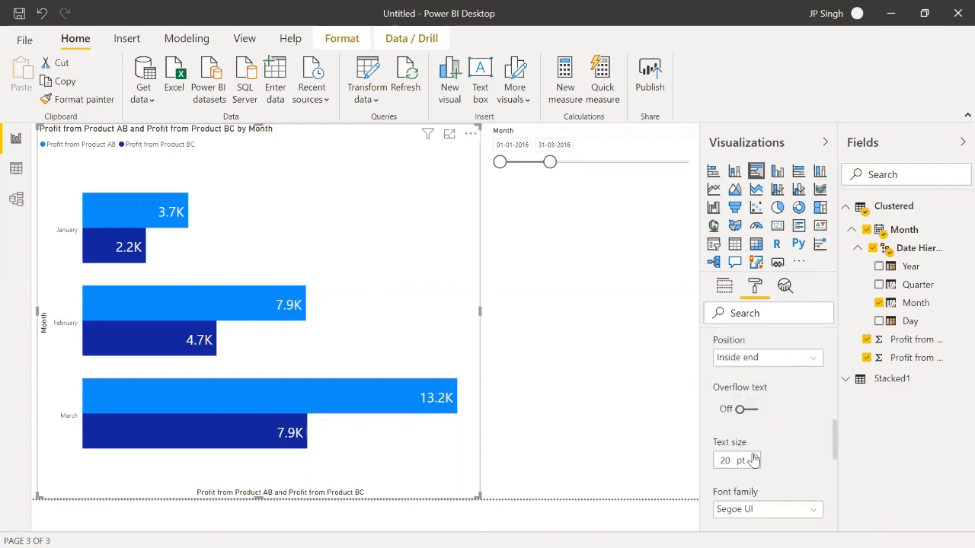
pyautogui.scroll(-4, 773, 442)
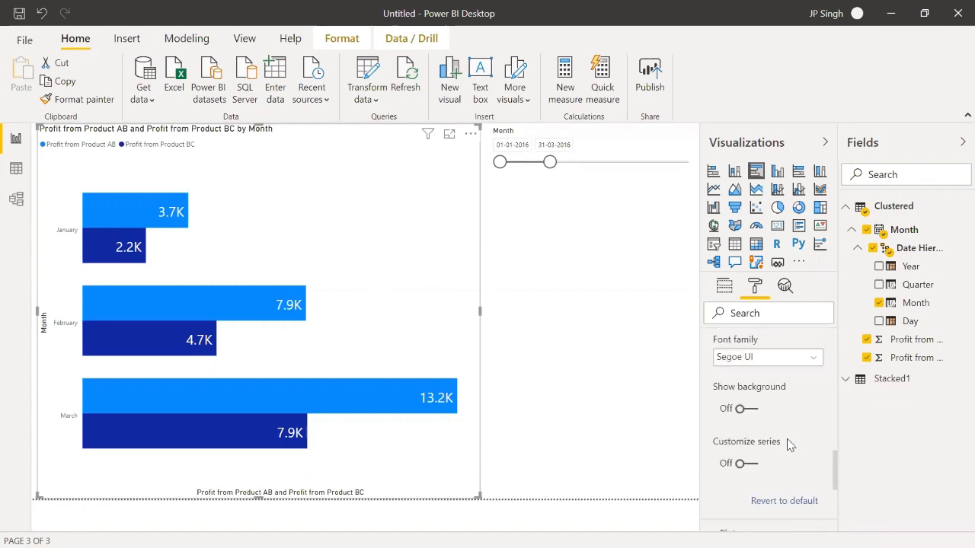
pyautogui.scroll(-4, 777, 448)
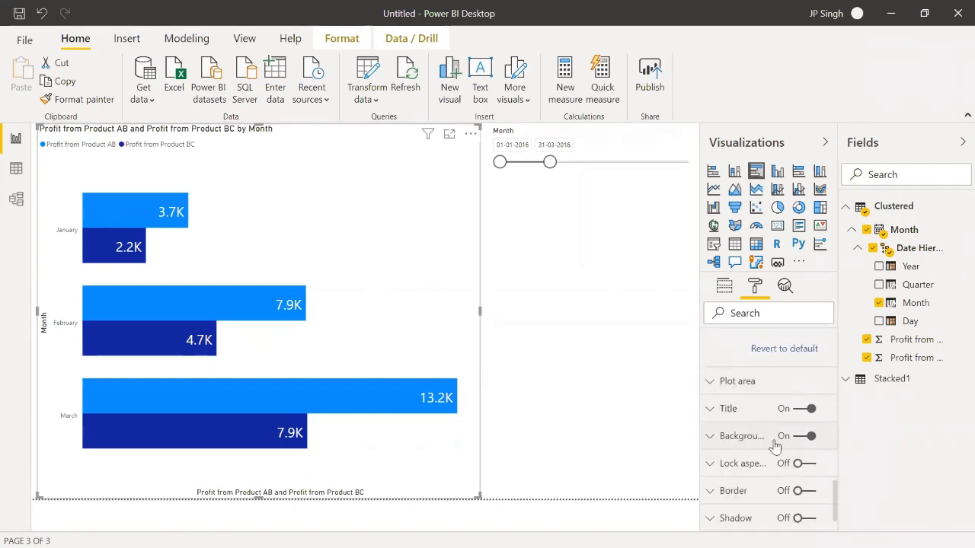
pyautogui.scroll(-1, 765, 440)
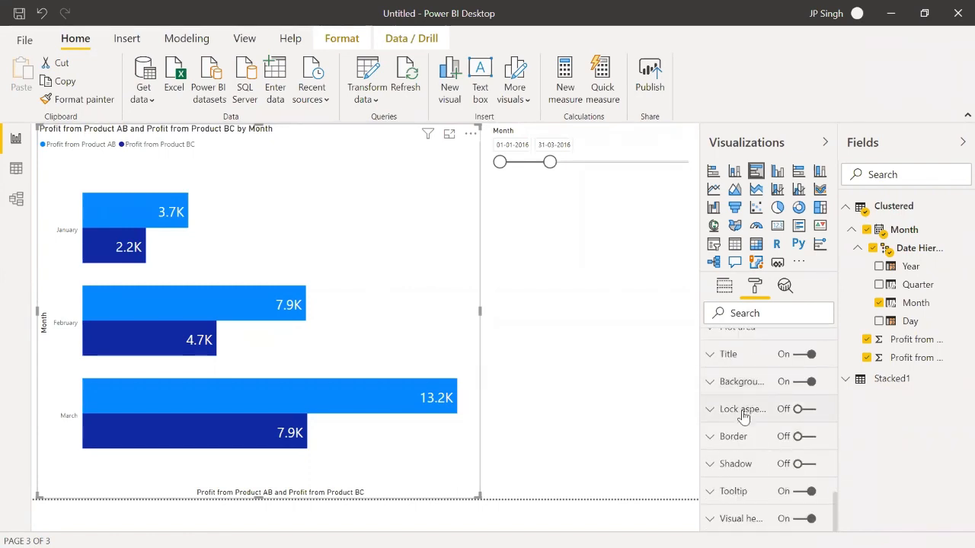
pyautogui.scroll(6, 743, 419)
pyautogui.scroll(3, 740, 426)
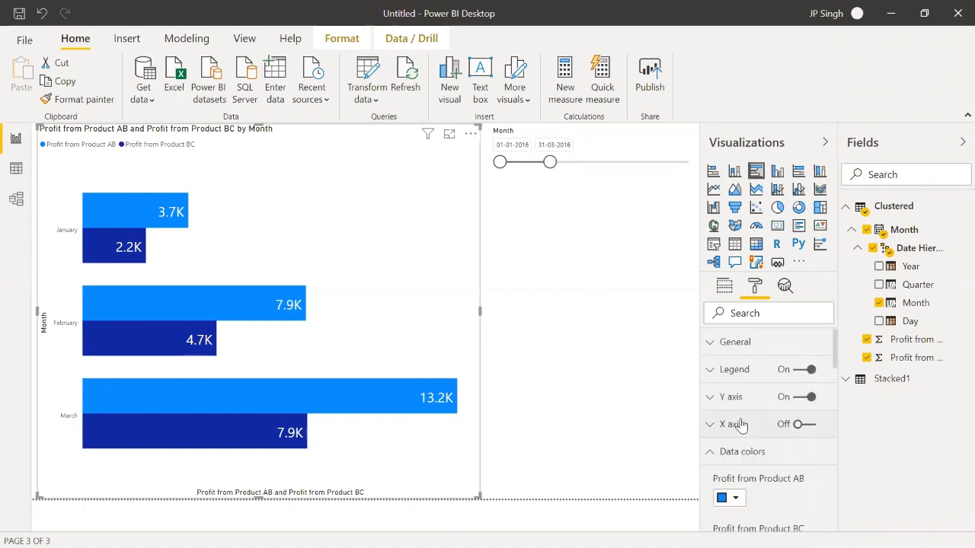
pyautogui.click(243, 524)
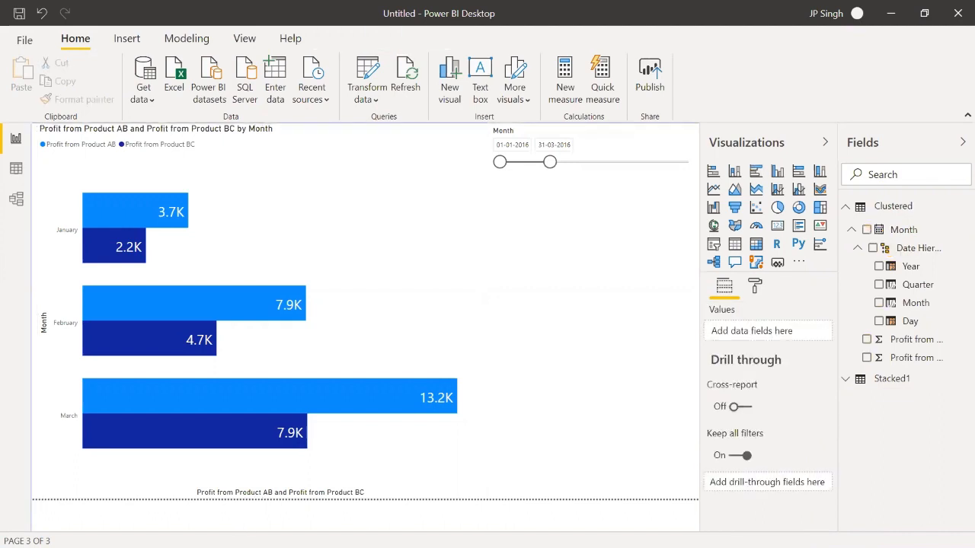
pyautogui.click(925, 16)
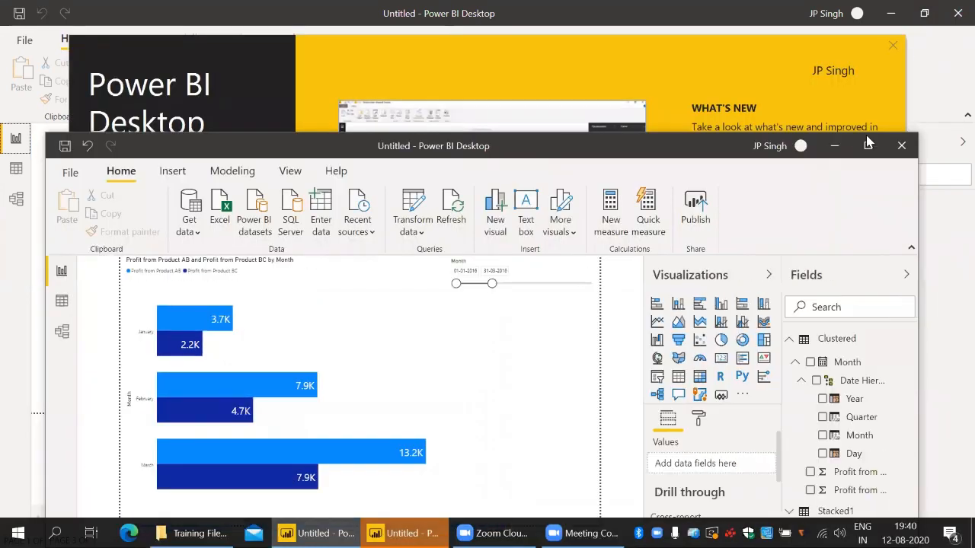
pyautogui.click(869, 148)
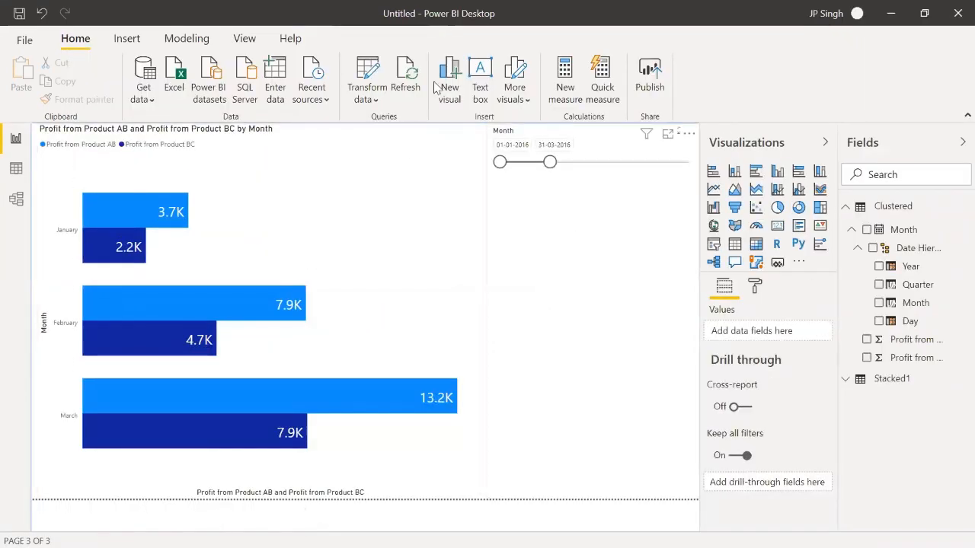
pyautogui.click(245, 38)
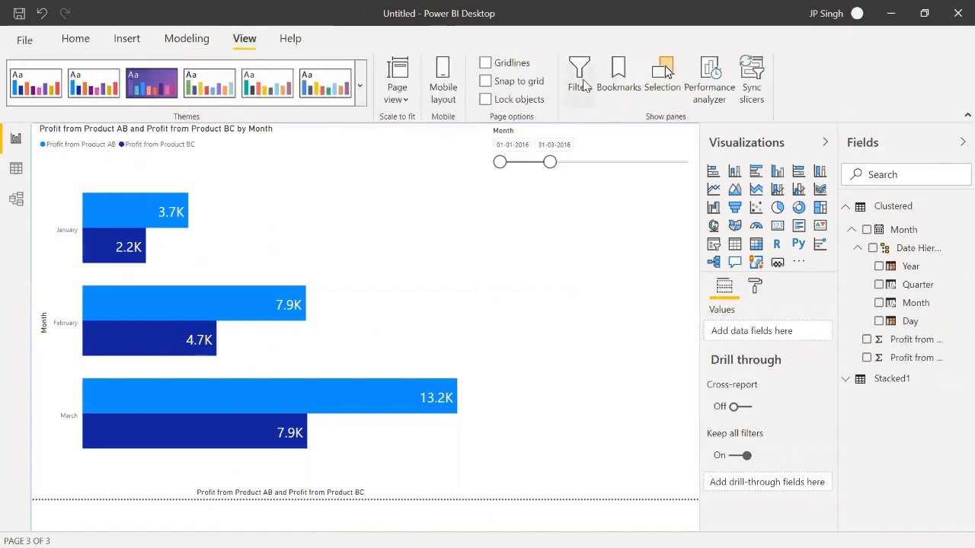
pyautogui.click(581, 80)
pyautogui.click(581, 81)
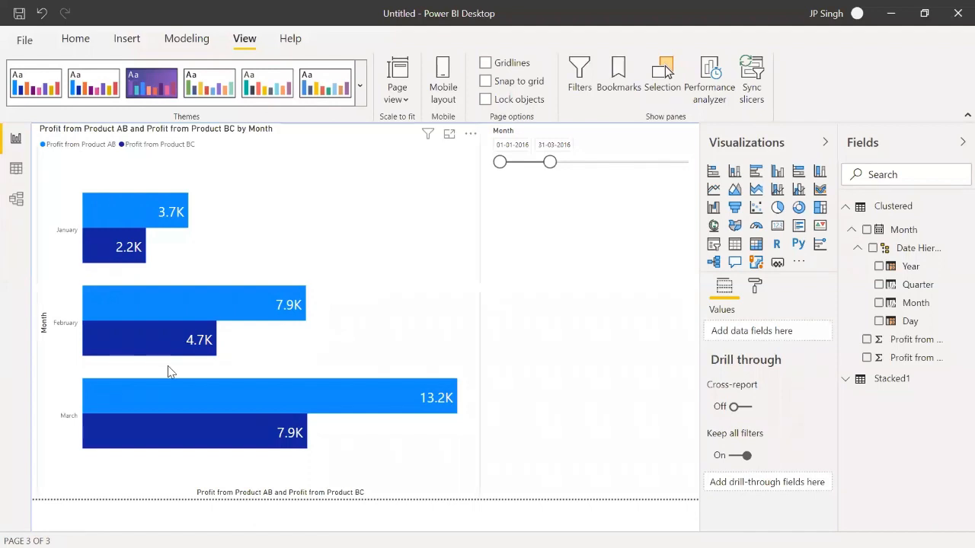
# - Add a blank report page and insert a clustered column chart enlarged to fill it
pyautogui.click(134, 40)
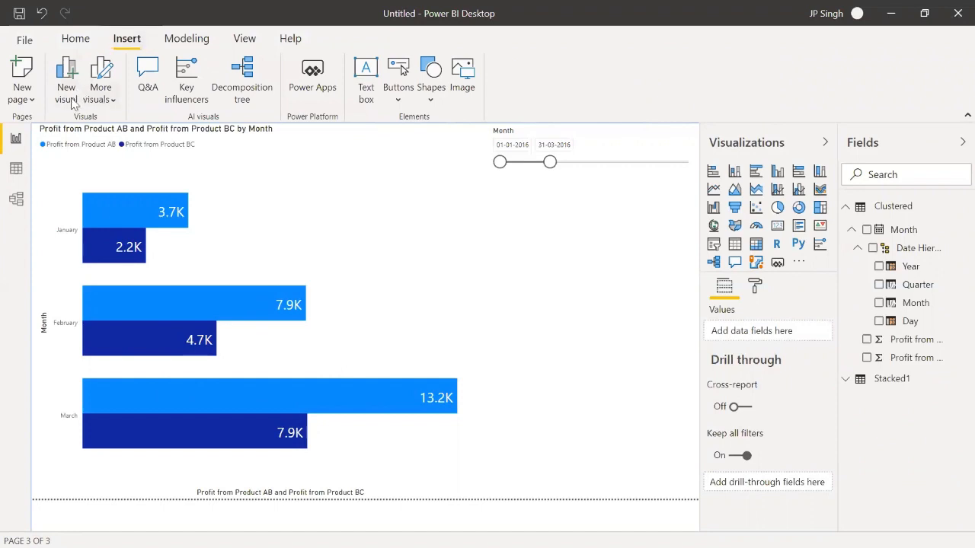
pyautogui.click(31, 100)
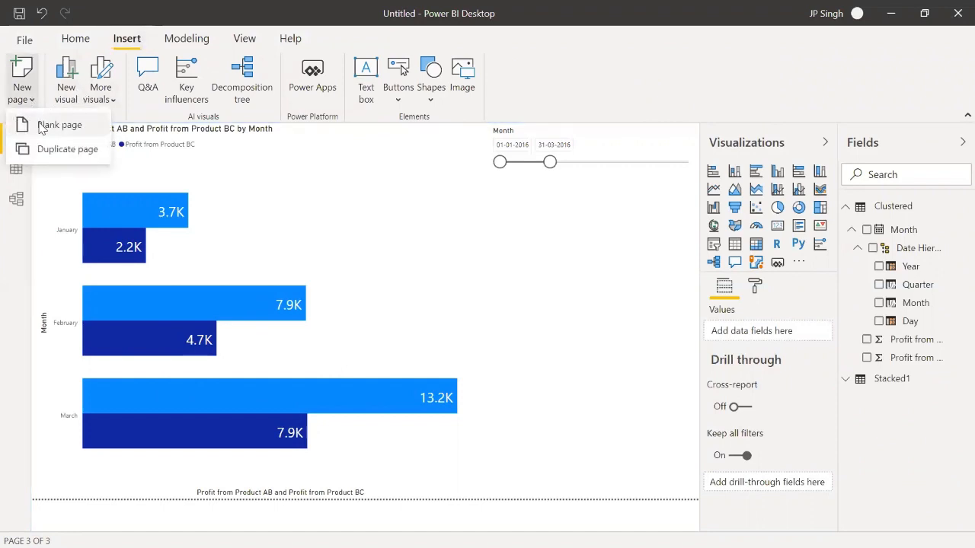
pyautogui.click(42, 128)
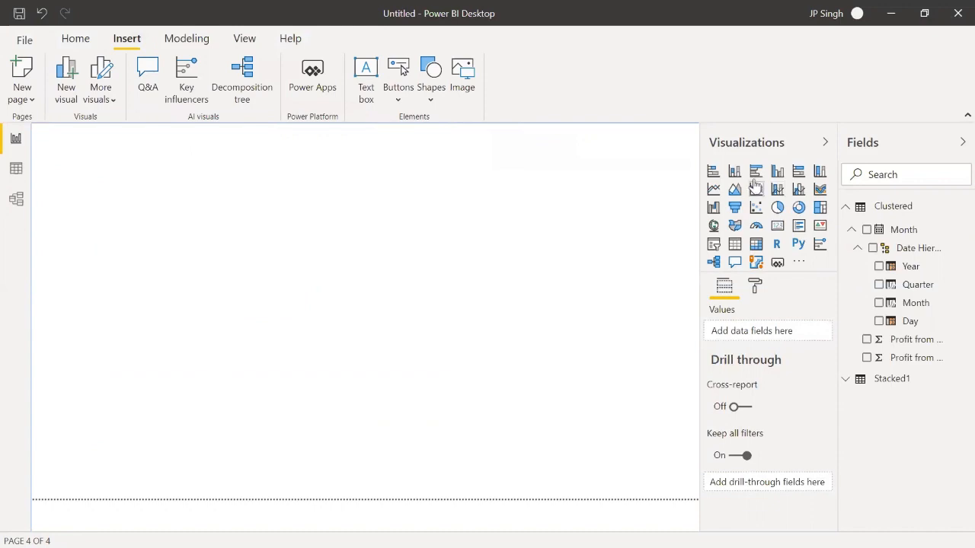
pyautogui.click(777, 174)
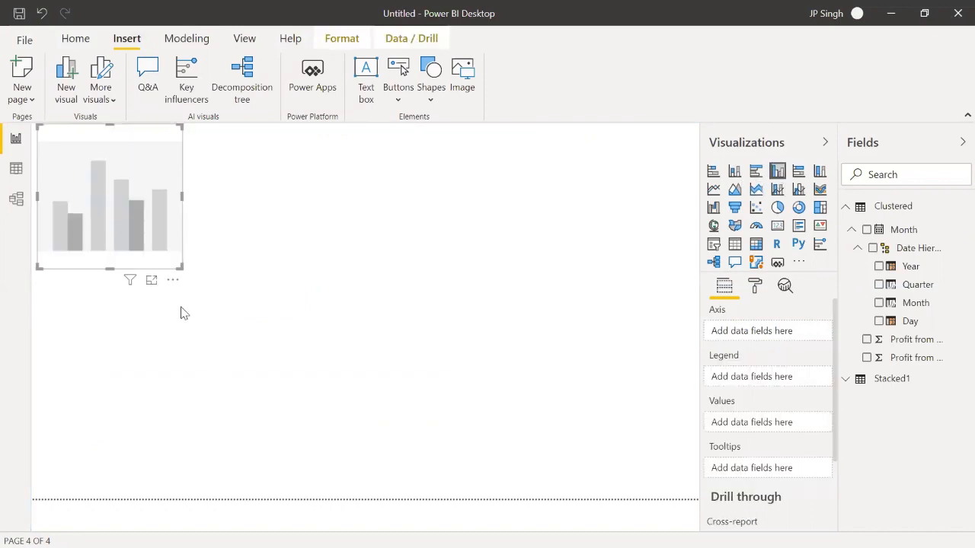
pyautogui.moveTo(288, 334); pyautogui.dragTo(693, 499)
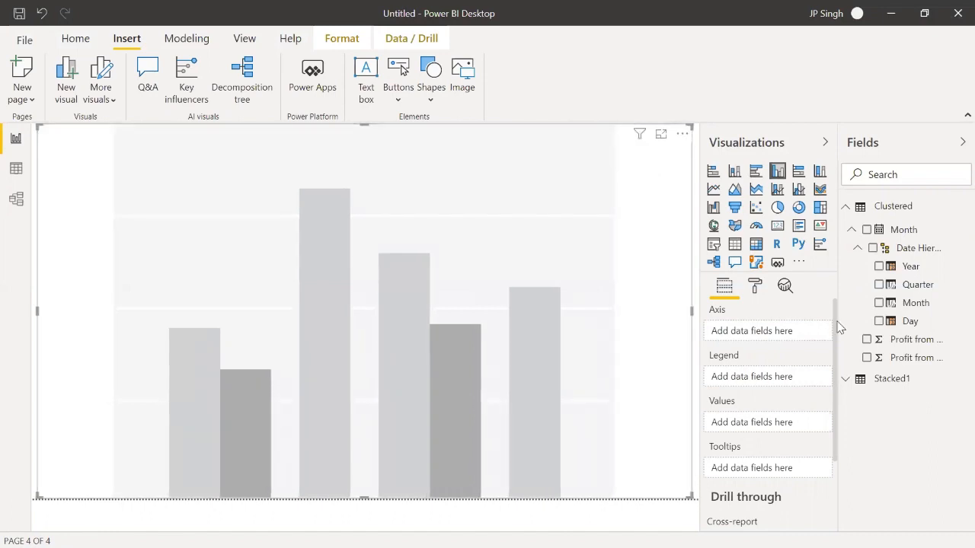
# - Put the Clustered table's Month field on the column chart's axis and remove Year, Quarter and Day, leaving only the Month level
pyautogui.moveTo(910, 238); pyautogui.dragTo(772, 340)
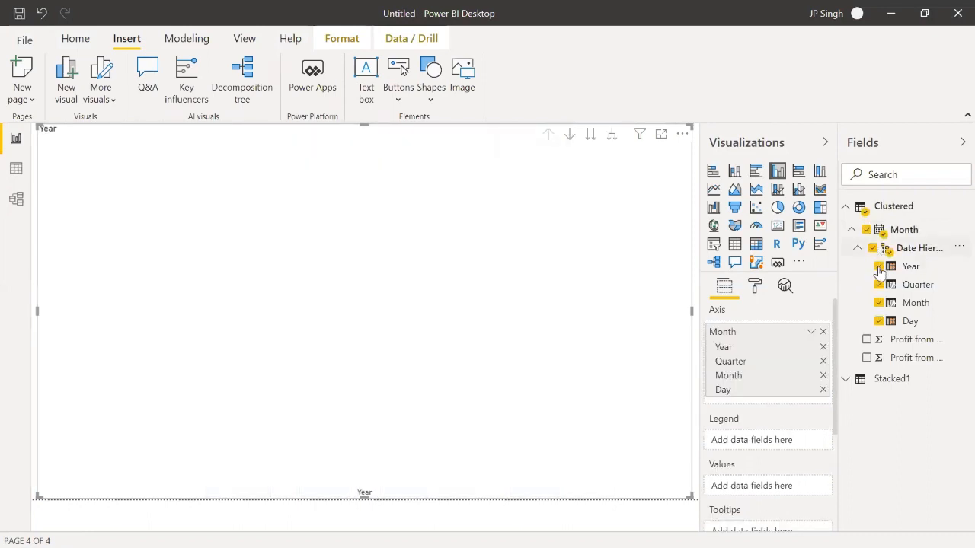
pyautogui.click(823, 347)
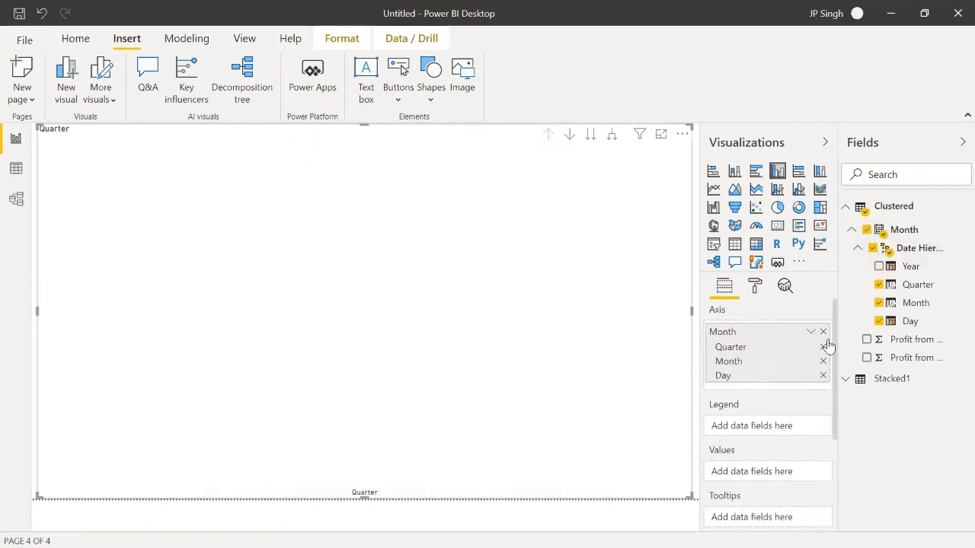
pyautogui.click(822, 347)
pyautogui.click(823, 362)
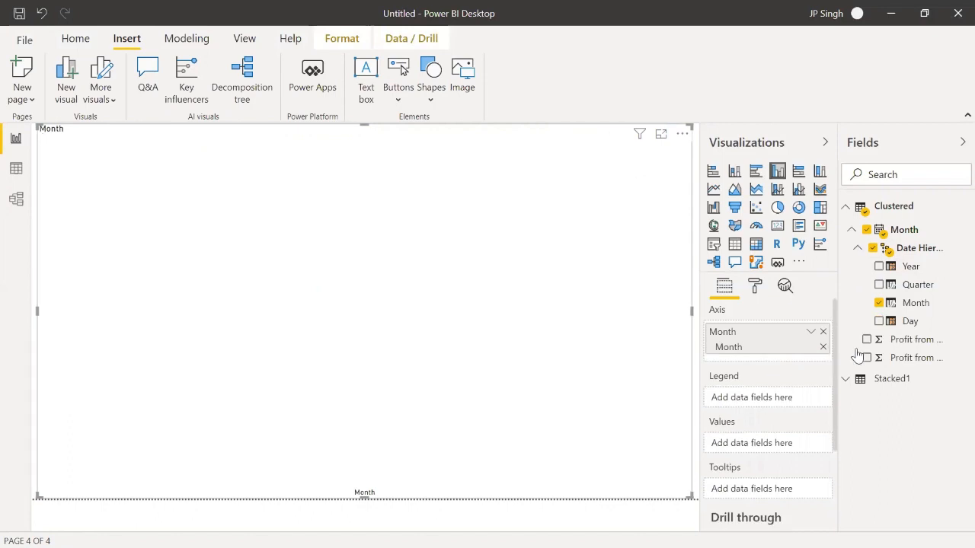
# - Add Profit from Product AB and Profit from Product BC as the column chart's values
pyautogui.click(852, 232)
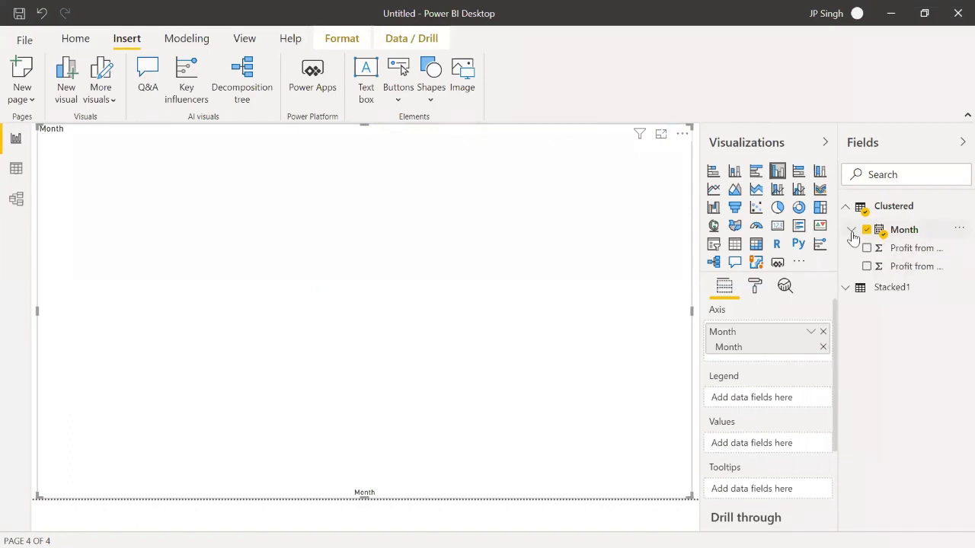
pyautogui.moveTo(910, 248); pyautogui.dragTo(766, 449)
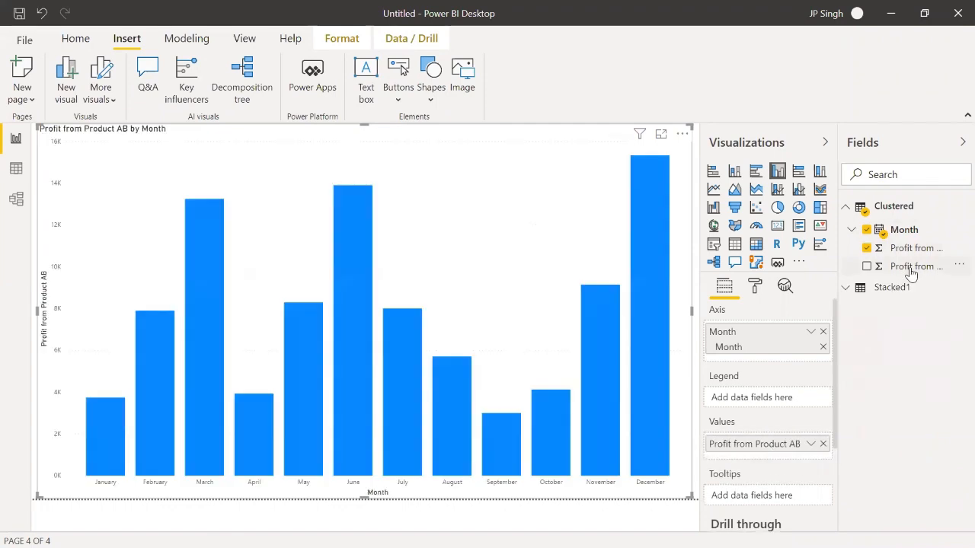
pyautogui.moveTo(914, 268); pyautogui.dragTo(782, 464)
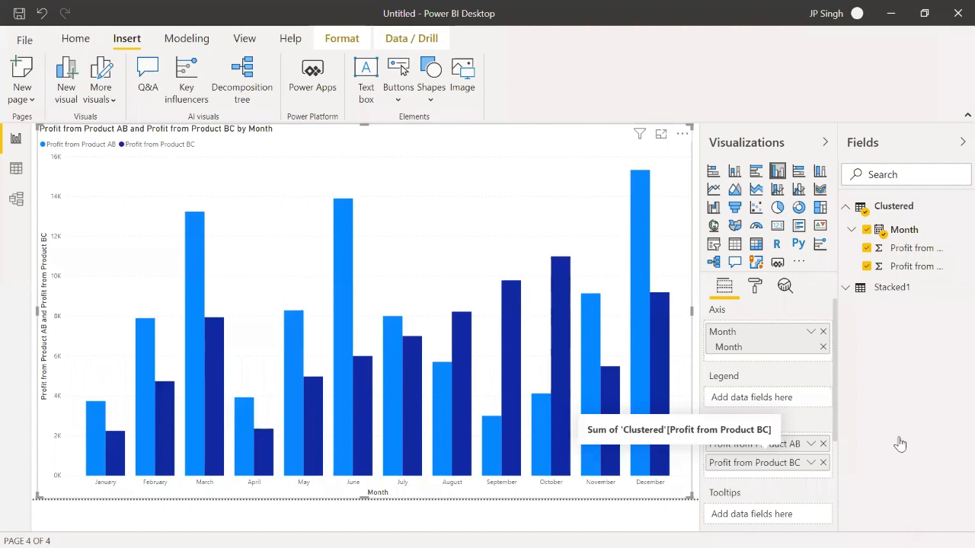
# - Close the current report and dismiss the start screen of the other, blank report
pyautogui.click(952, 19)
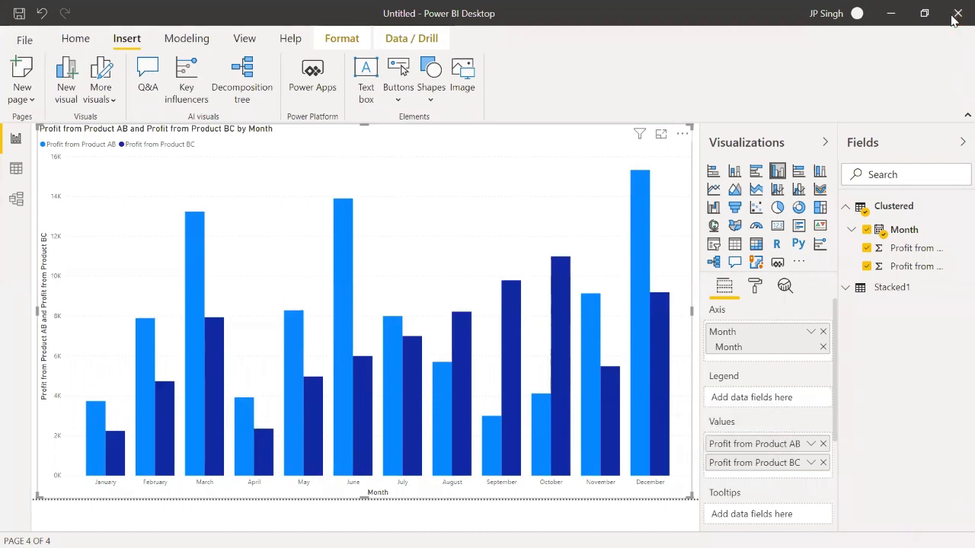
pyautogui.click(576, 305)
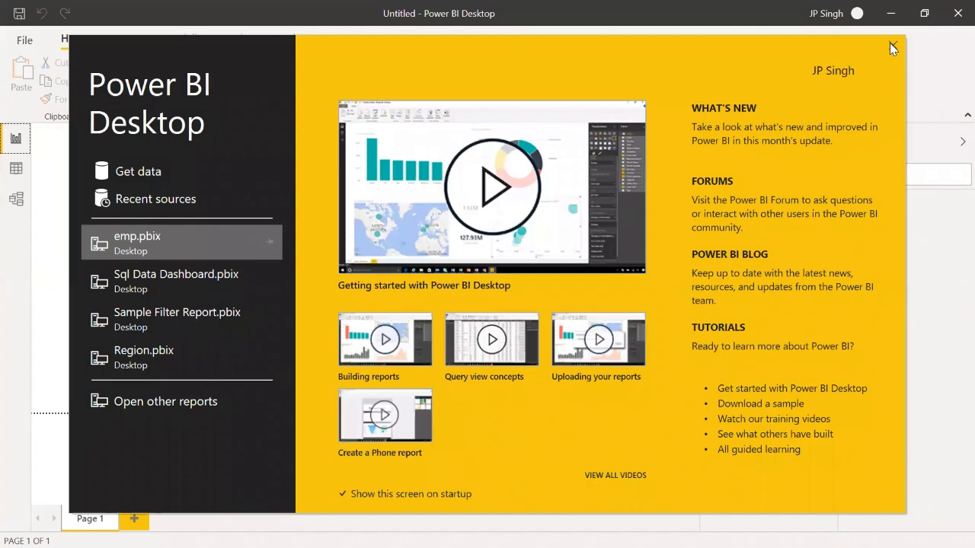
pyautogui.click(892, 46)
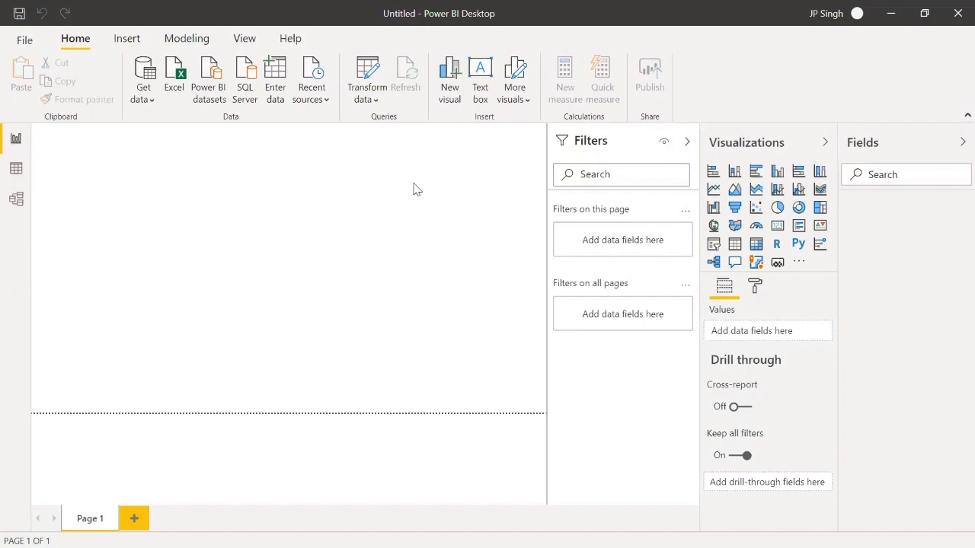
# - Import the Clustered table from the Excel workbook 02 Clustered Column & Bar.xlsx and load it into the report
pyautogui.click(143, 99)
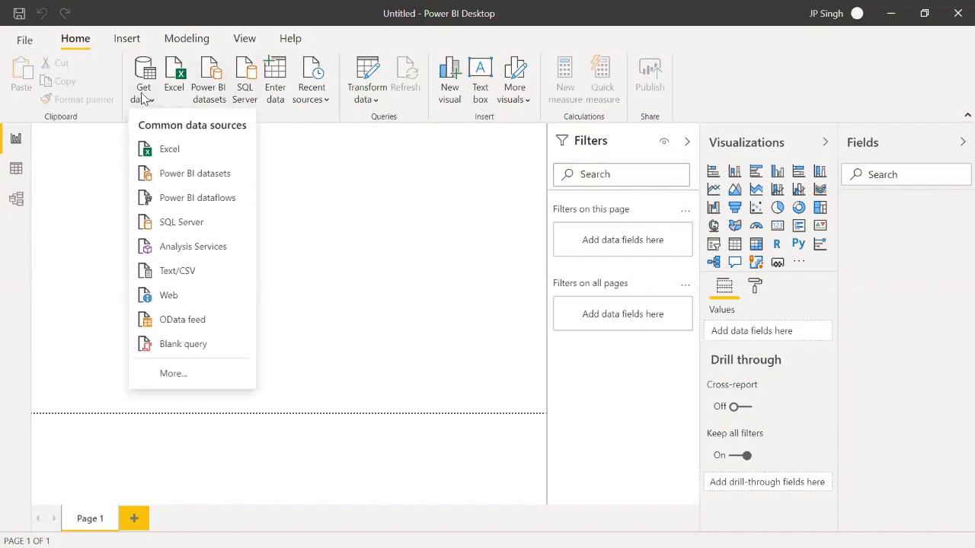
pyautogui.click(168, 150)
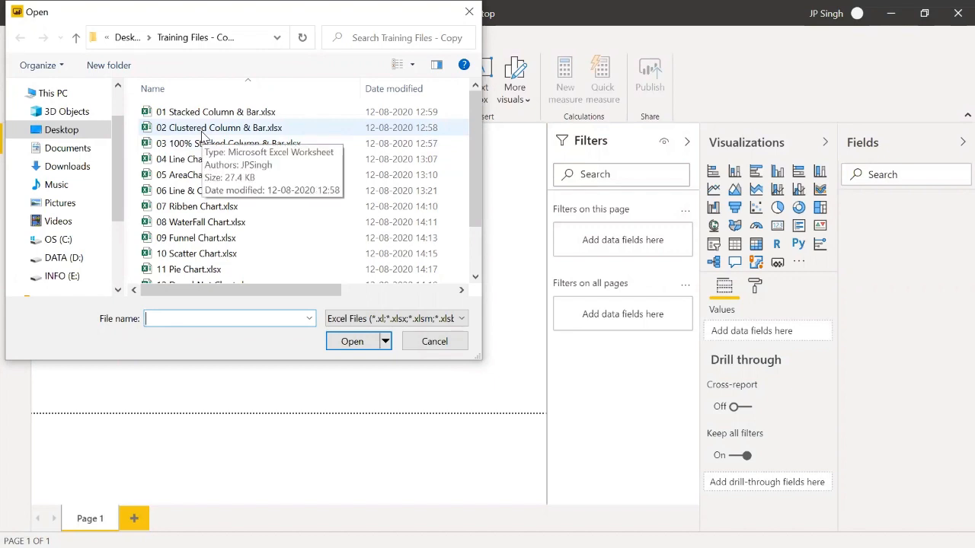
pyautogui.doubleClick(203, 130)
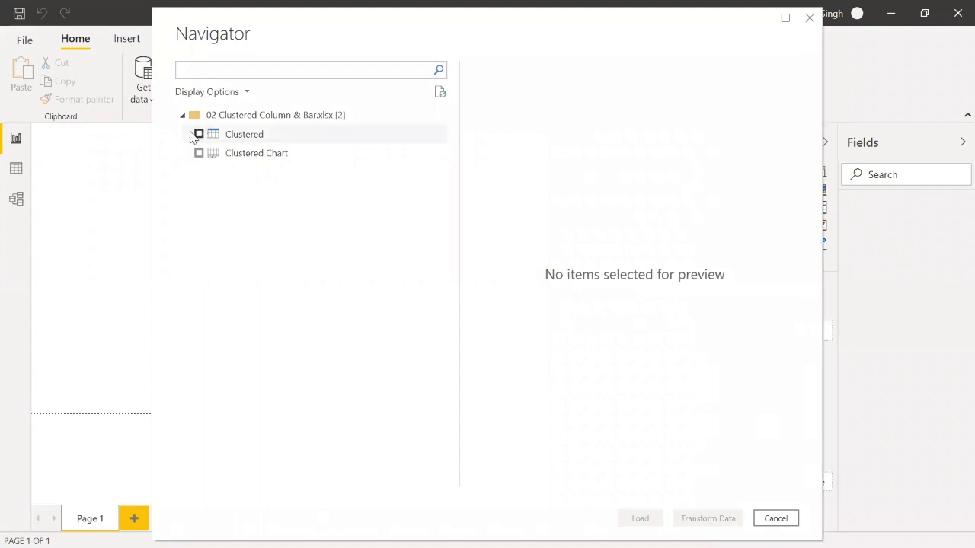
pyautogui.click(195, 137)
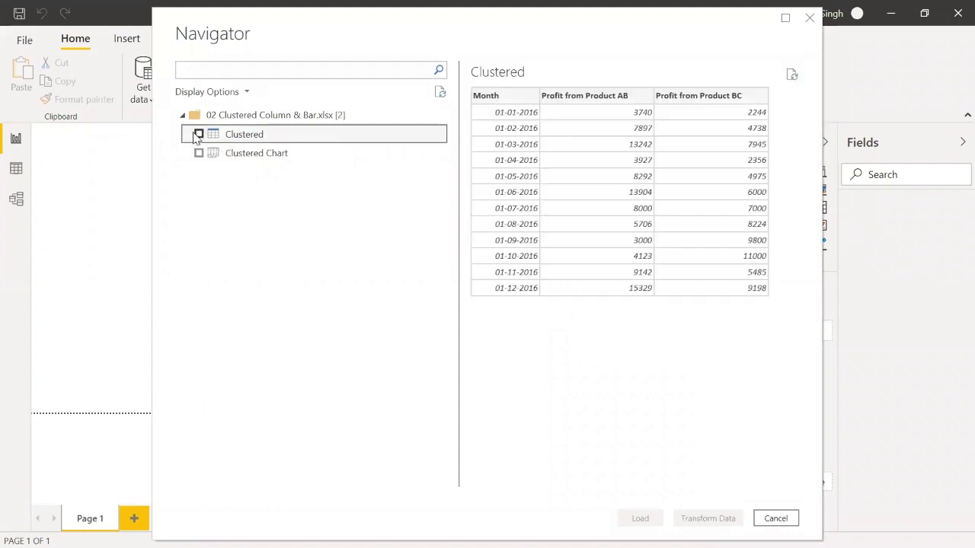
pyautogui.click(198, 135)
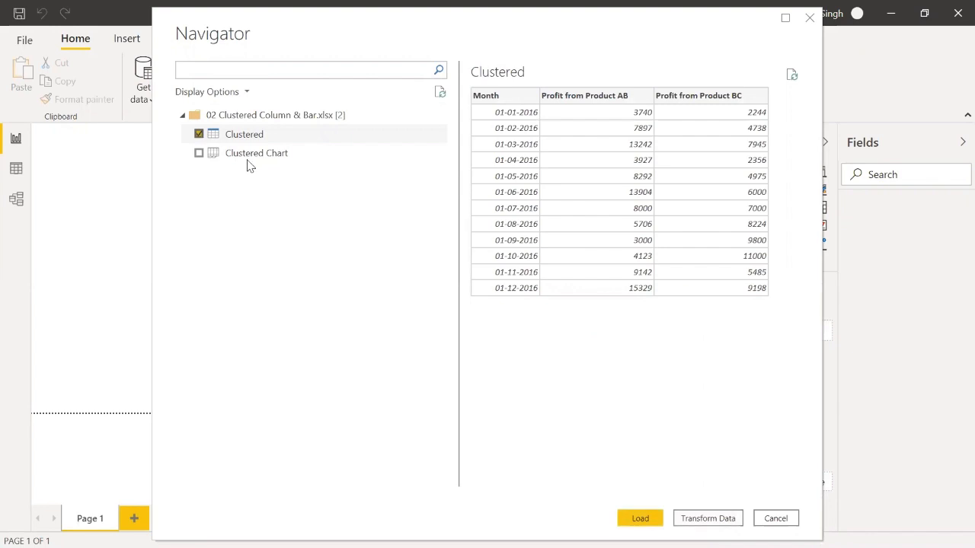
pyautogui.click(646, 520)
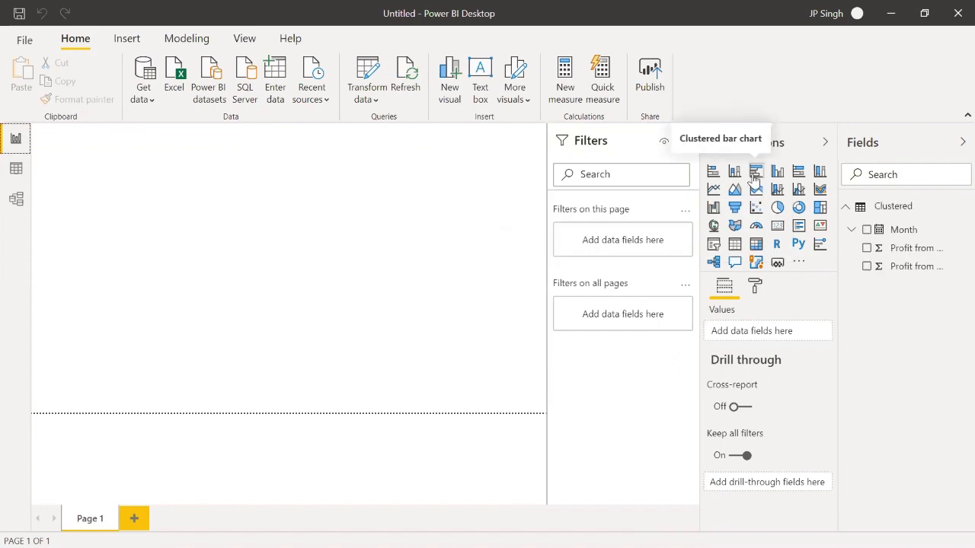
# - Build a clustered bar chart filling the page, with Month on the axis and Profit from Product AB and Profit from Product BC as values
pyautogui.click(755, 173)
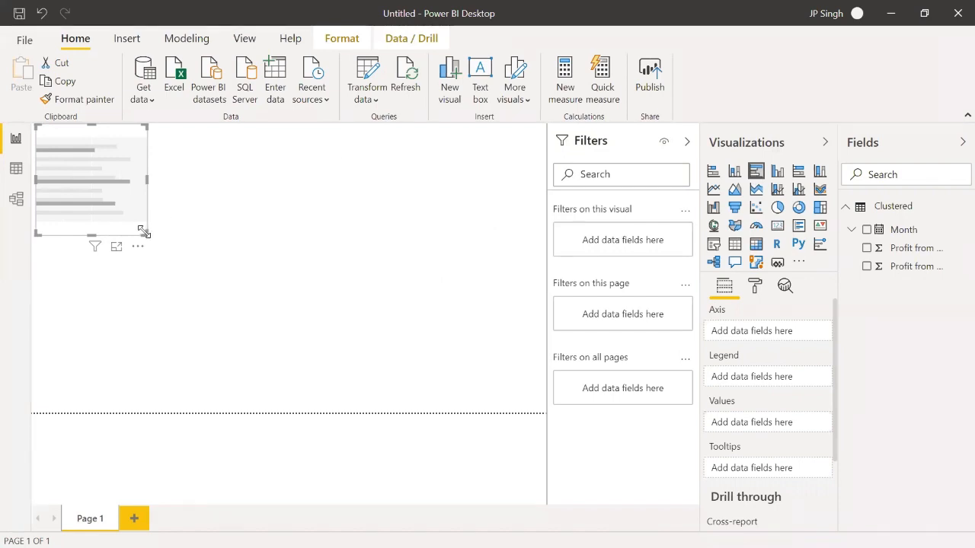
pyautogui.moveTo(143, 233); pyautogui.dragTo(543, 410)
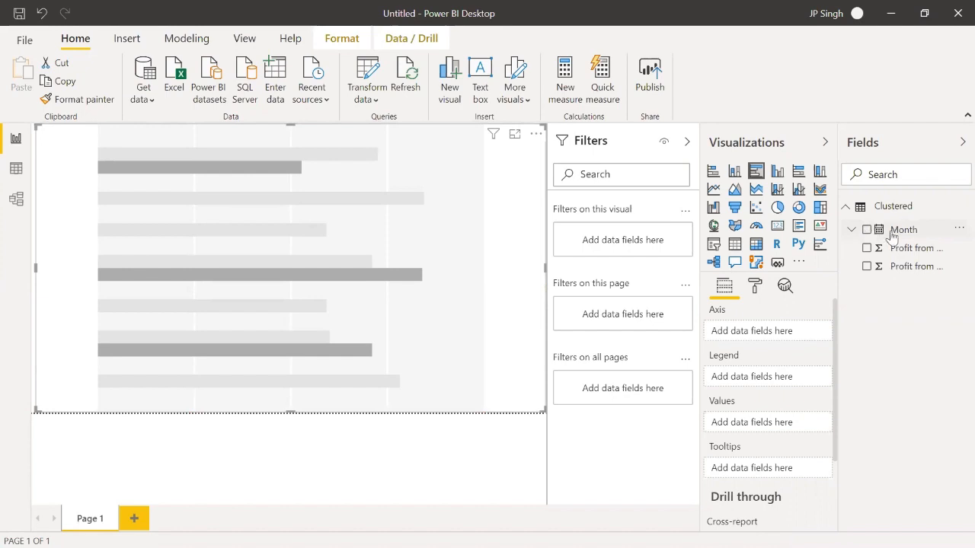
pyautogui.moveTo(899, 236); pyautogui.dragTo(773, 324)
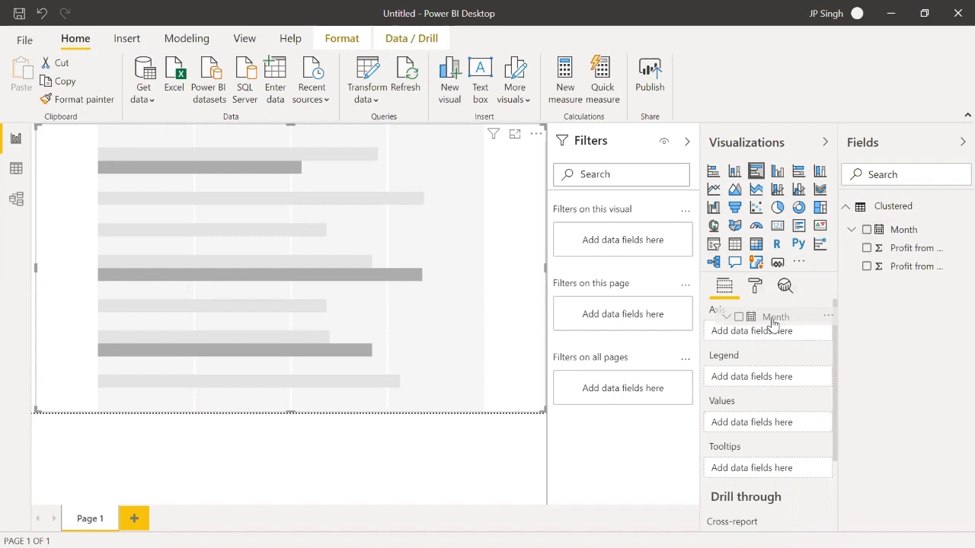
pyautogui.moveTo(773, 324); pyautogui.dragTo(764, 332)
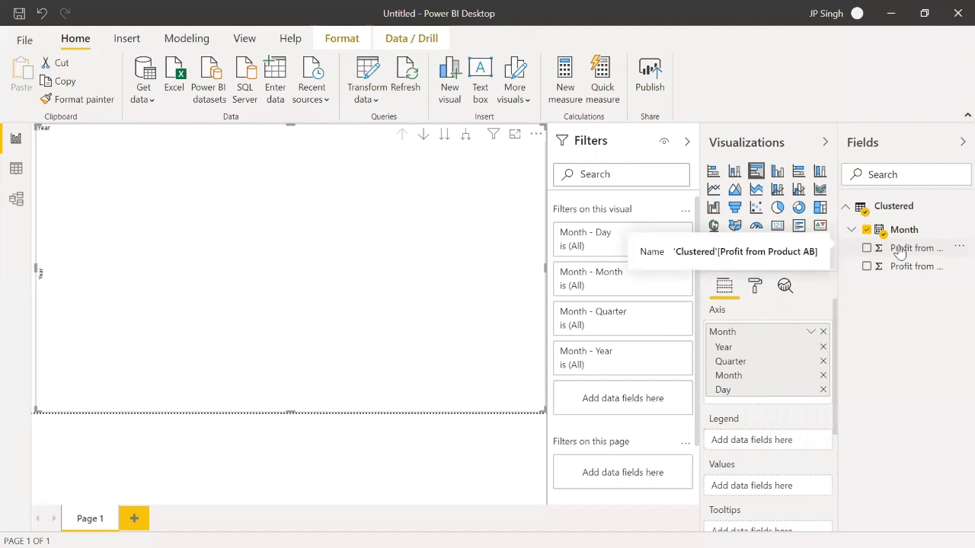
pyautogui.moveTo(819, 389); pyautogui.dragTo(760, 486)
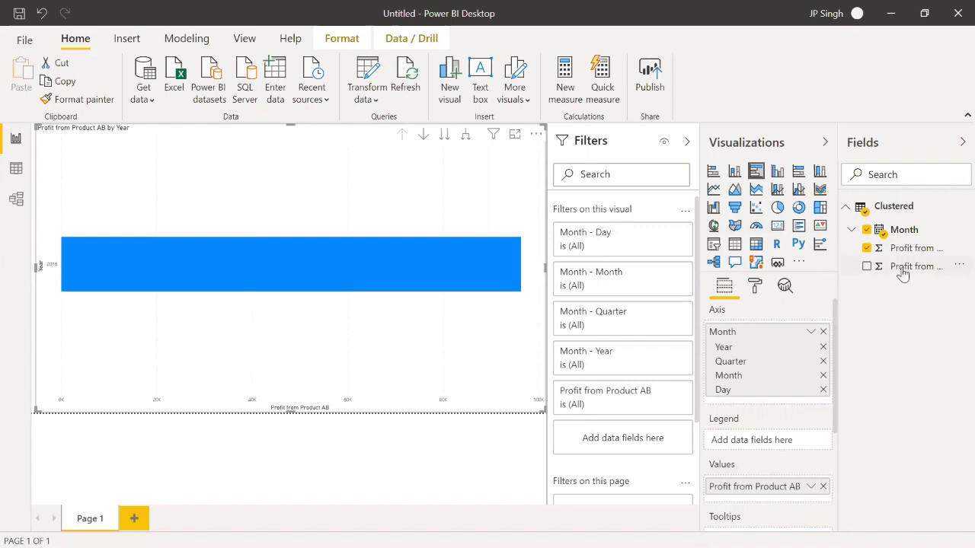
pyautogui.moveTo(904, 272); pyautogui.dragTo(766, 494)
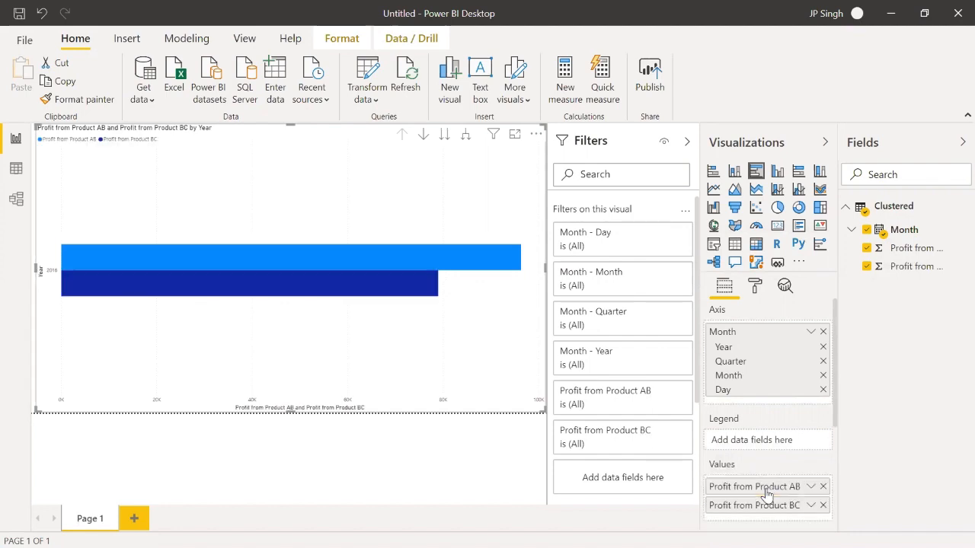
# - Remove Day, Year and Quarter from the bar chart's axis hierarchy, leaving only the Month level
pyautogui.click(823, 389)
pyautogui.click(822, 347)
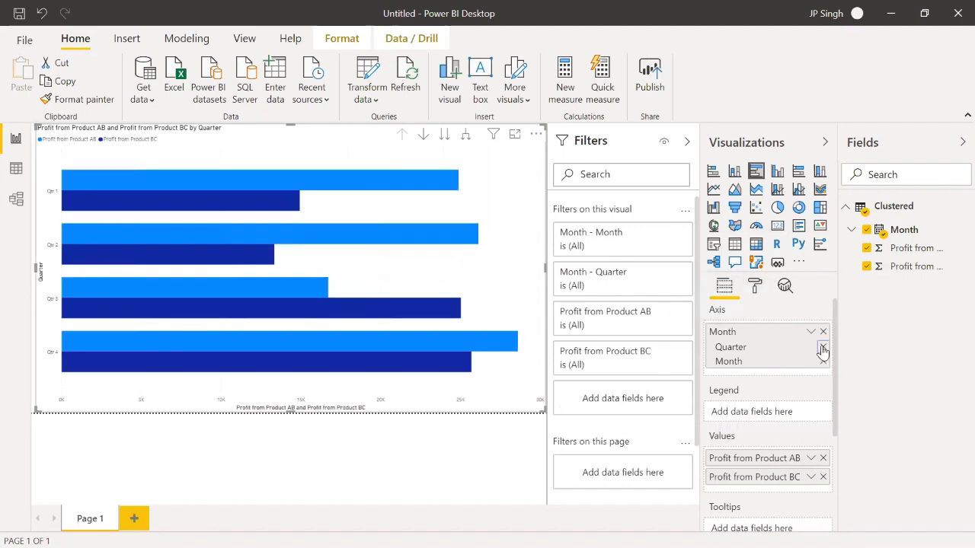
pyautogui.click(822, 348)
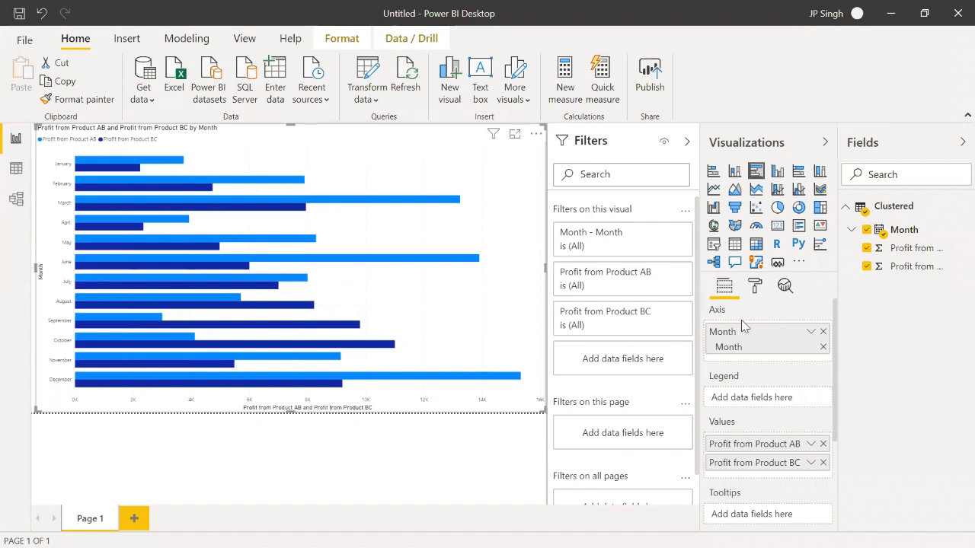
pyautogui.scroll(-3, 751, 371)
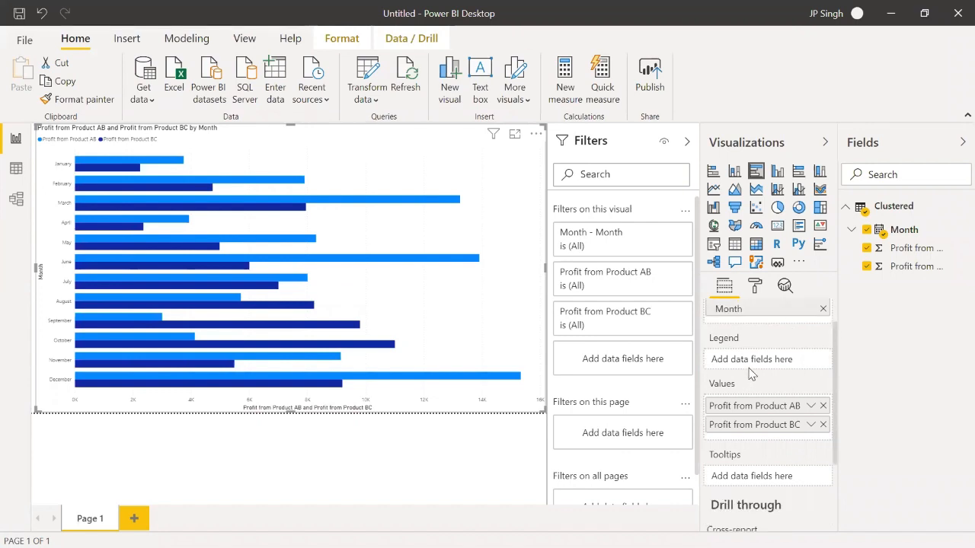
pyautogui.scroll(3, 751, 371)
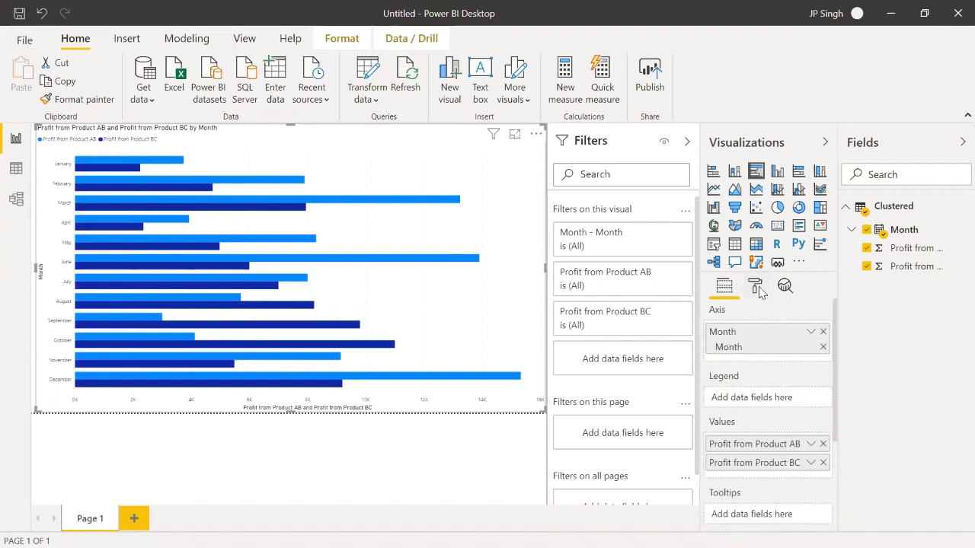
# - Examine the bar chart's General formatting settings, including position, size and alt text, and the X axis options
pyautogui.click(756, 288)
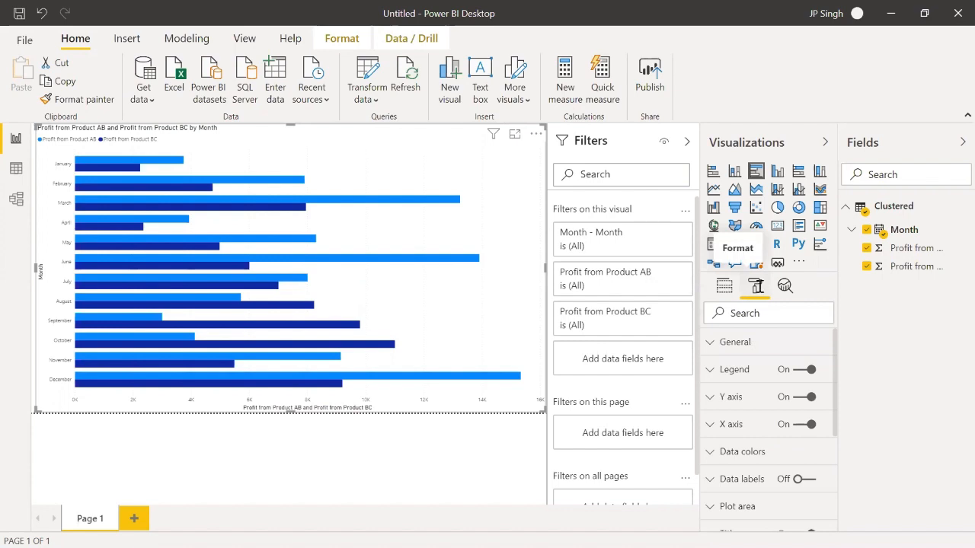
pyautogui.click(711, 349)
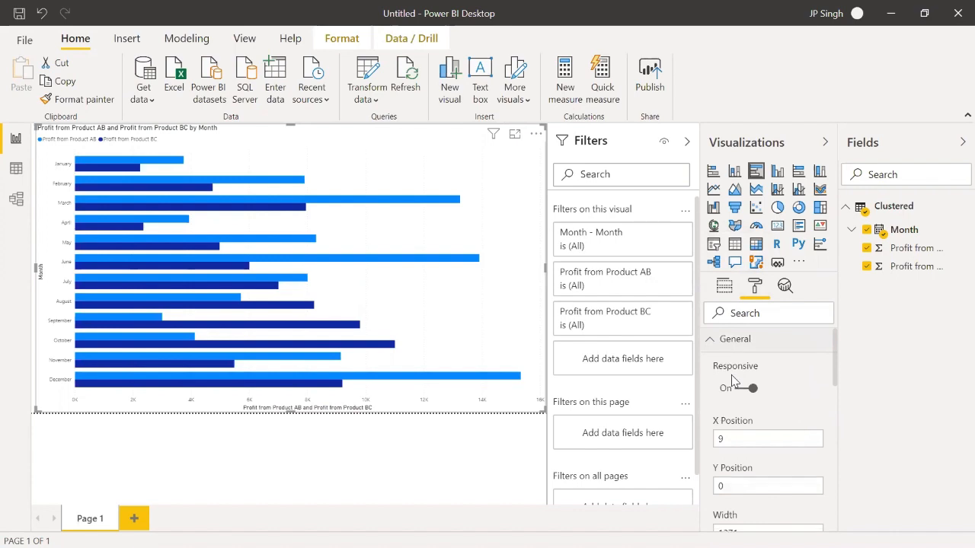
pyautogui.scroll(-3, 732, 380)
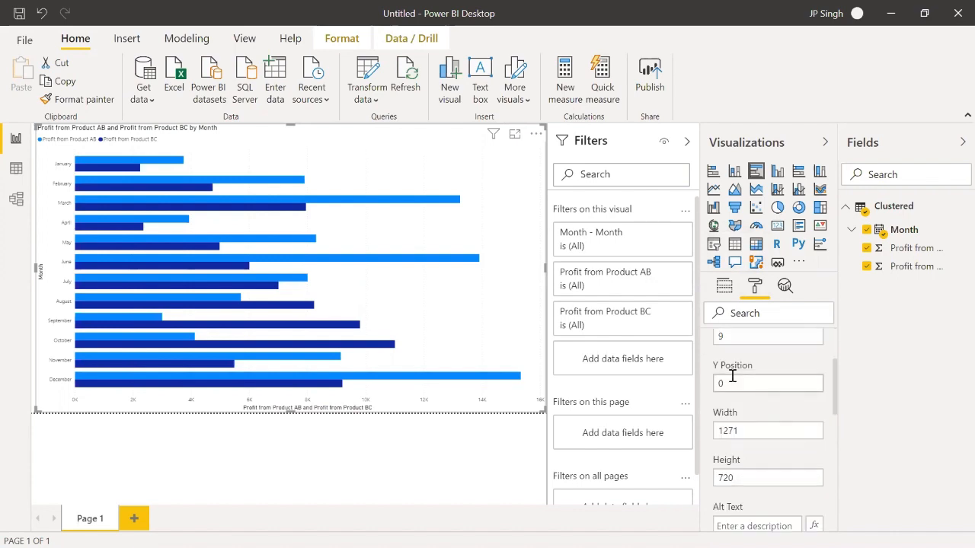
pyautogui.scroll(-1, 732, 376)
pyautogui.scroll(-3, 732, 375)
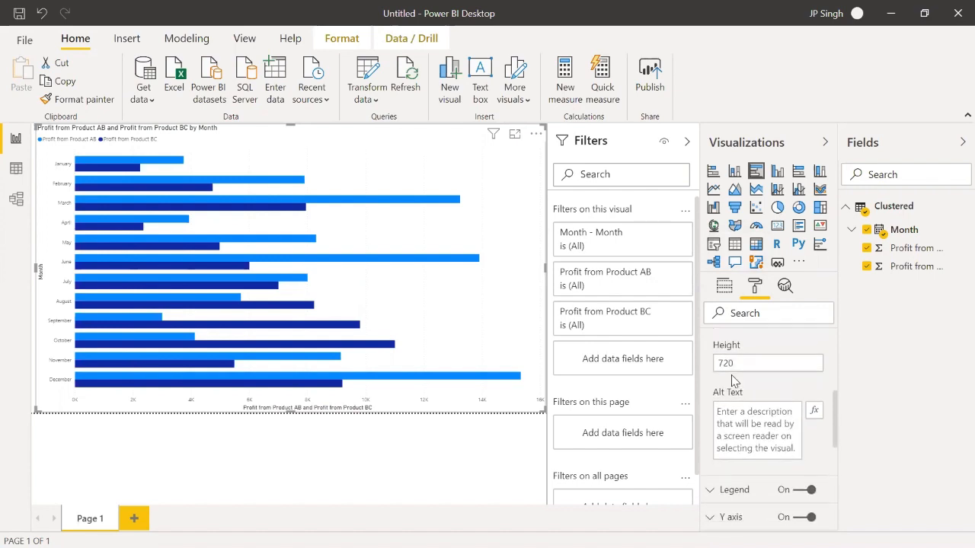
pyautogui.scroll(-1, 732, 376)
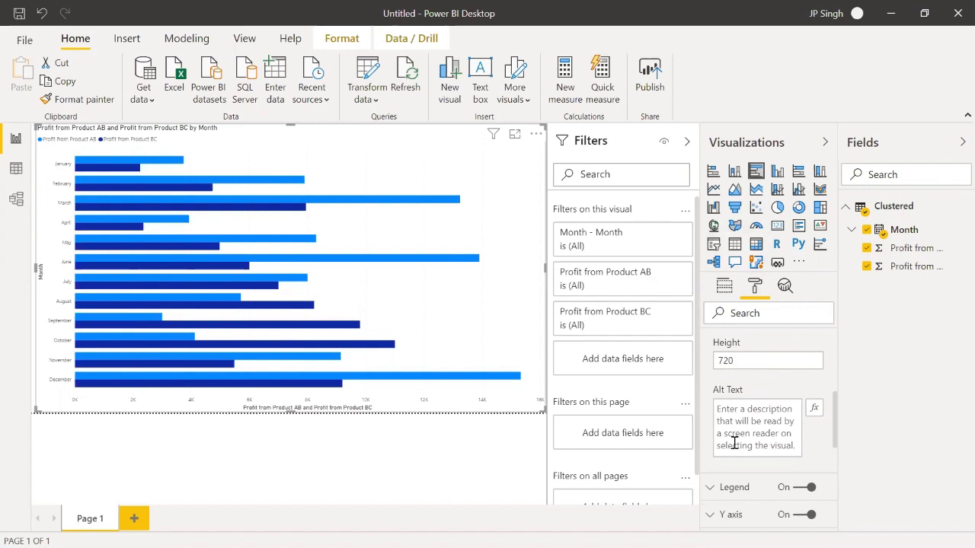
pyautogui.scroll(-5, 734, 438)
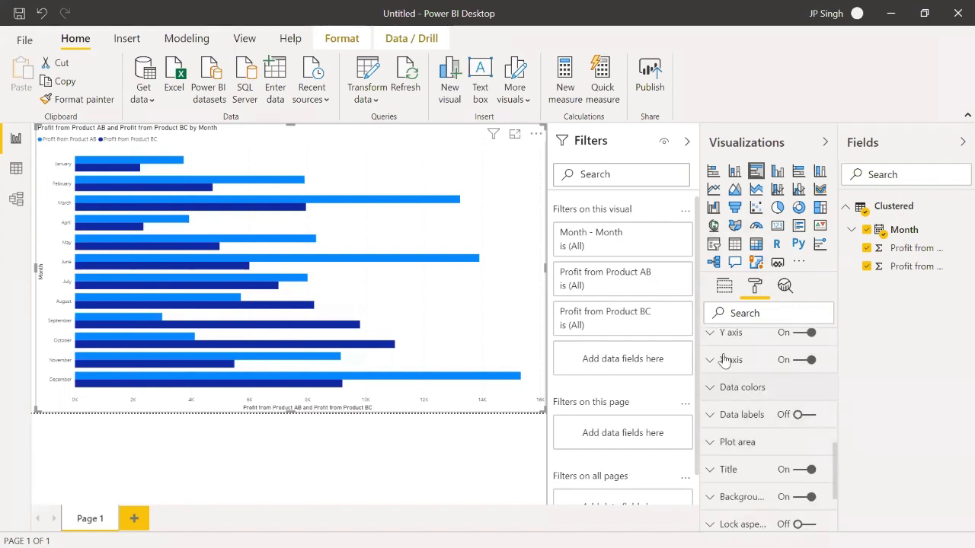
pyautogui.click(724, 360)
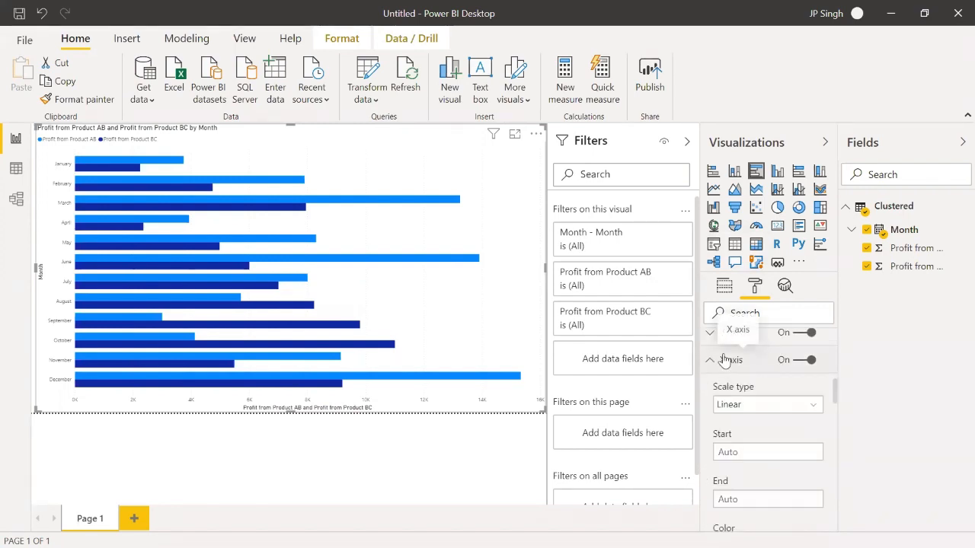
pyautogui.scroll(1, 738, 390)
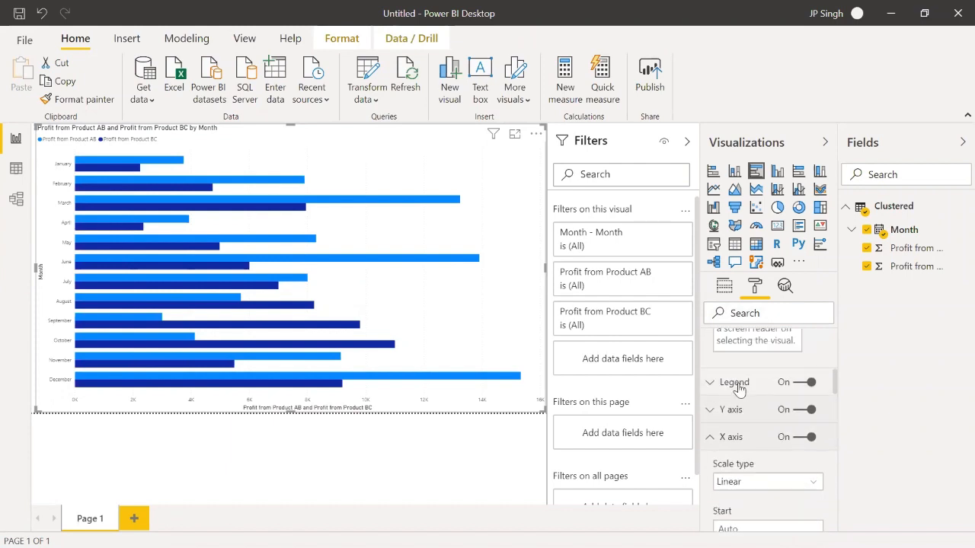
pyautogui.scroll(1, 738, 390)
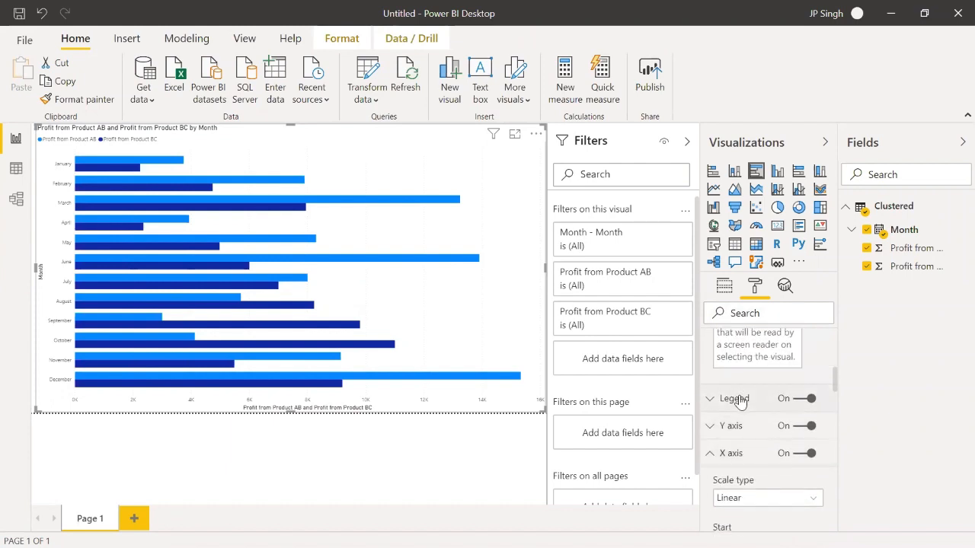
# - Try the Right and Left positions for the chart's legend, and set it back to Top
pyautogui.click(736, 399)
pyautogui.scroll(-2, 739, 401)
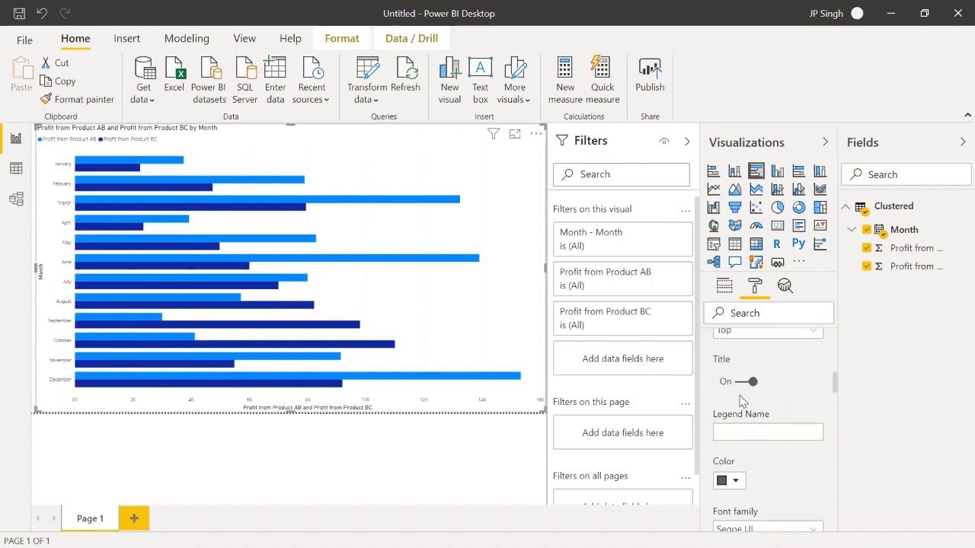
pyautogui.scroll(2, 742, 401)
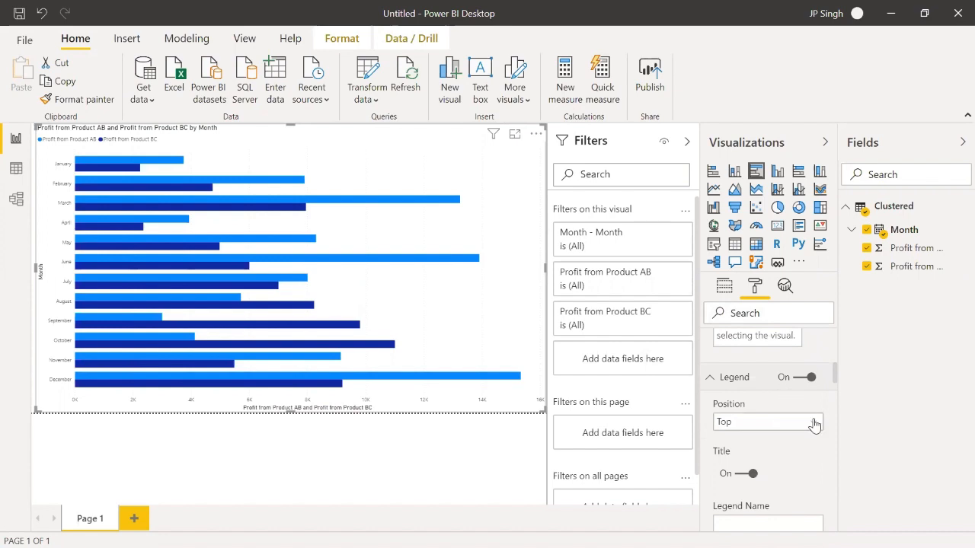
pyautogui.click(815, 425)
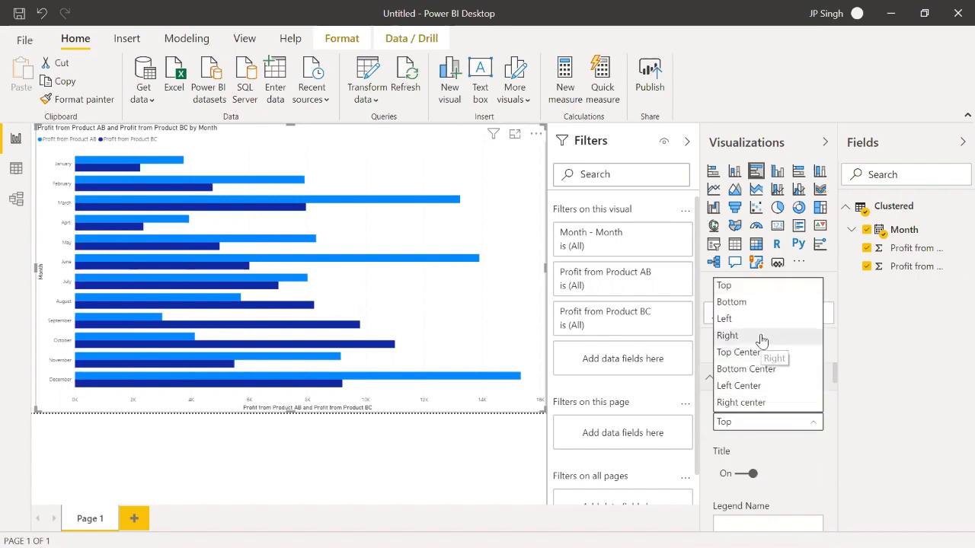
pyautogui.click(727, 335)
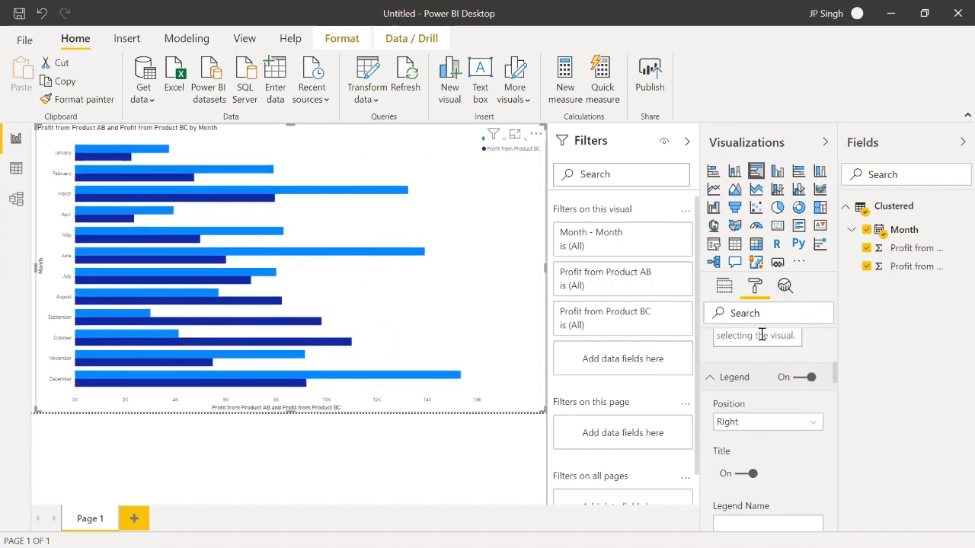
pyautogui.click(778, 422)
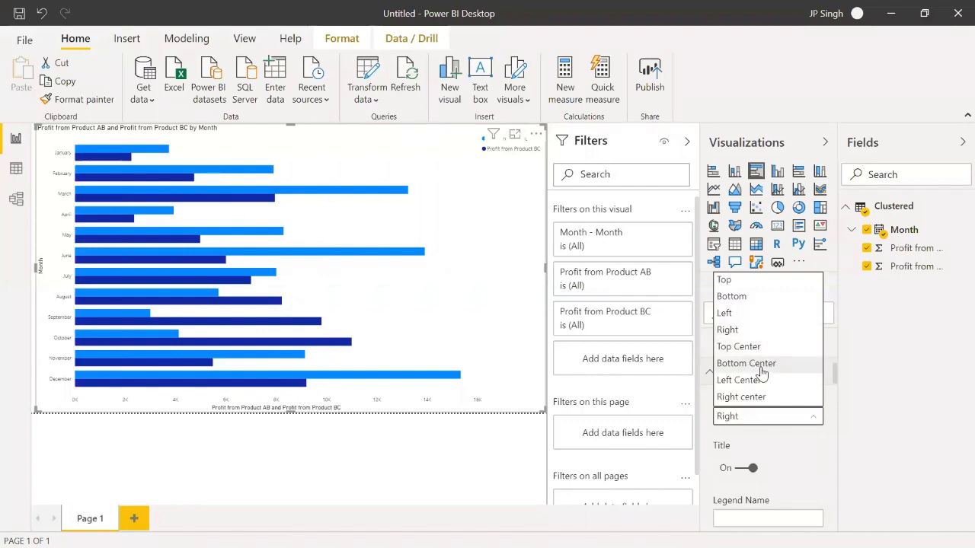
pyautogui.click(741, 313)
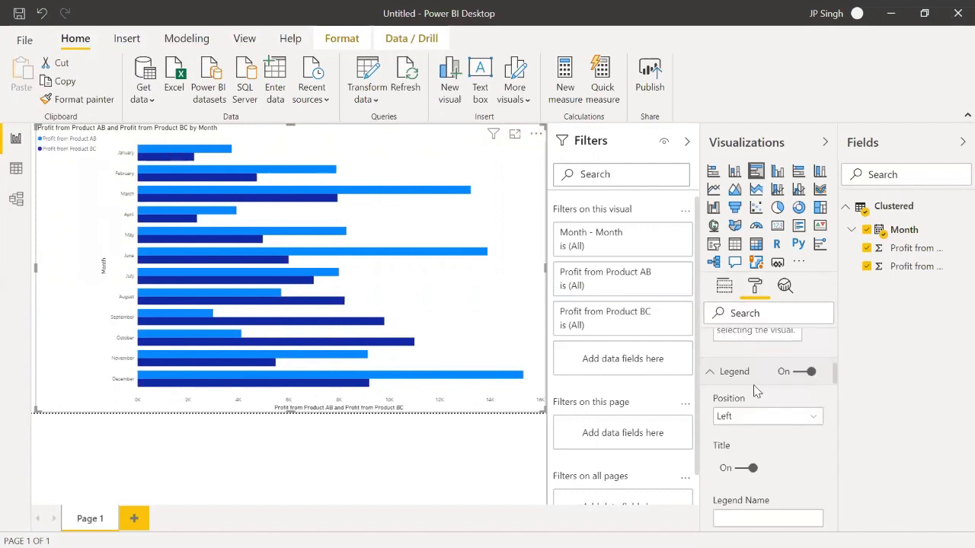
pyautogui.click(740, 416)
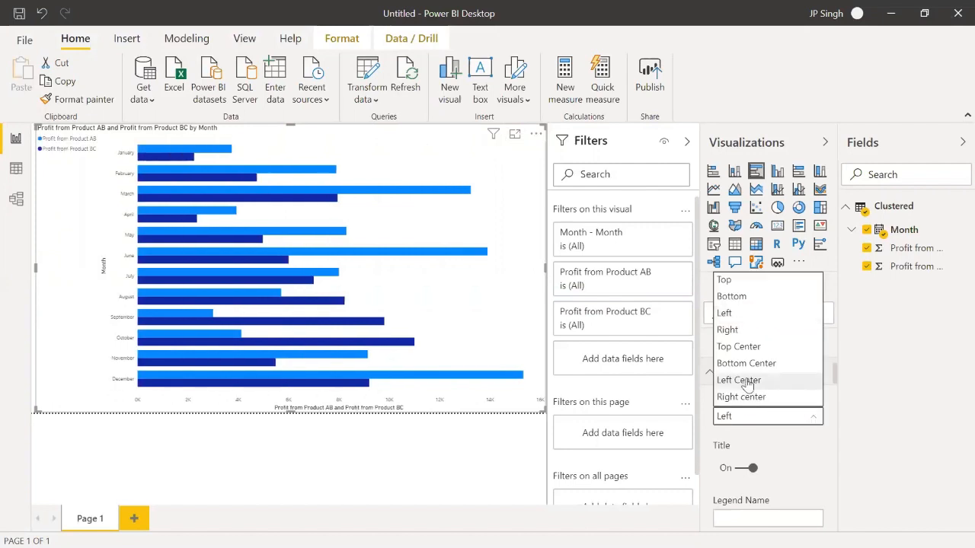
pyautogui.click(739, 281)
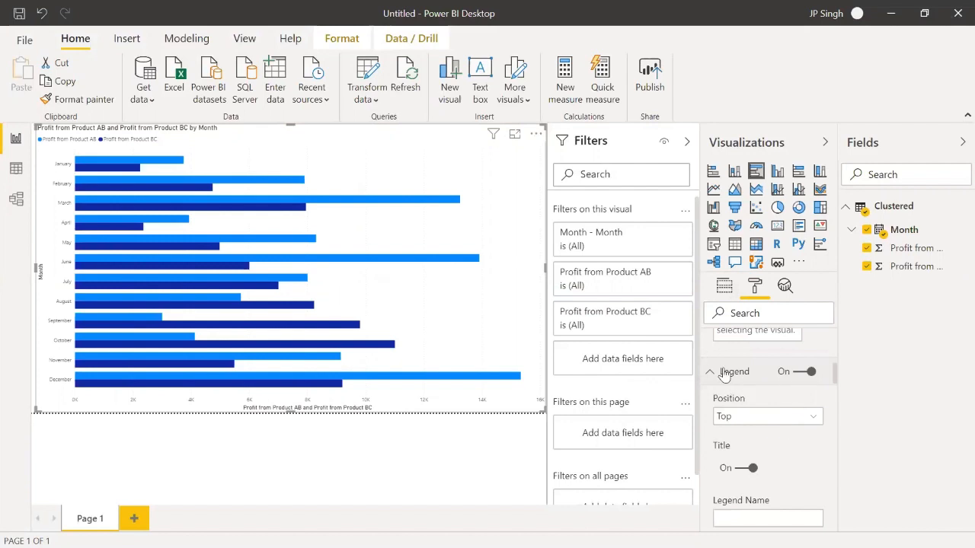
# - Hide the Filters pane to give the chart more room, and collapse the Legend and X axis settings
pyautogui.click(244, 39)
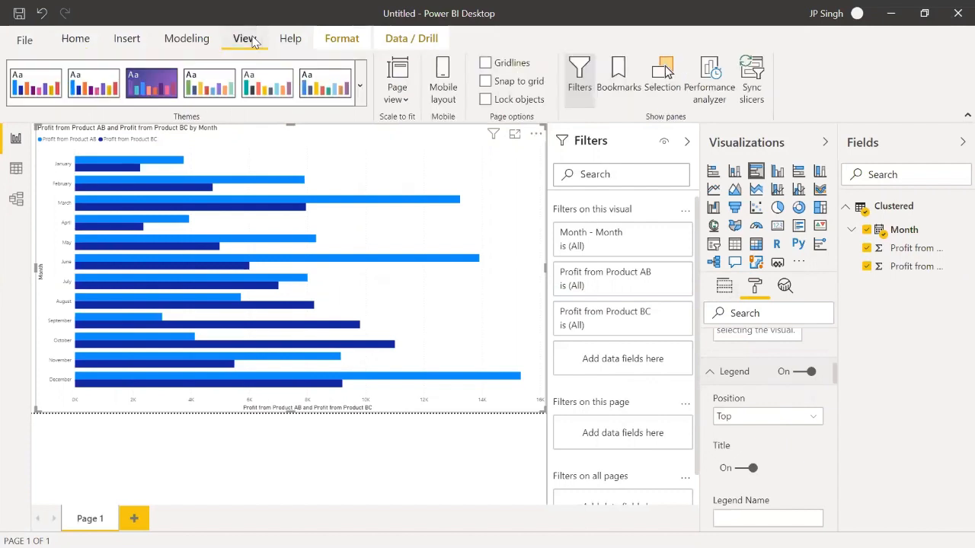
pyautogui.click(579, 70)
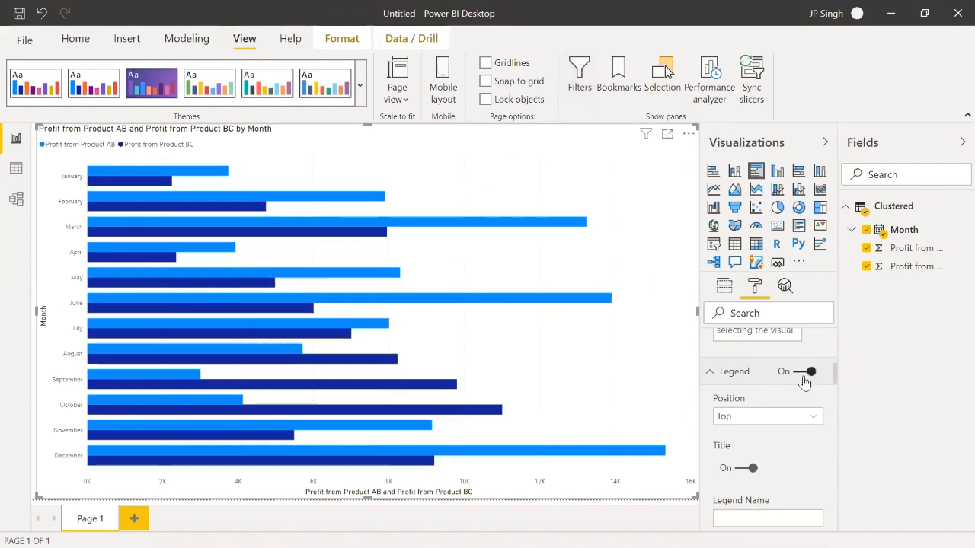
pyautogui.click(722, 373)
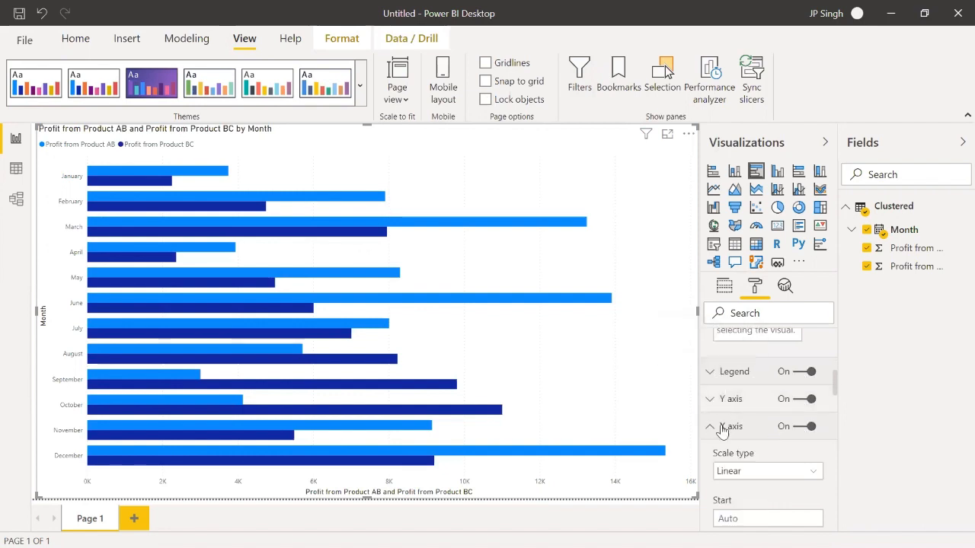
pyautogui.click(709, 428)
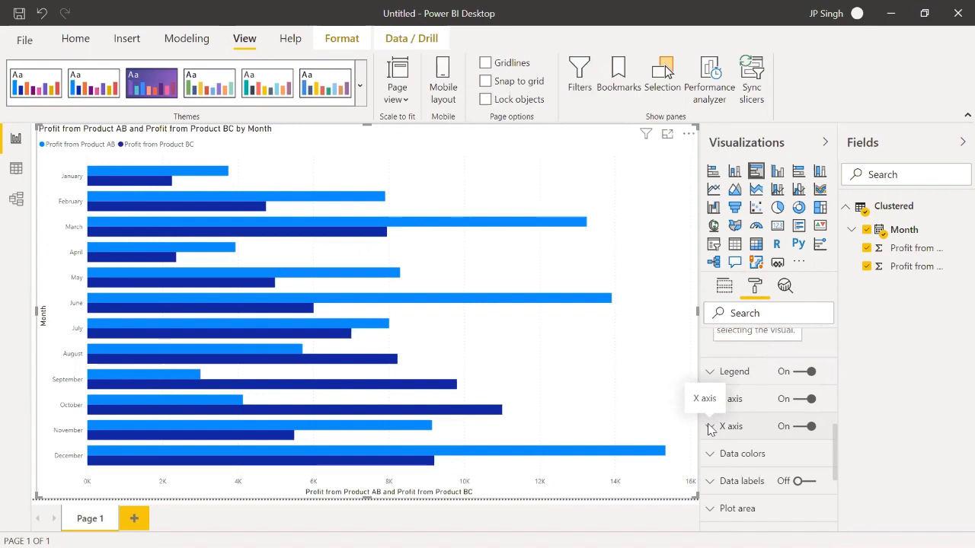
# - Examine the chart's remaining formatting options, including the Plot area and Lock aspect settings
pyautogui.scroll(-1, 764, 466)
pyautogui.scroll(-1, 764, 466)
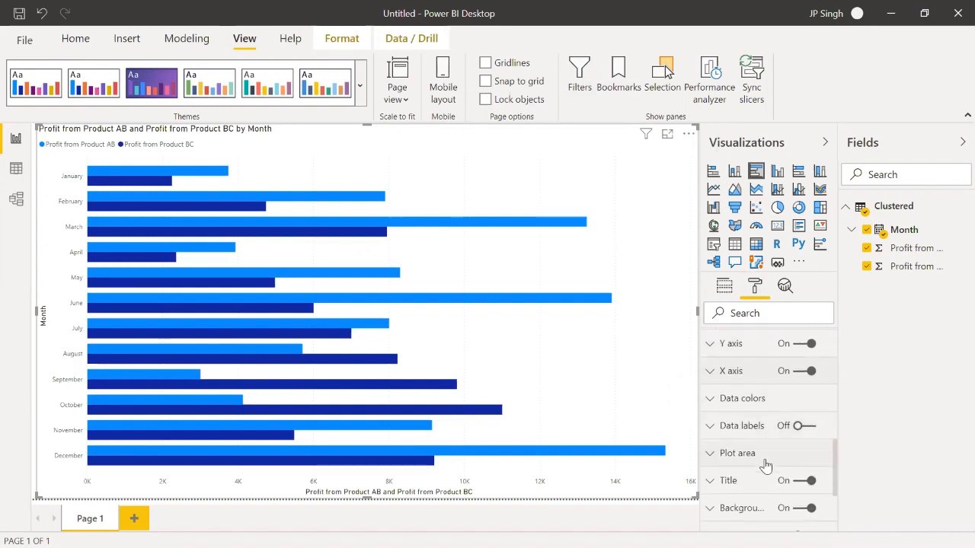
pyautogui.scroll(-1, 729, 444)
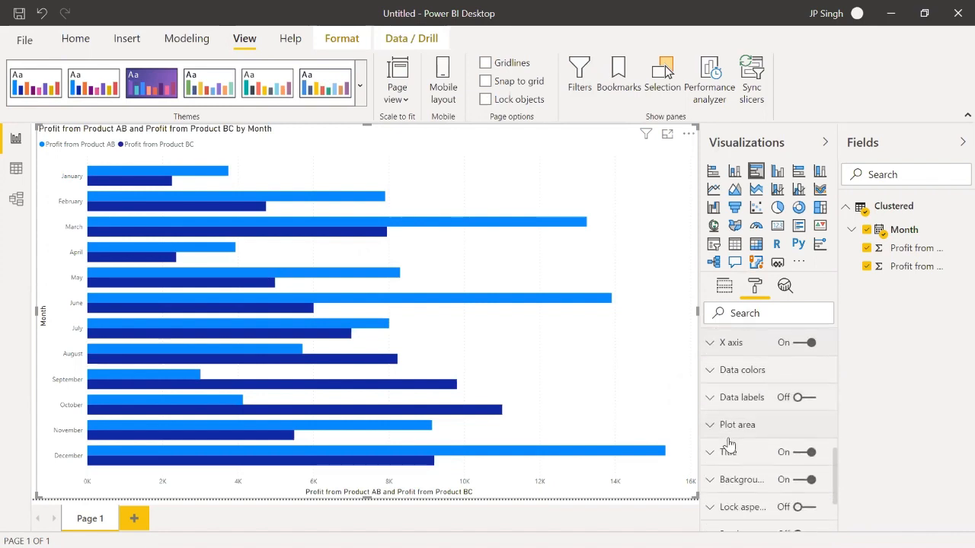
pyautogui.scroll(-1, 729, 444)
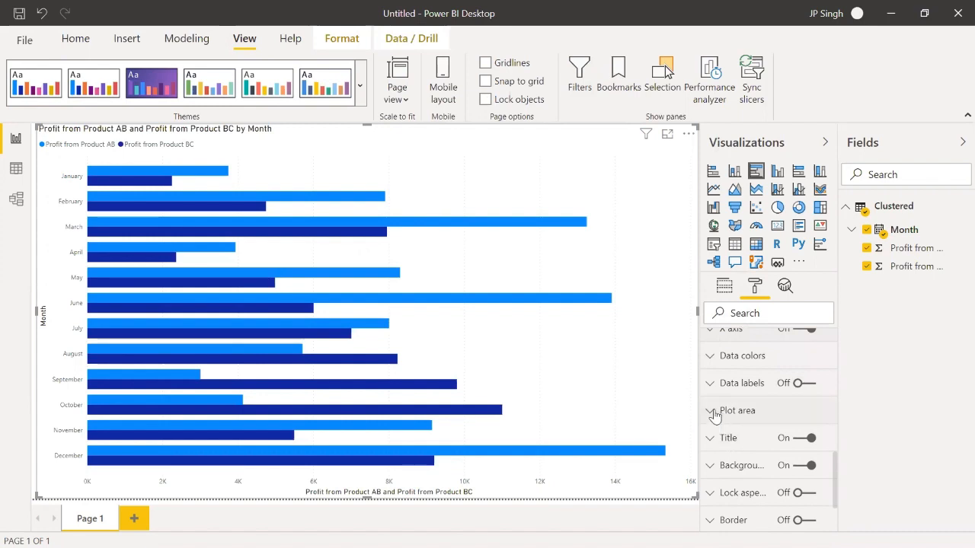
pyautogui.click(714, 413)
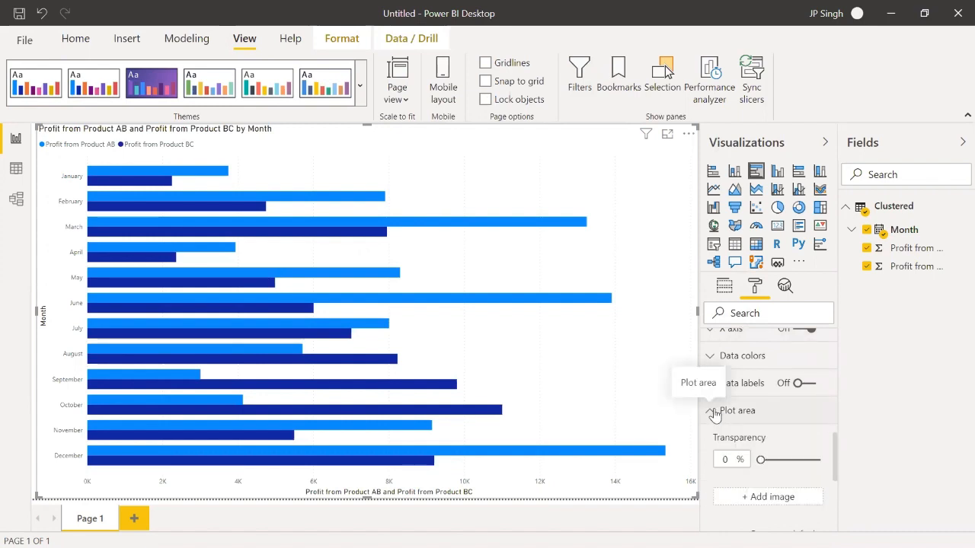
pyautogui.scroll(-3, 758, 433)
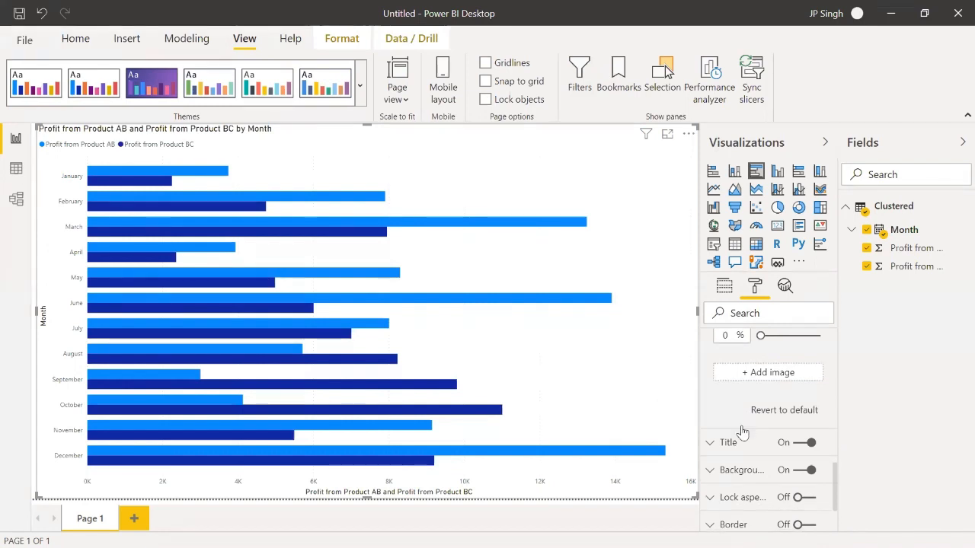
pyautogui.scroll(-1, 740, 431)
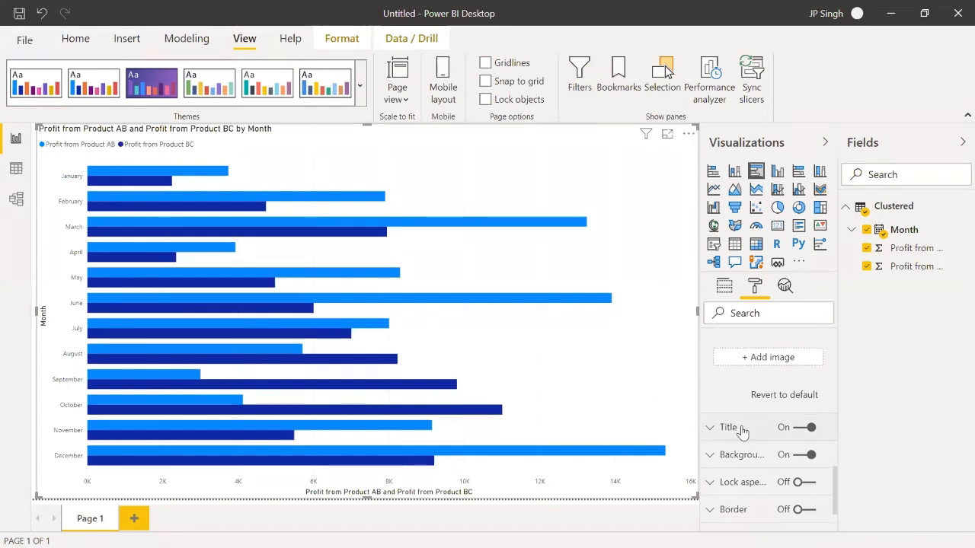
pyautogui.click(728, 484)
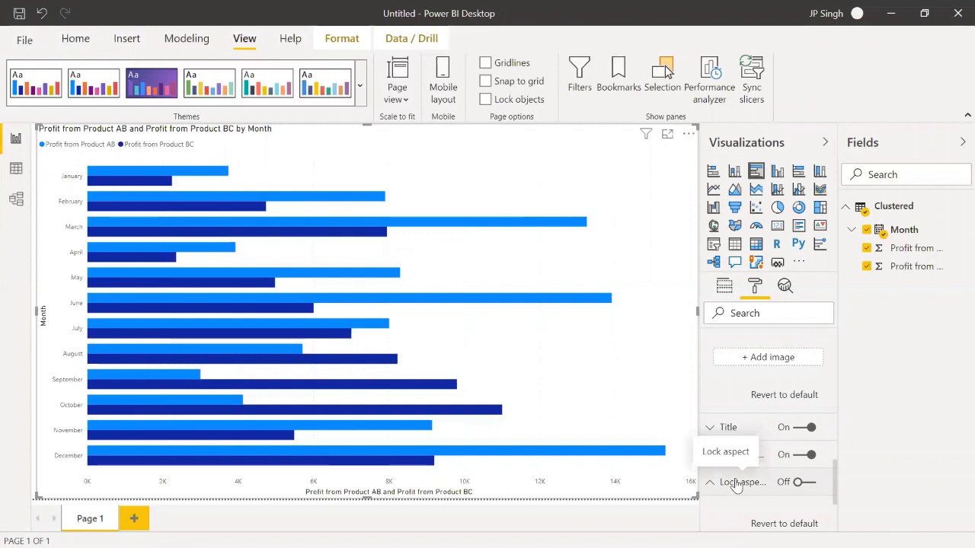
pyautogui.scroll(-1, 735, 484)
pyautogui.scroll(-2, 737, 484)
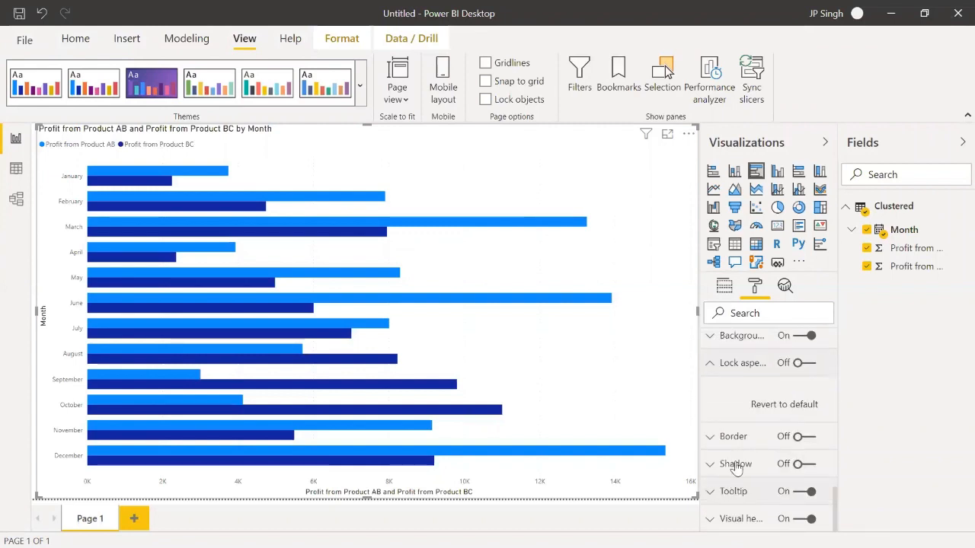
pyautogui.click(724, 365)
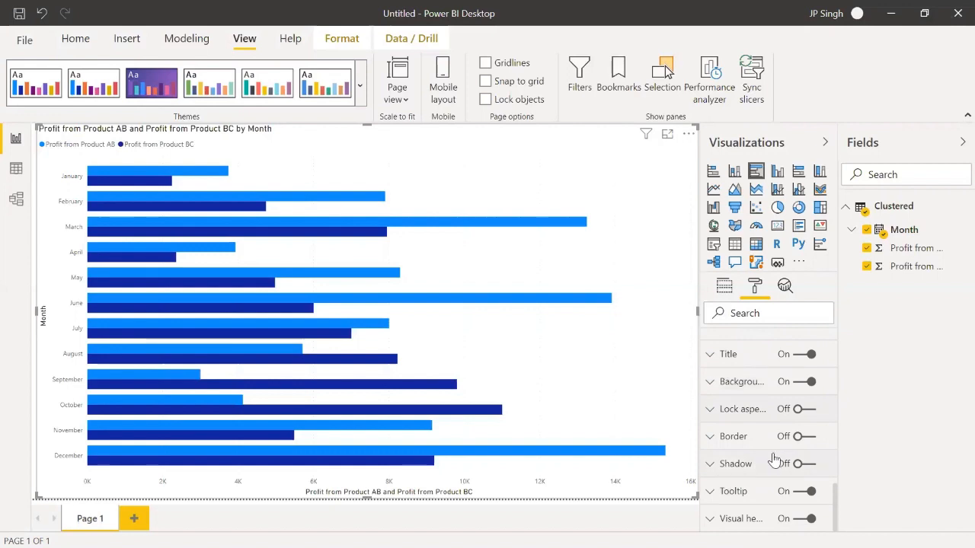
# - Turn on data labels for the clustered bar chart and review their display unit, position and overflow options
pyautogui.scroll(1, 774, 460)
pyautogui.scroll(5, 774, 460)
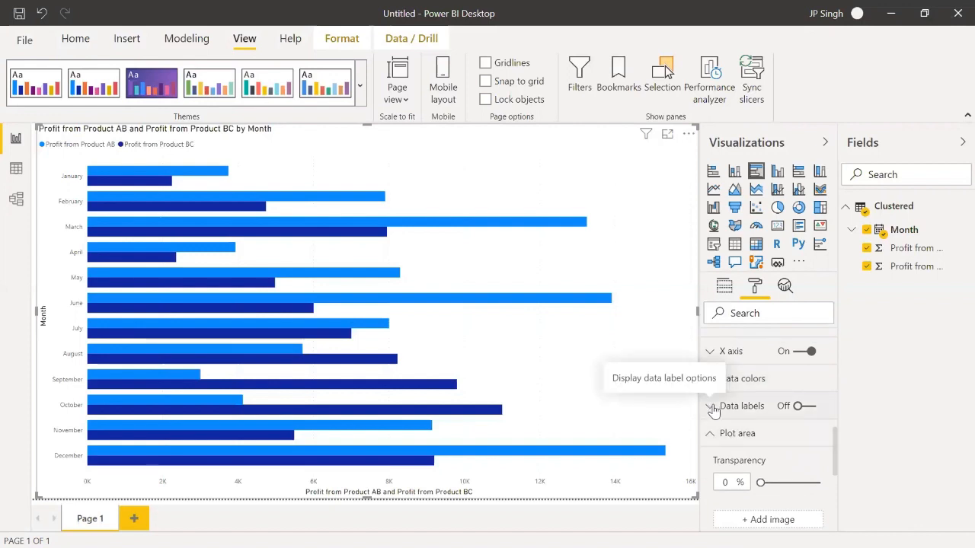
pyautogui.click(712, 409)
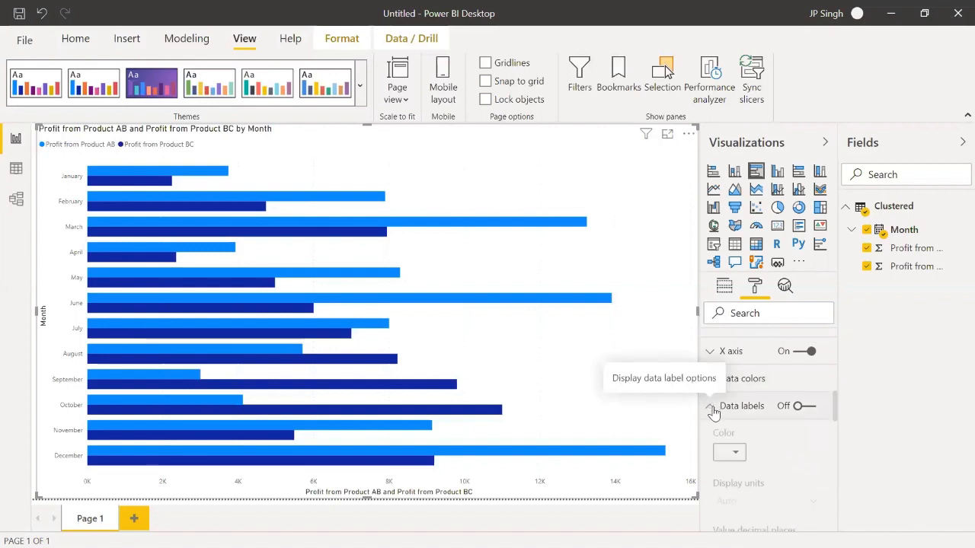
pyautogui.click(800, 408)
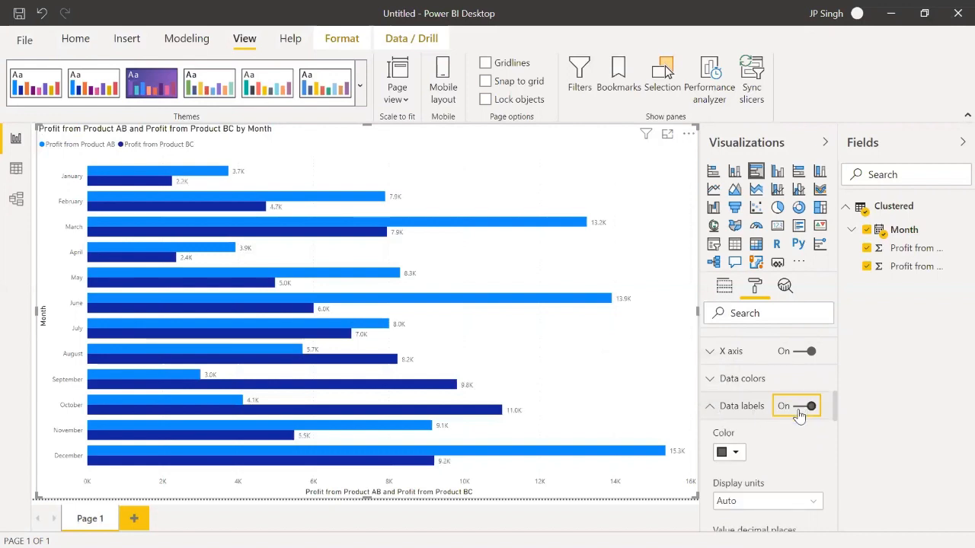
pyautogui.scroll(-3, 786, 462)
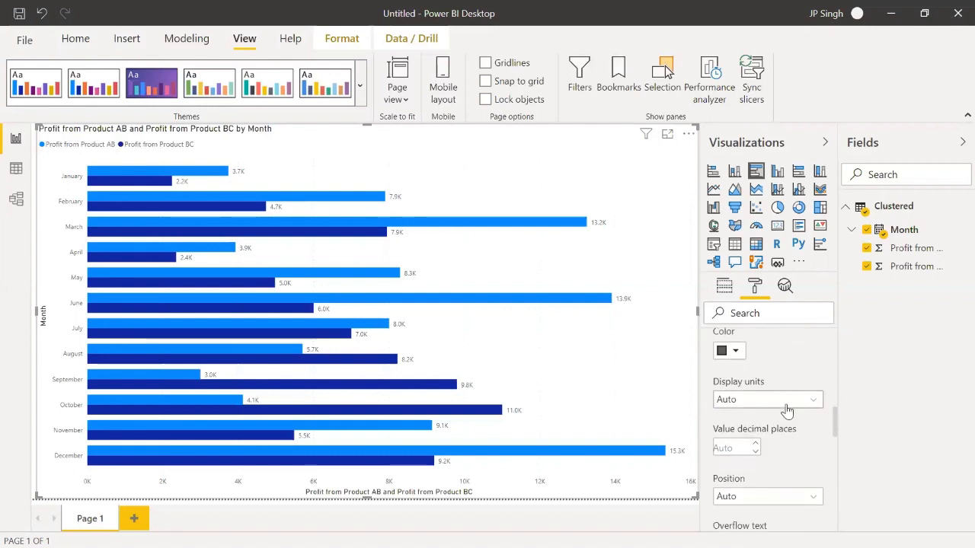
pyautogui.scroll(-2, 775, 472)
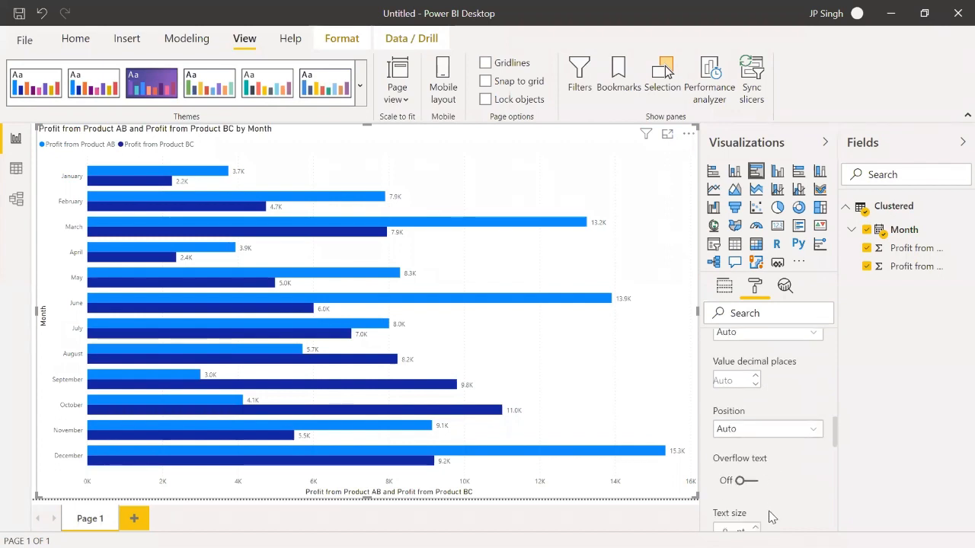
# - Increase the text size of the clustered bar chart's data labels to 12 pt
pyautogui.scroll(-1, 769, 427)
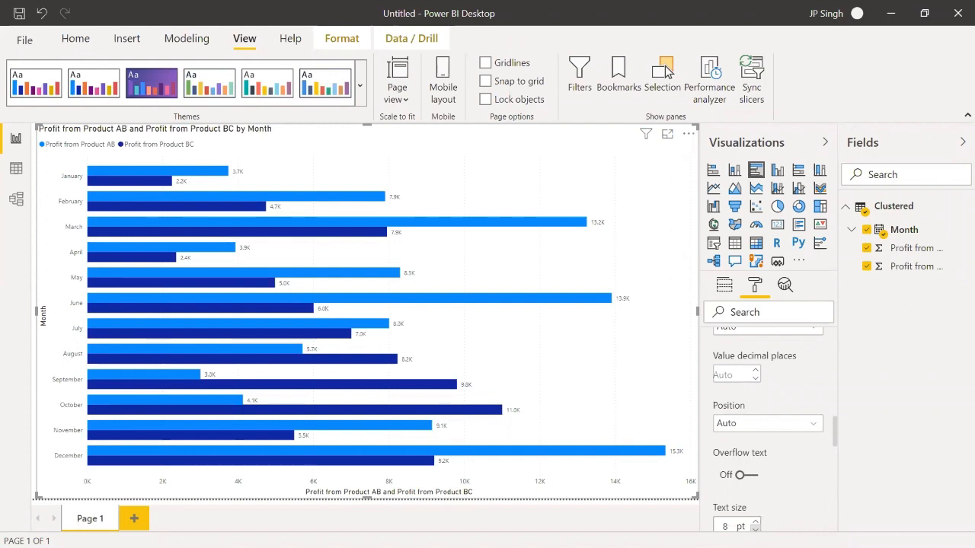
pyautogui.click(756, 522)
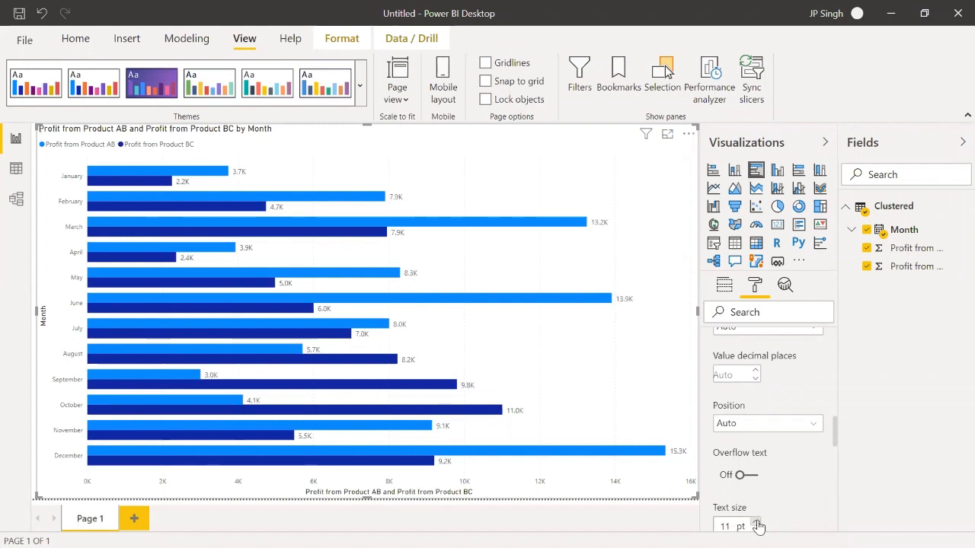
pyautogui.click(757, 522)
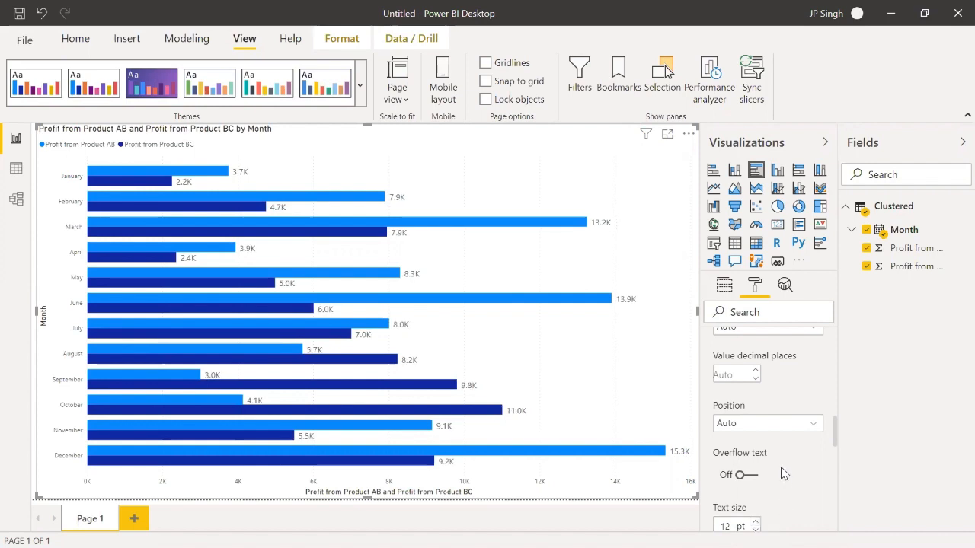
pyautogui.scroll(-2, 792, 388)
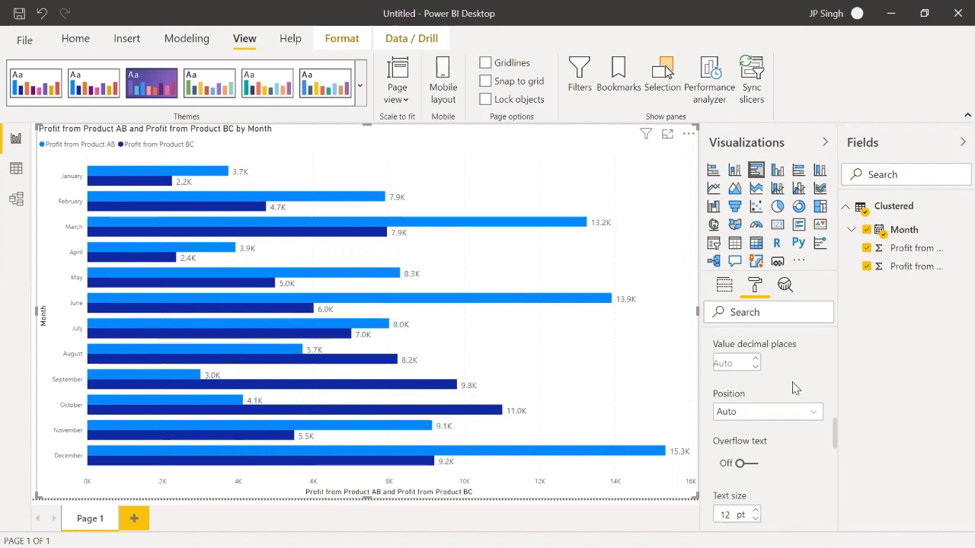
# - Review the display unit choices for the data labels and leave the setting on Auto
pyautogui.scroll(2, 792, 389)
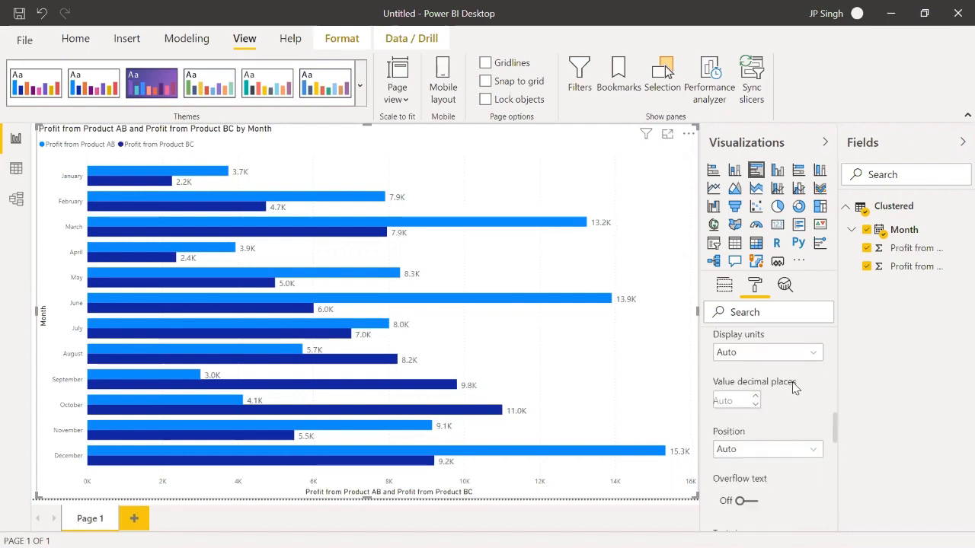
pyautogui.scroll(1, 792, 389)
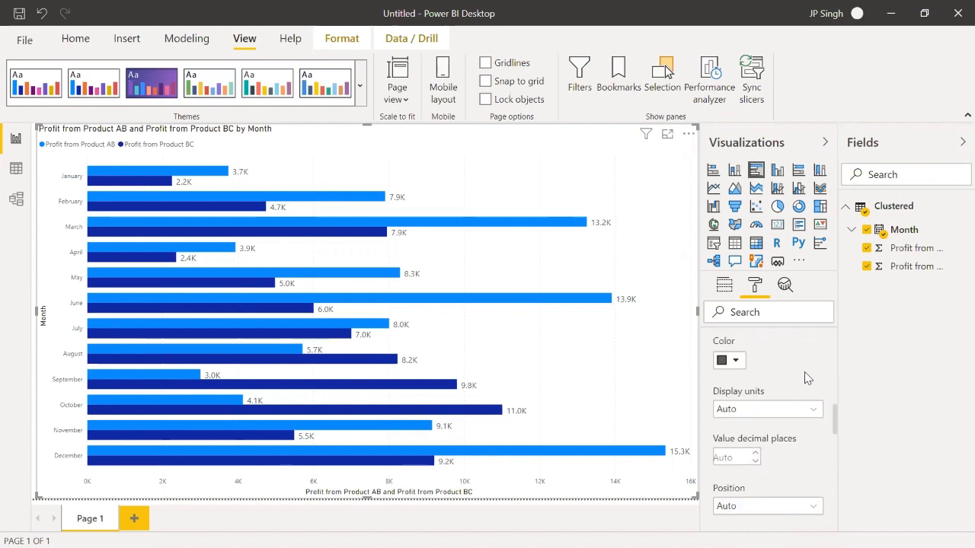
pyautogui.click(805, 409)
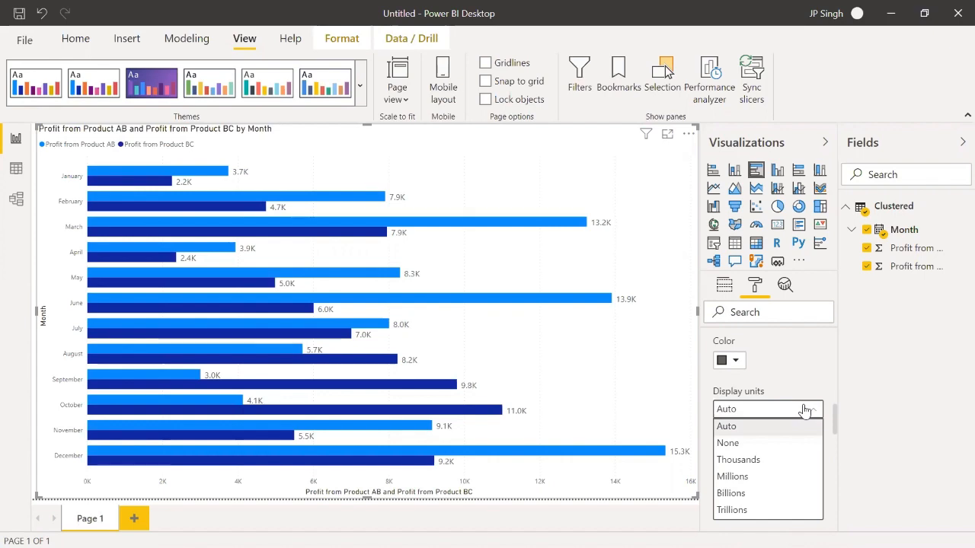
pyautogui.click(799, 388)
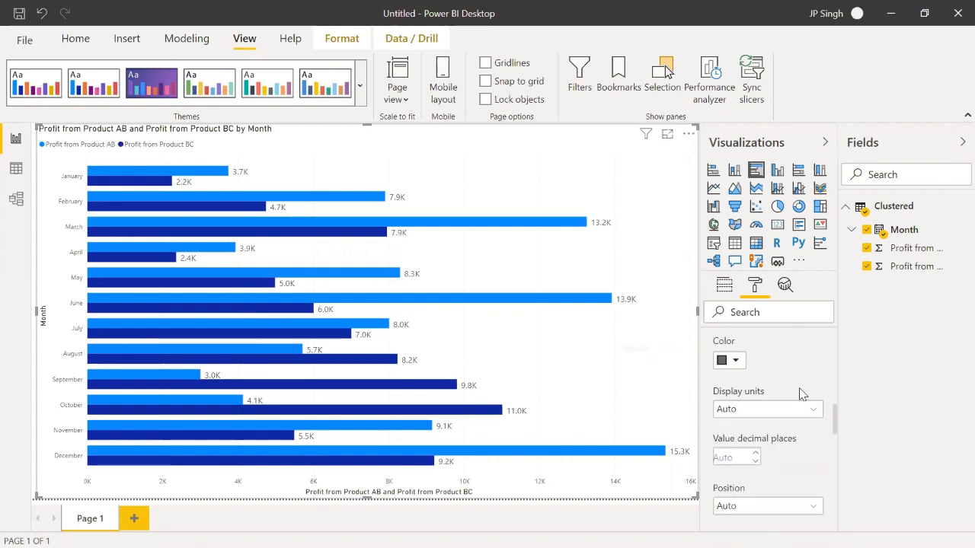